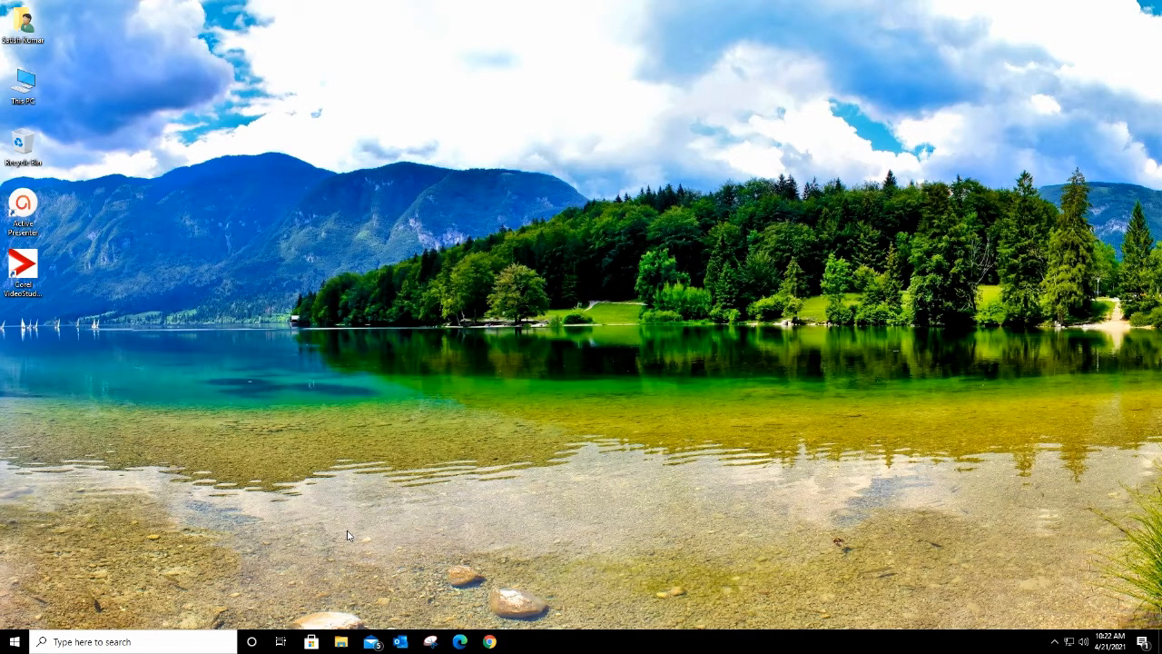
Step: Browse to AppCentre (E:) > VMware All > VMware Workstation 15 Pro and launch the Workstation 15.1 installer
{"action": "left_click", "coordinate": [344, 637]}
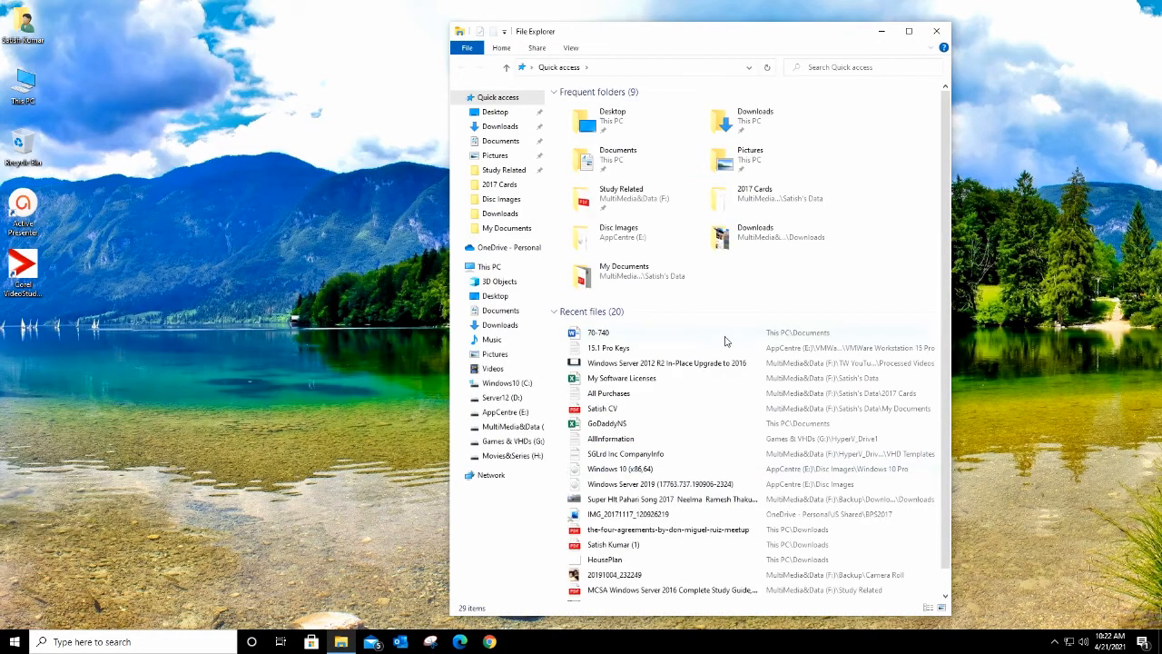
{"action": "left_click", "coordinate": [505, 414]}
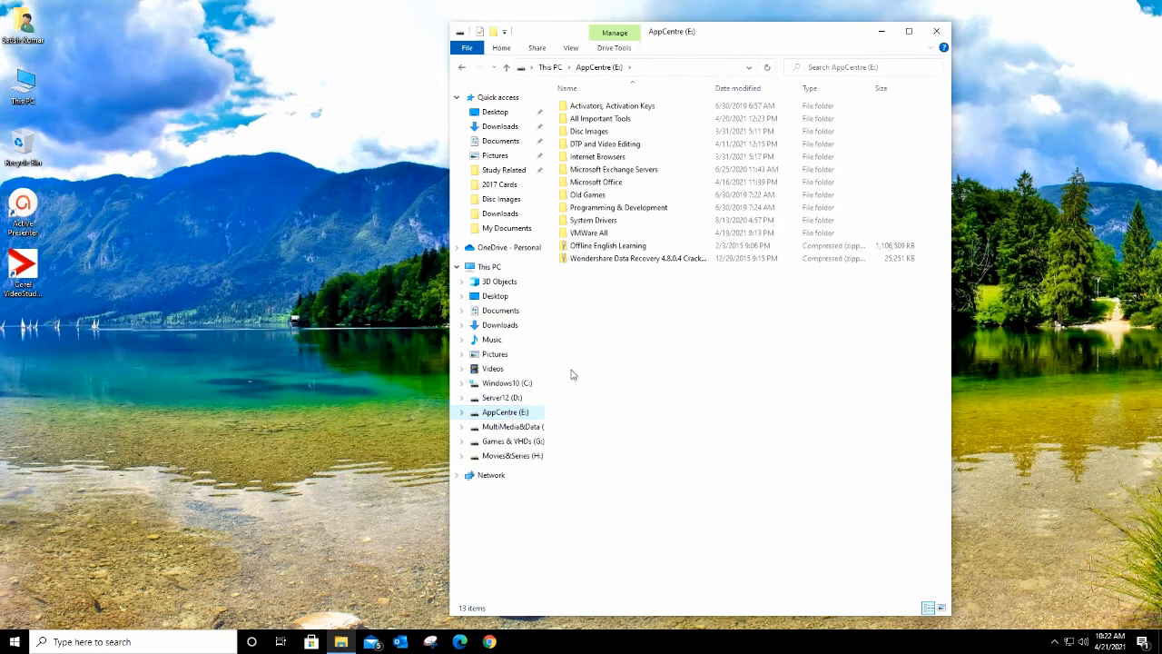
{"action": "double_click", "coordinate": [592, 234]}
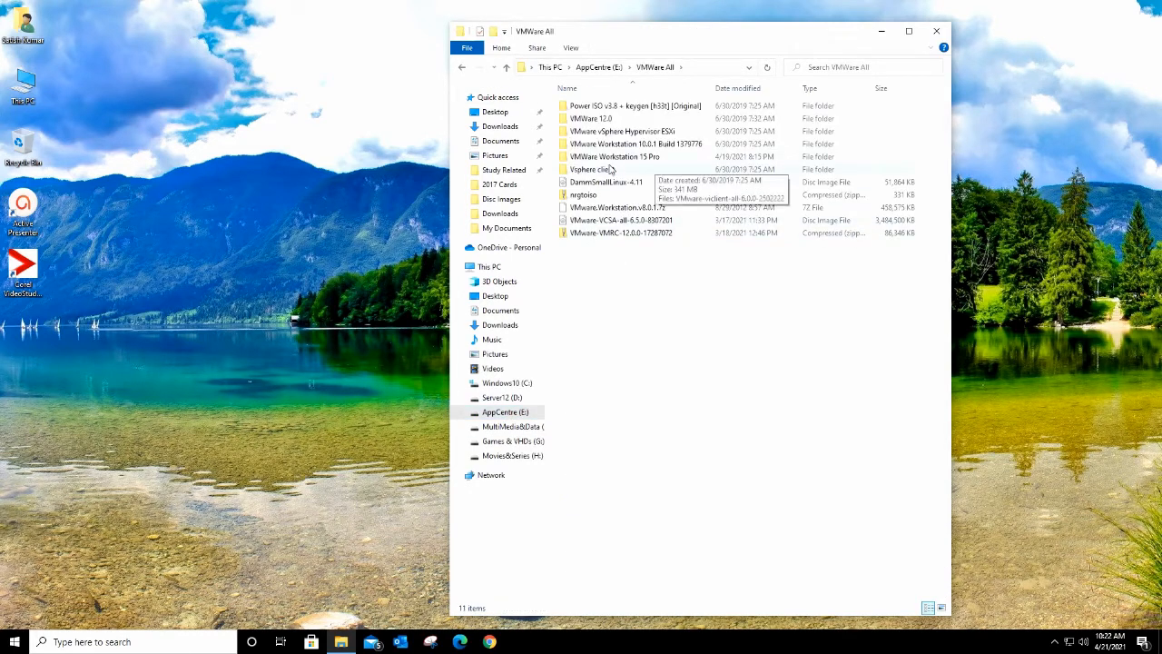
{"action": "double_click", "coordinate": [613, 158]}
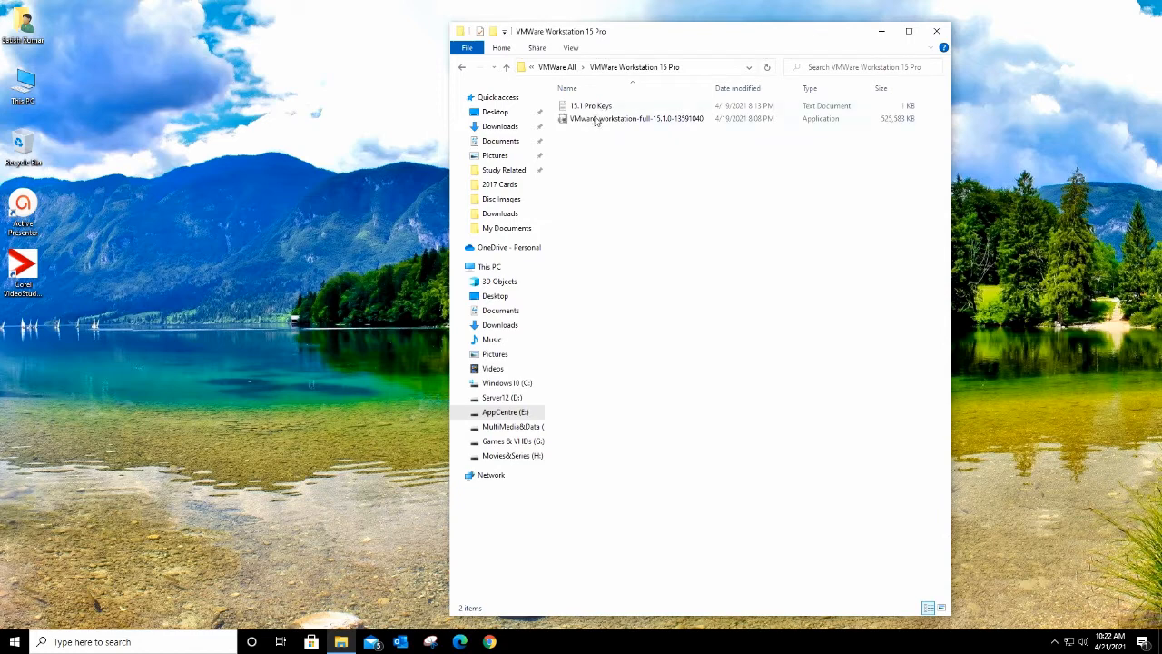
{"action": "left_click", "coordinate": [596, 122]}
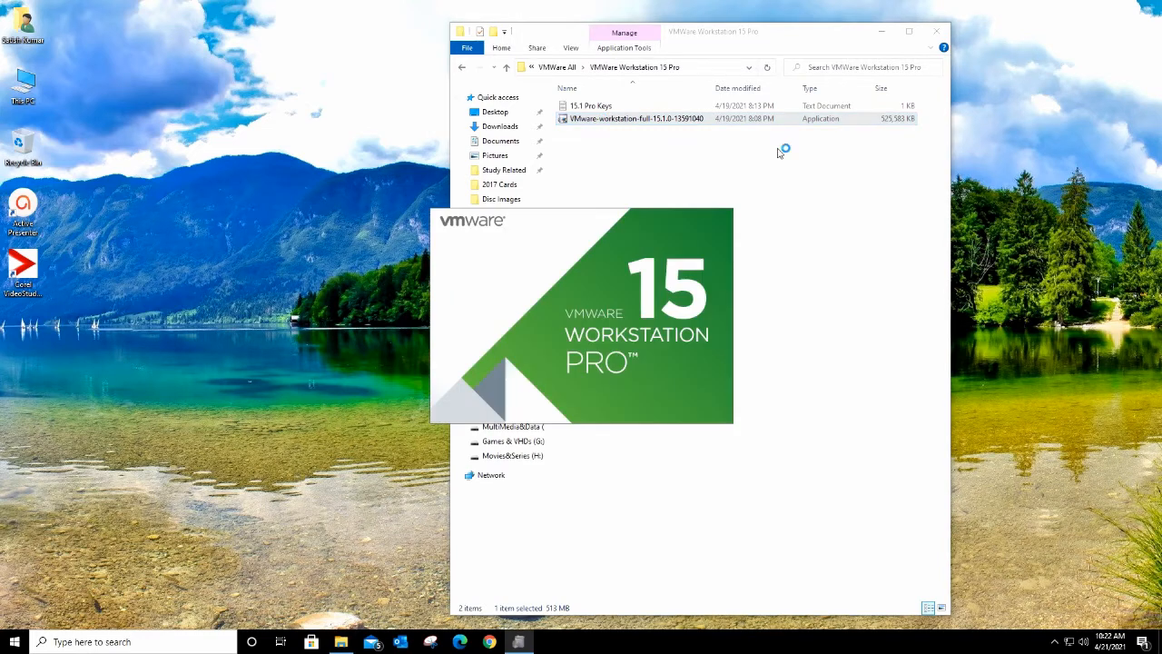
Step: Open the 15.1 Pro Keys file and arrange it to the left of the setup wizard
{"action": "double_click", "coordinate": [595, 106]}
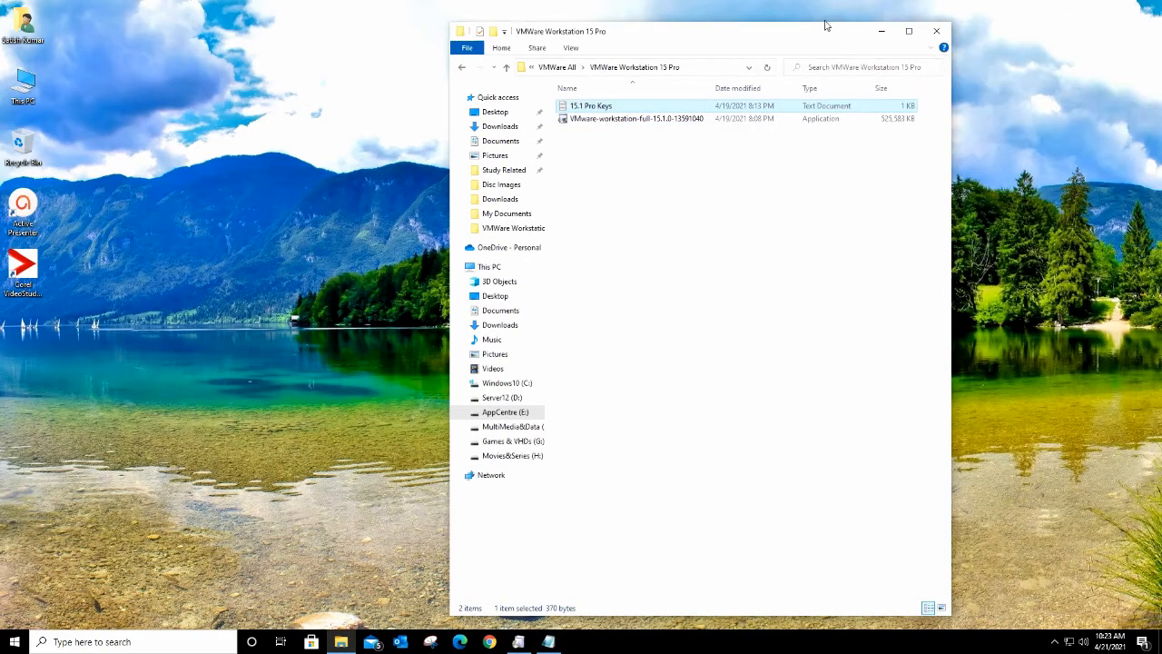
{"action": "left_click_drag", "start_coordinate": [765, 38], "coordinate": [743, 37]}
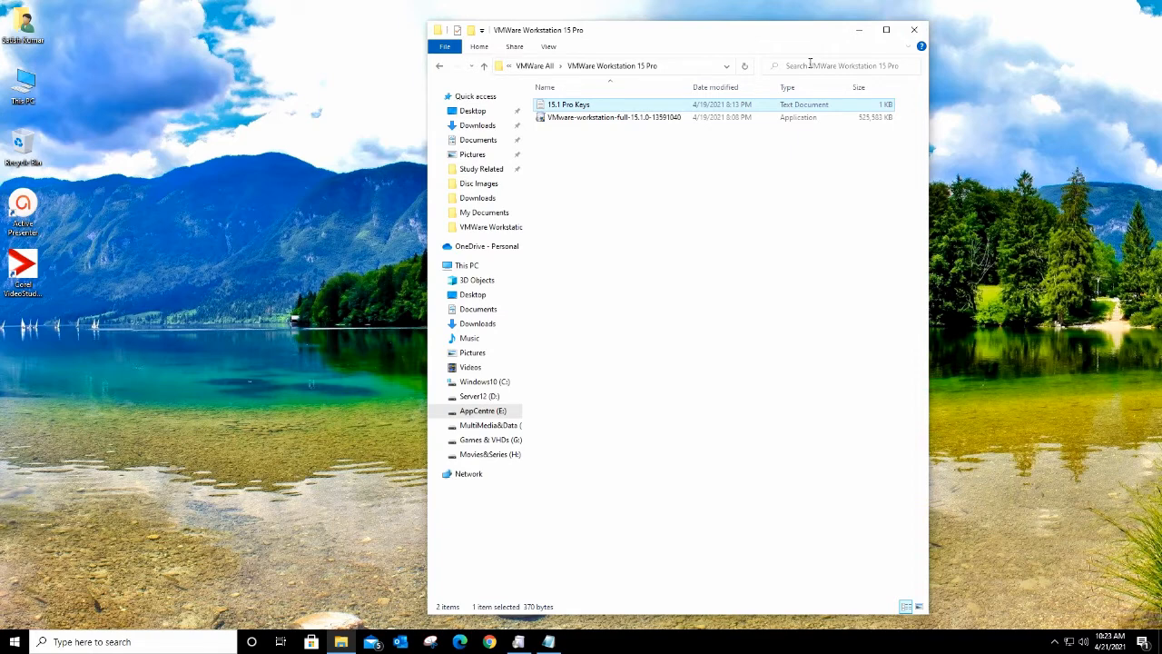
{"action": "left_click", "coordinate": [518, 642]}
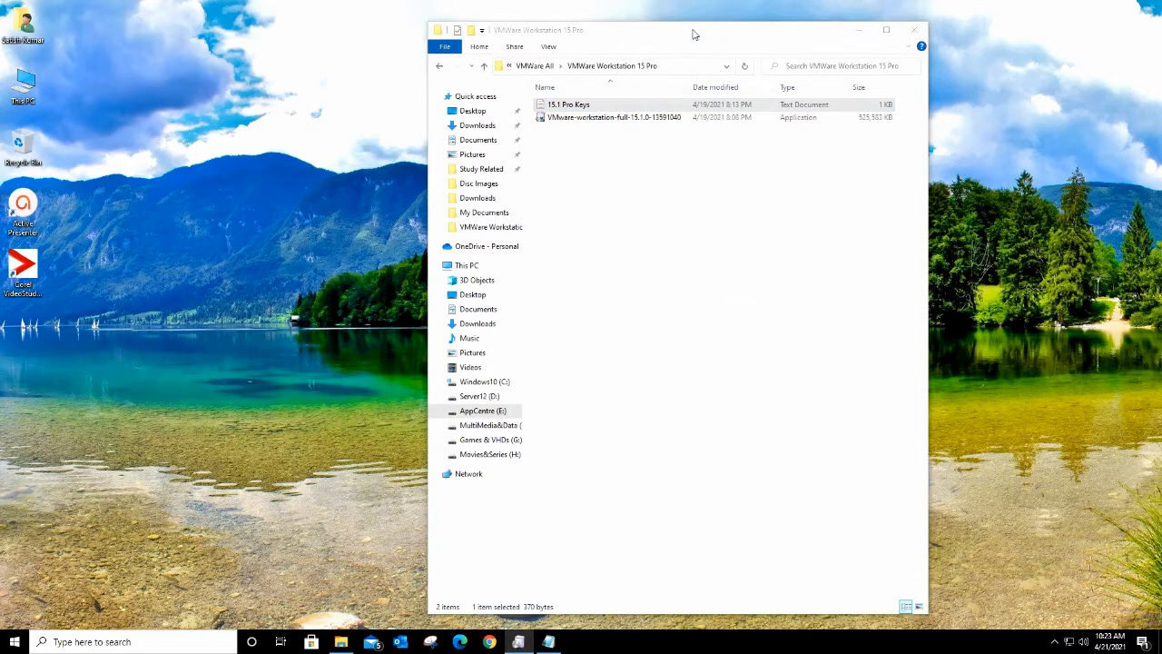
{"action": "left_click_drag", "start_coordinate": [694, 35], "coordinate": [331, 30]}
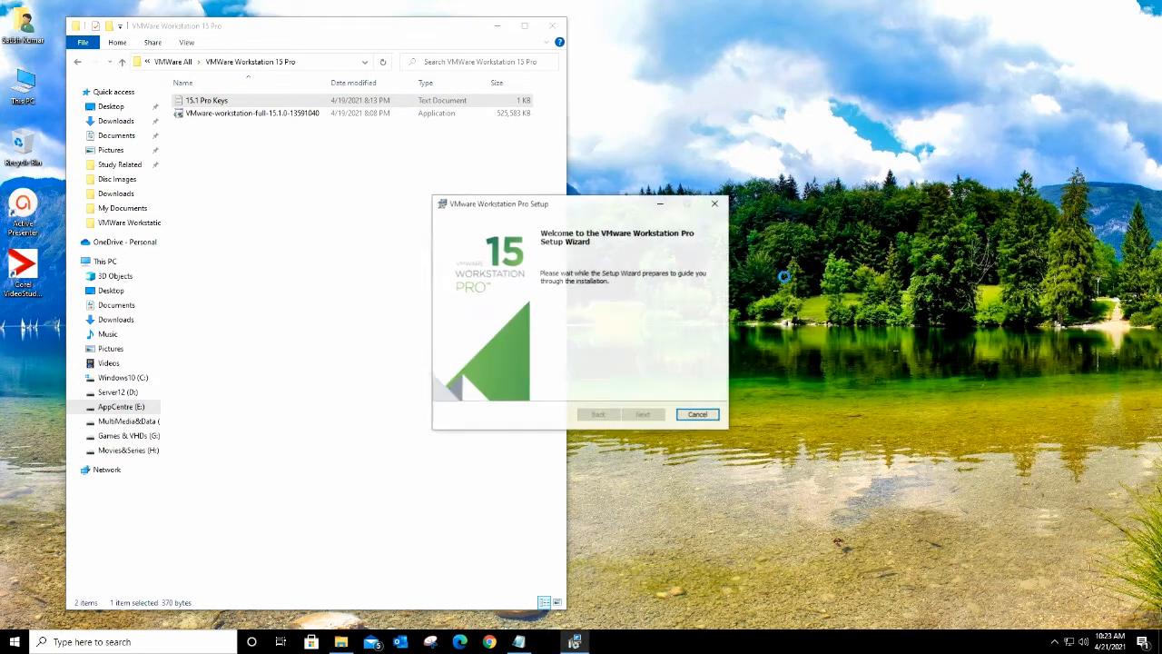
Step: Accept the licence, untick update checks and the experience program, keep both shortcuts, and install
{"action": "left_click", "coordinate": [643, 415]}
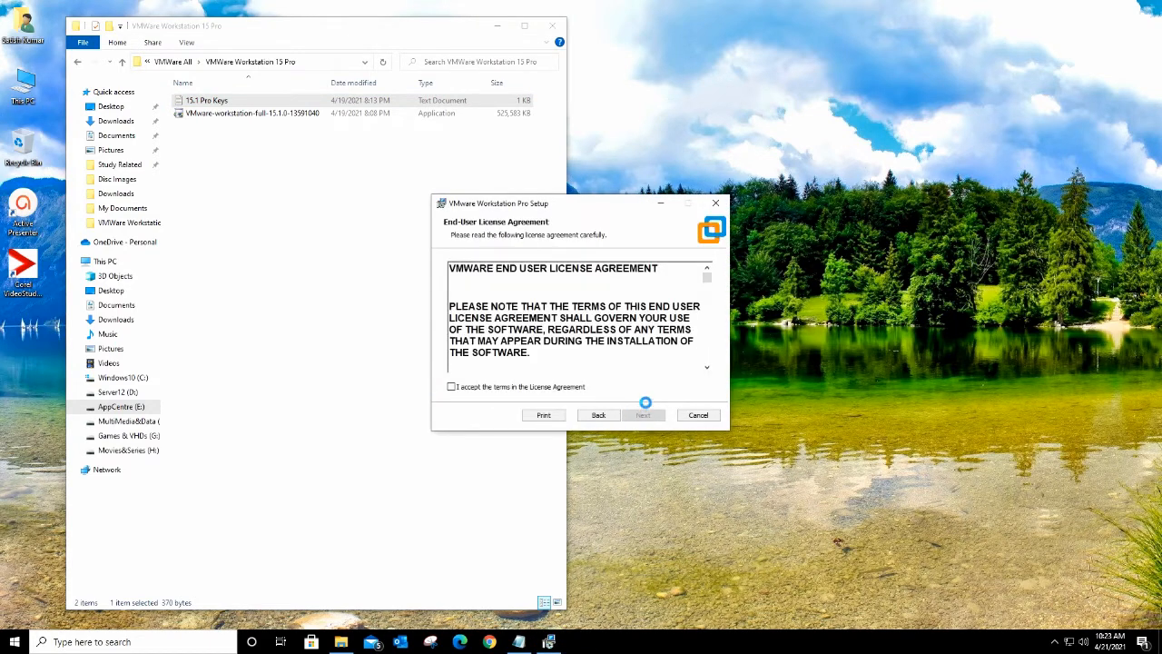
{"action": "left_click", "coordinate": [519, 388]}
{"action": "left_click", "coordinate": [643, 415]}
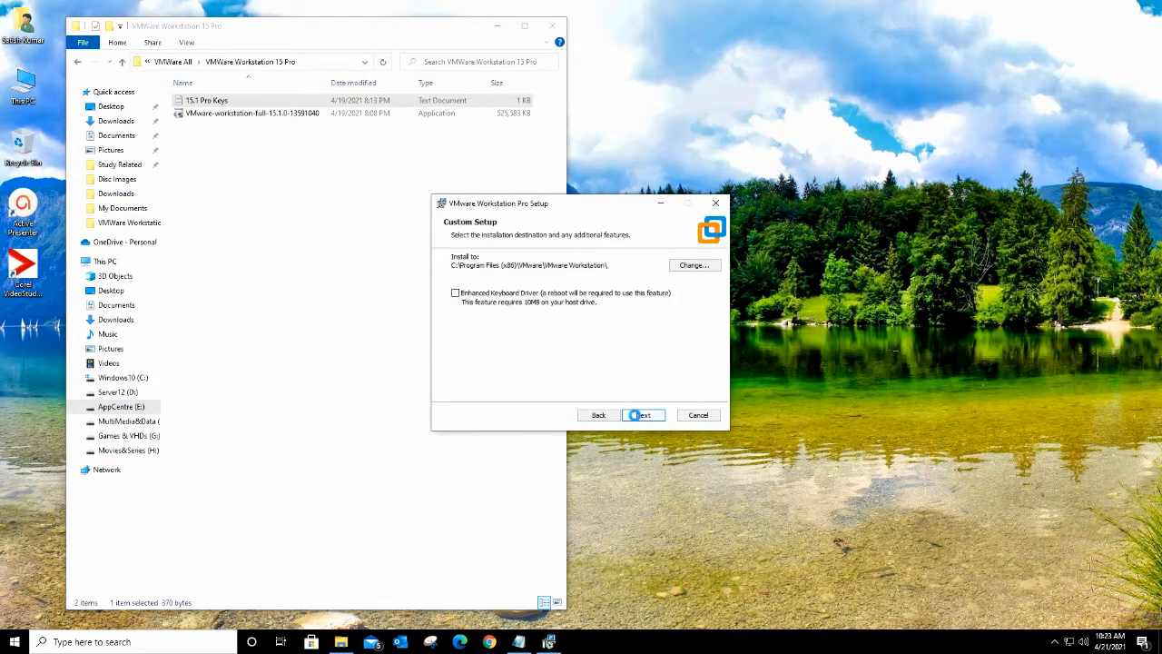
{"action": "left_click", "coordinate": [645, 415]}
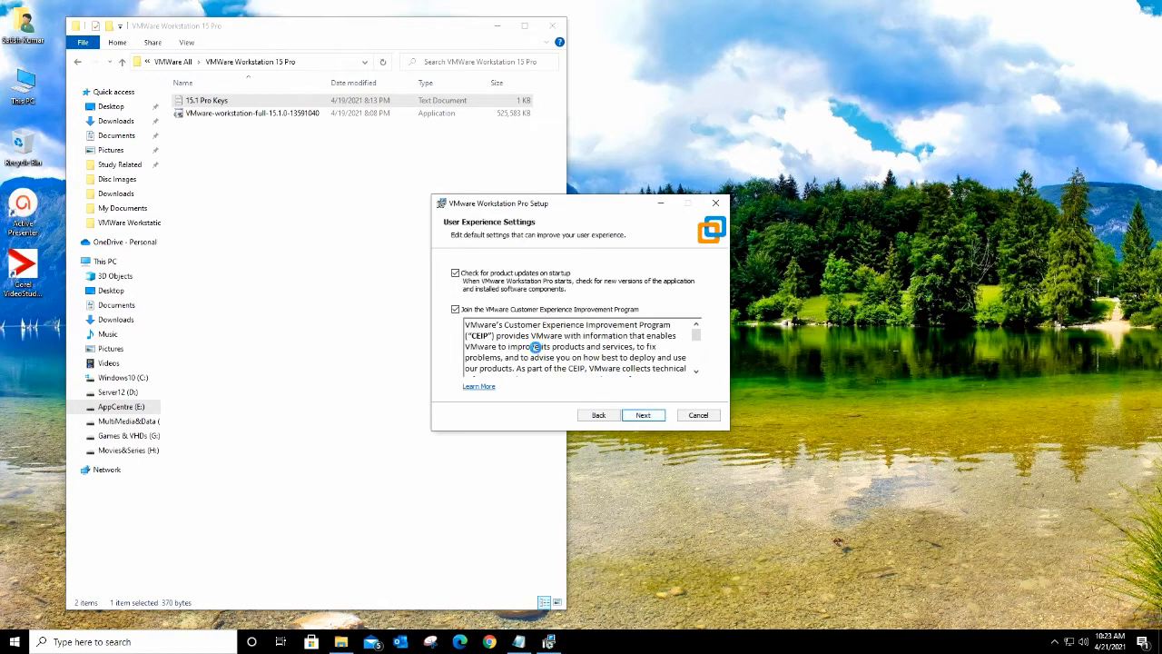
{"action": "left_click", "coordinate": [456, 274]}
{"action": "left_click", "coordinate": [455, 308]}
{"action": "left_click", "coordinate": [643, 415]}
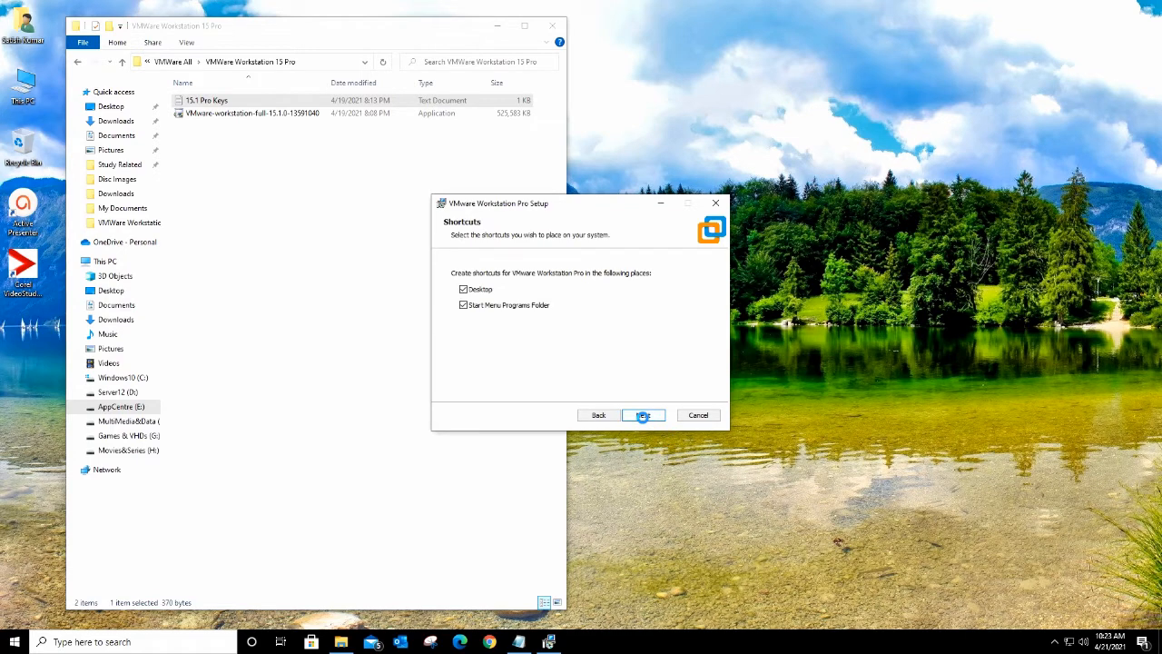
{"action": "left_click", "coordinate": [642, 414]}
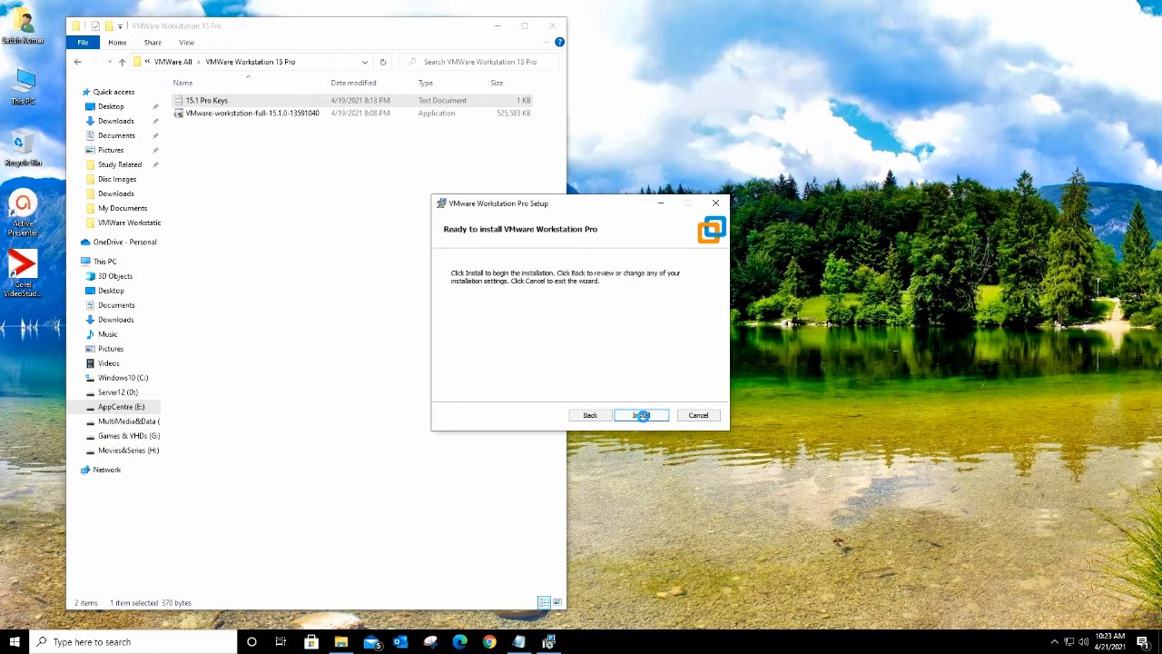
{"action": "left_click", "coordinate": [643, 415]}
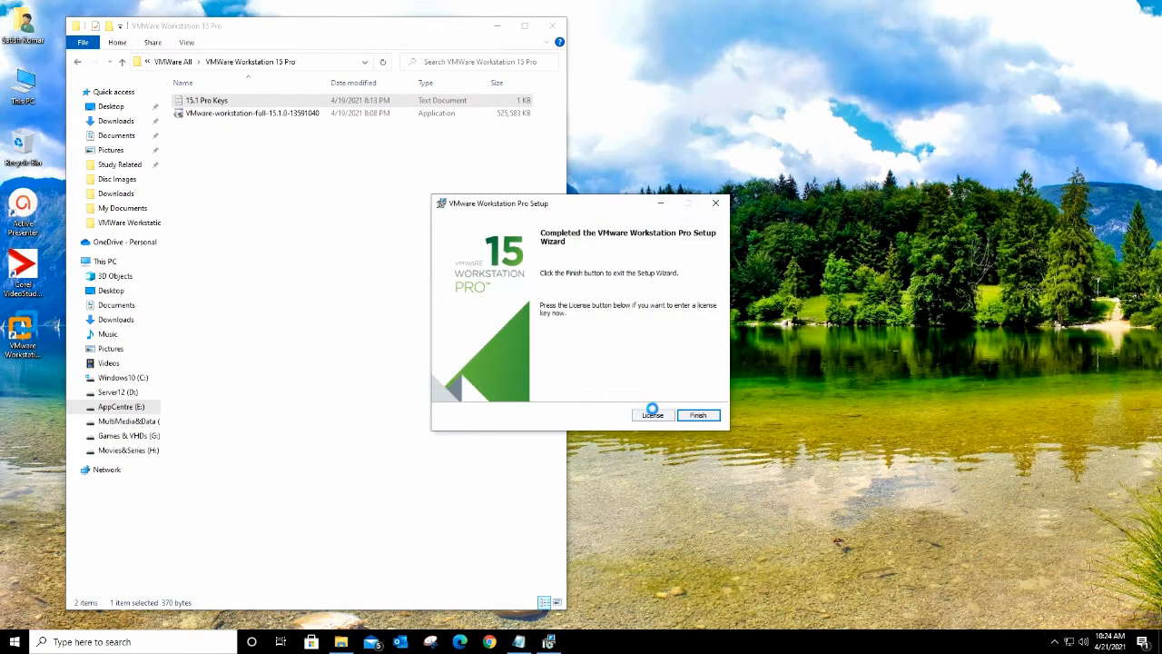
Step: Copy the first licence key from 15.1 Pro Keys and paste it into the wizard's licence field
{"action": "left_click", "coordinate": [653, 415]}
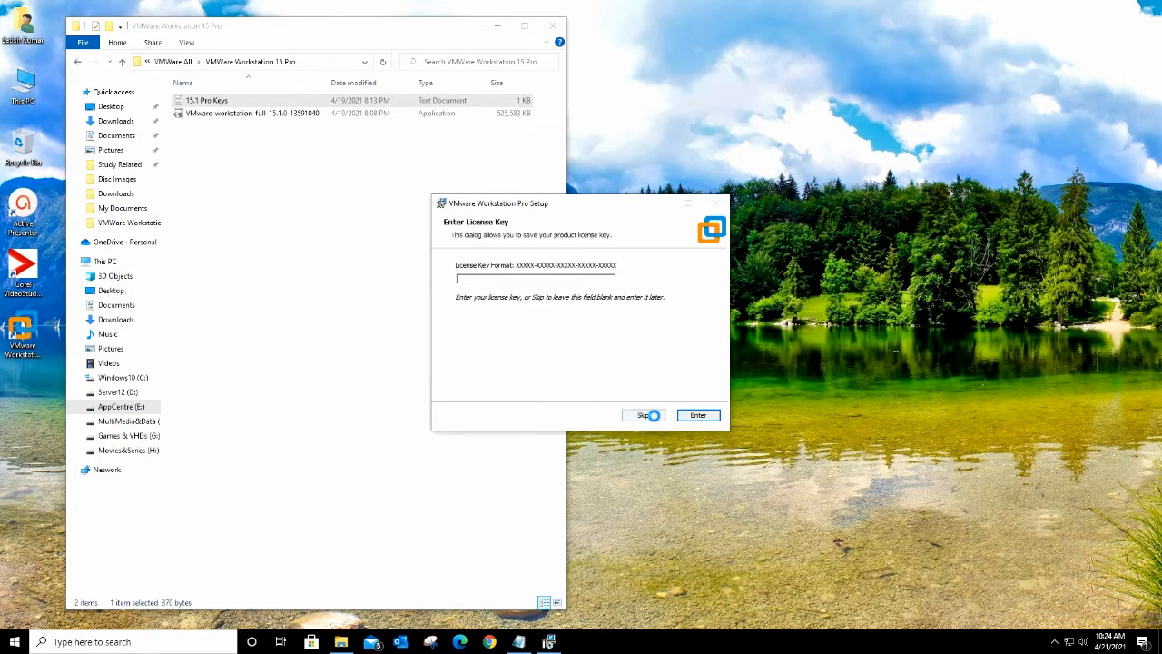
{"action": "double_click", "coordinate": [203, 100]}
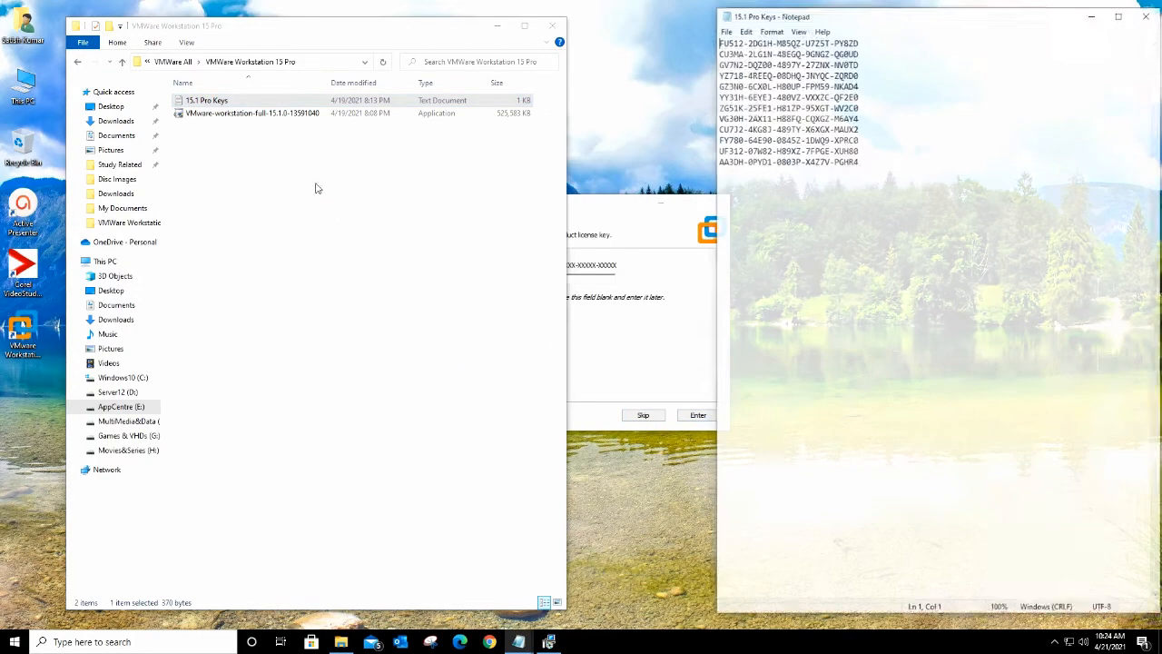
{"action": "left_click_drag", "start_coordinate": [868, 41], "coordinate": [689, 41]}
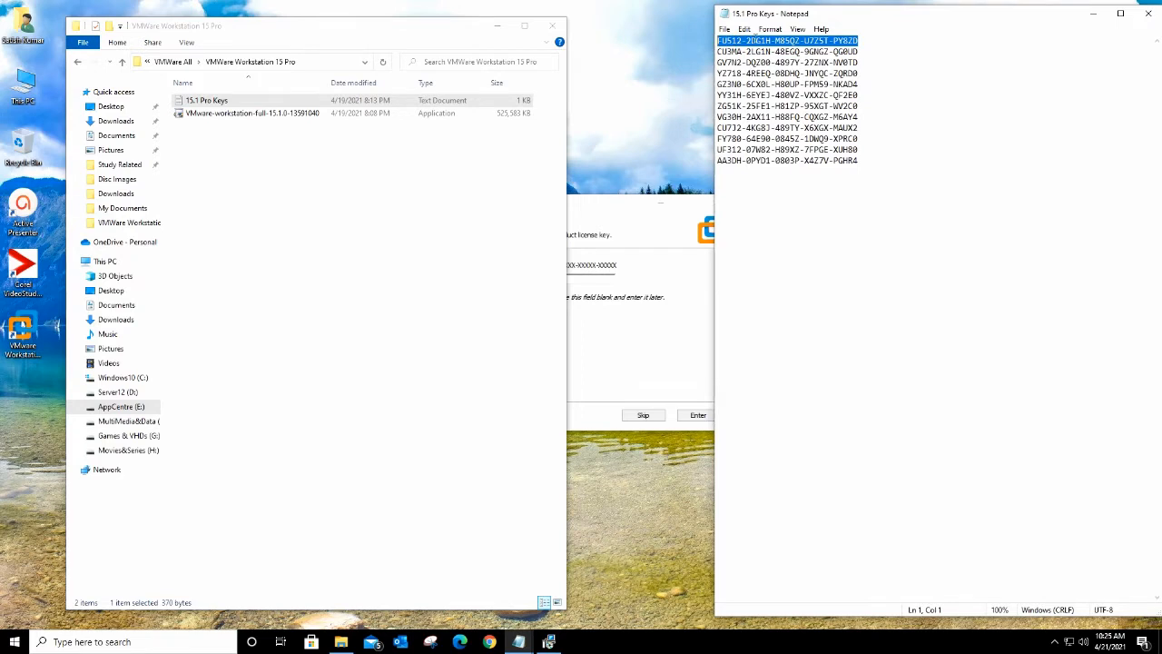
{"action": "right_click", "coordinate": [756, 40]}
{"action": "left_click", "coordinate": [781, 76]}
{"action": "left_click", "coordinate": [640, 313]}
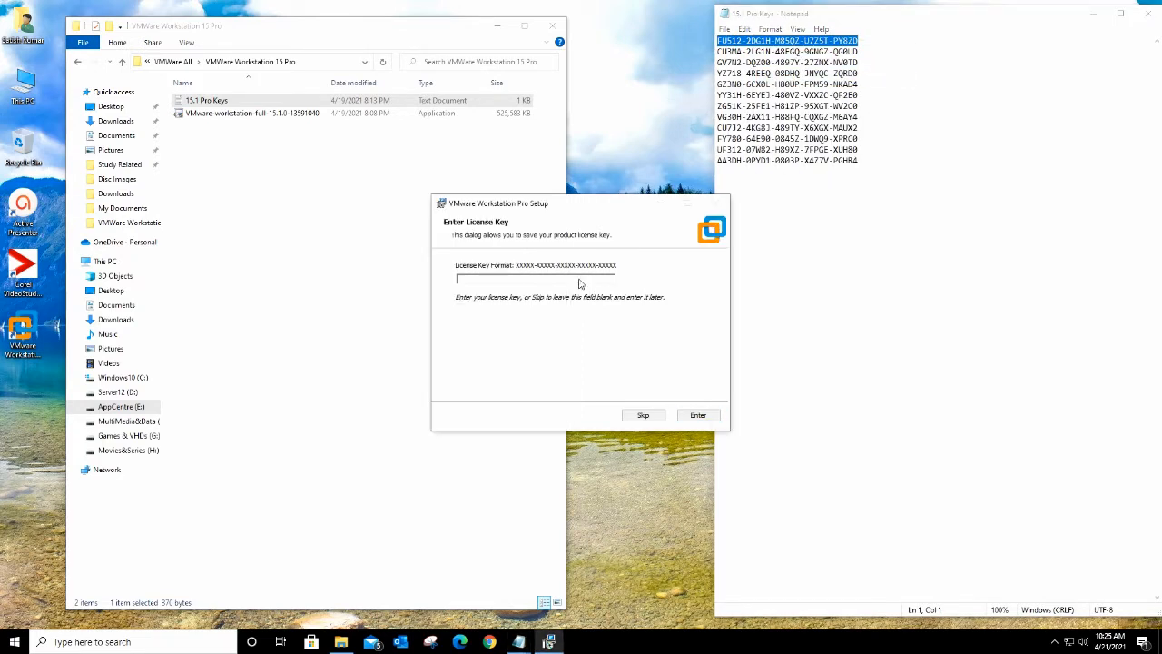
{"action": "key", "text": "ctrl+v"}
Step: Submit the licence key, finish setup, and close File Explorer
{"action": "left_click", "coordinate": [697, 415]}
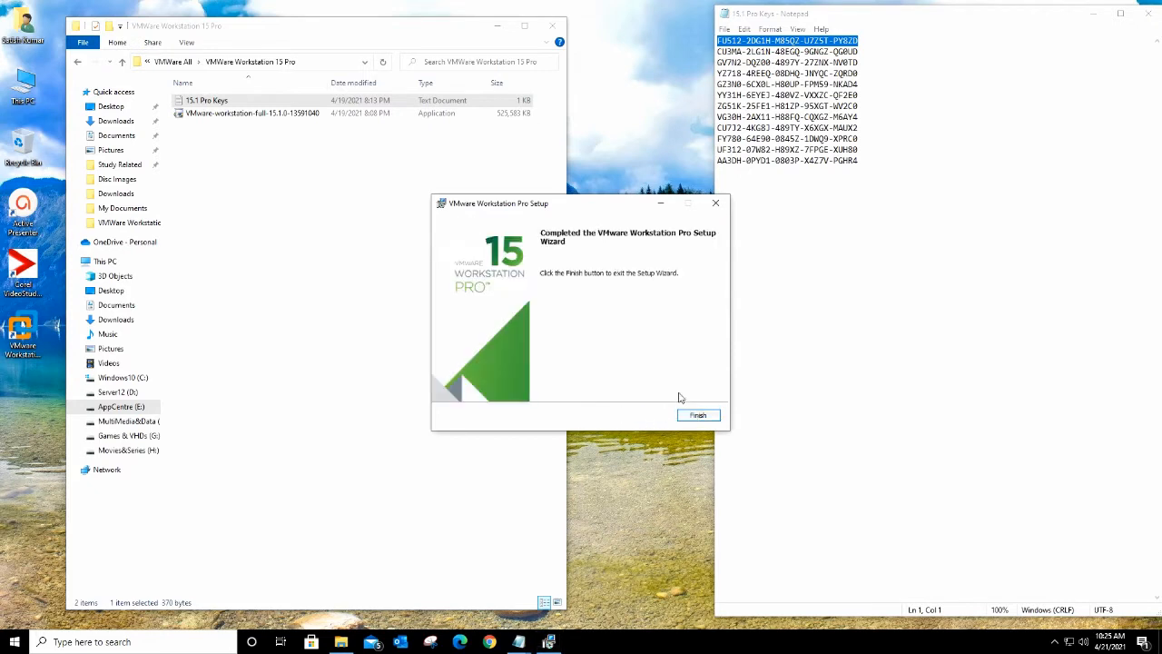
{"action": "left_click", "coordinate": [698, 415]}
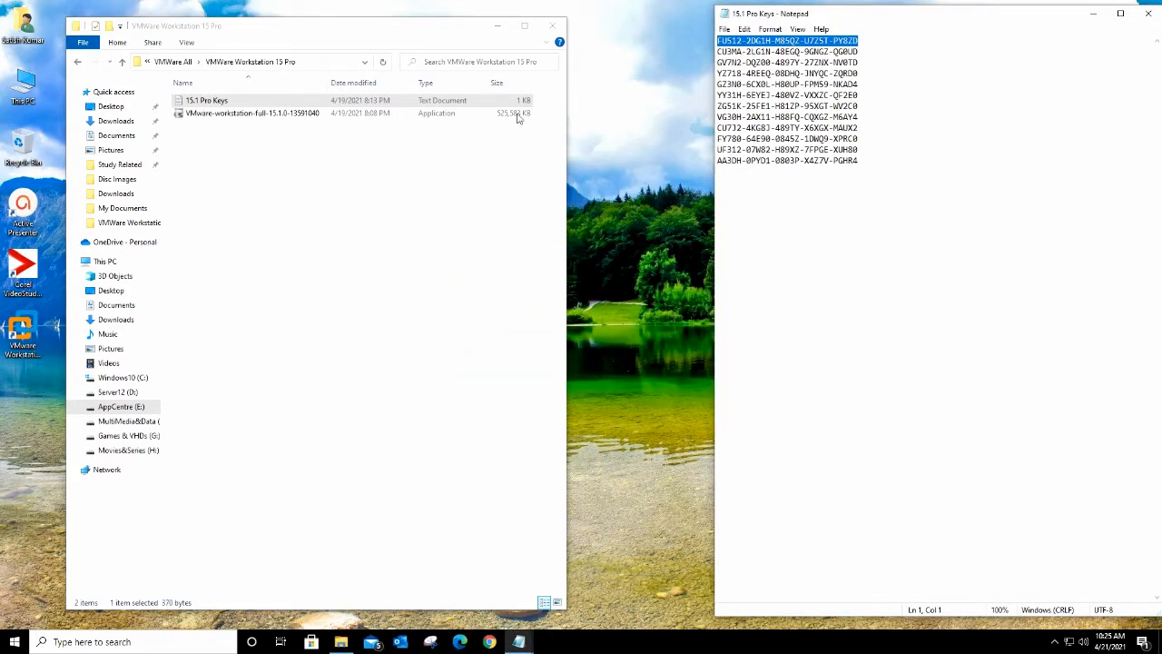
{"action": "left_click", "coordinate": [554, 27]}
{"action": "left_click", "coordinate": [1149, 12]}
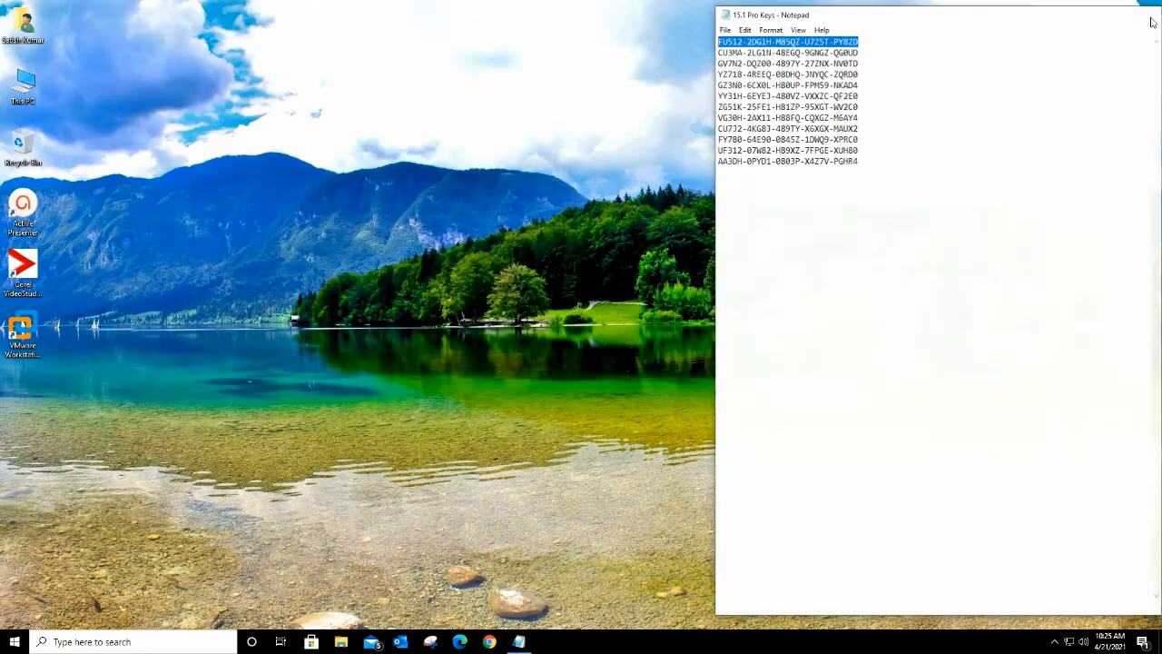
Step: Launch VMware Workstation from the desktop and move its window to the right
{"action": "double_click", "coordinate": [13, 342]}
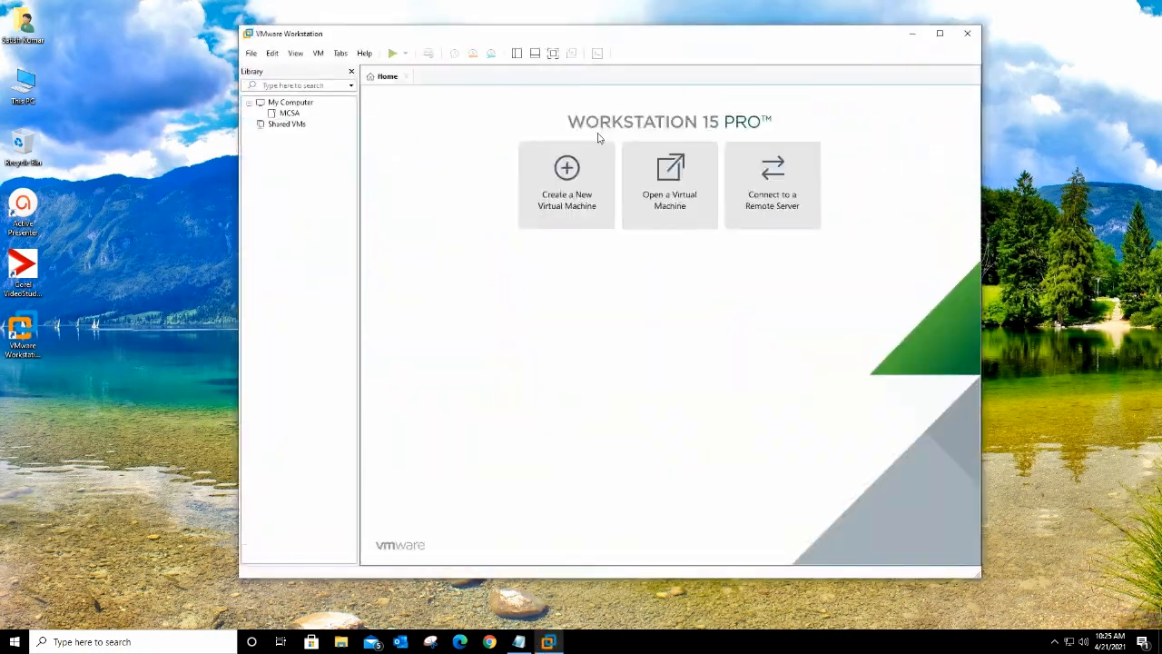
{"action": "left_click_drag", "start_coordinate": [709, 37], "coordinate": [848, 44]}
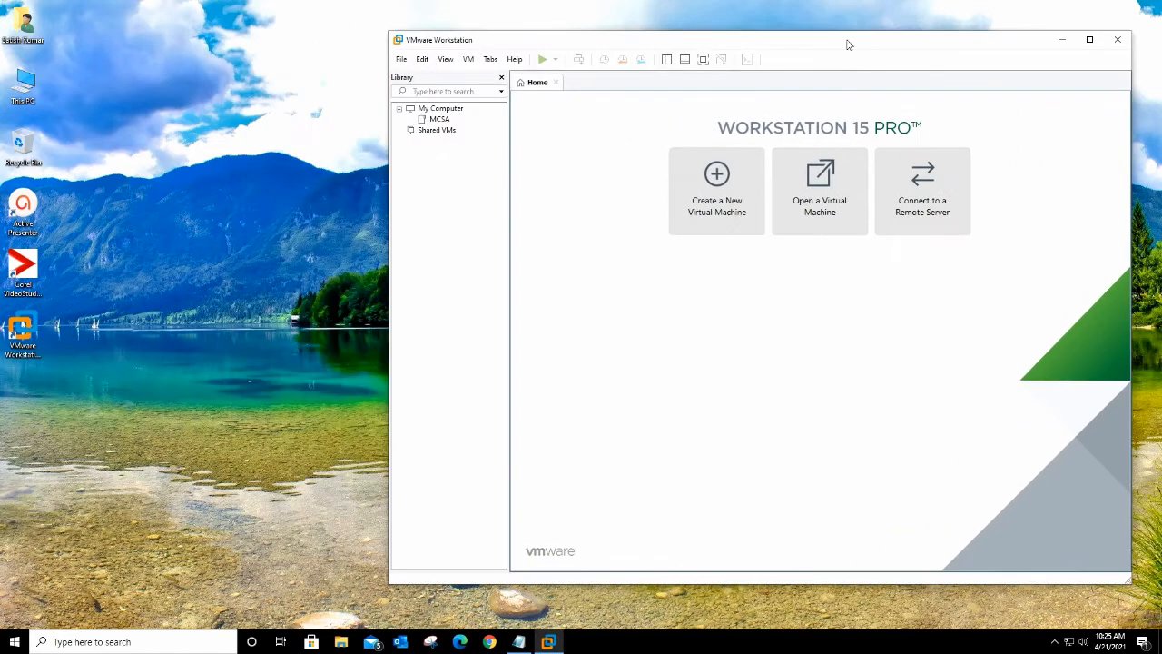
{"action": "left_click", "coordinate": [187, 242]}
Step: Open Network Connections through the Run box with ncpa.cpl
{"action": "key", "text": "super+r"}
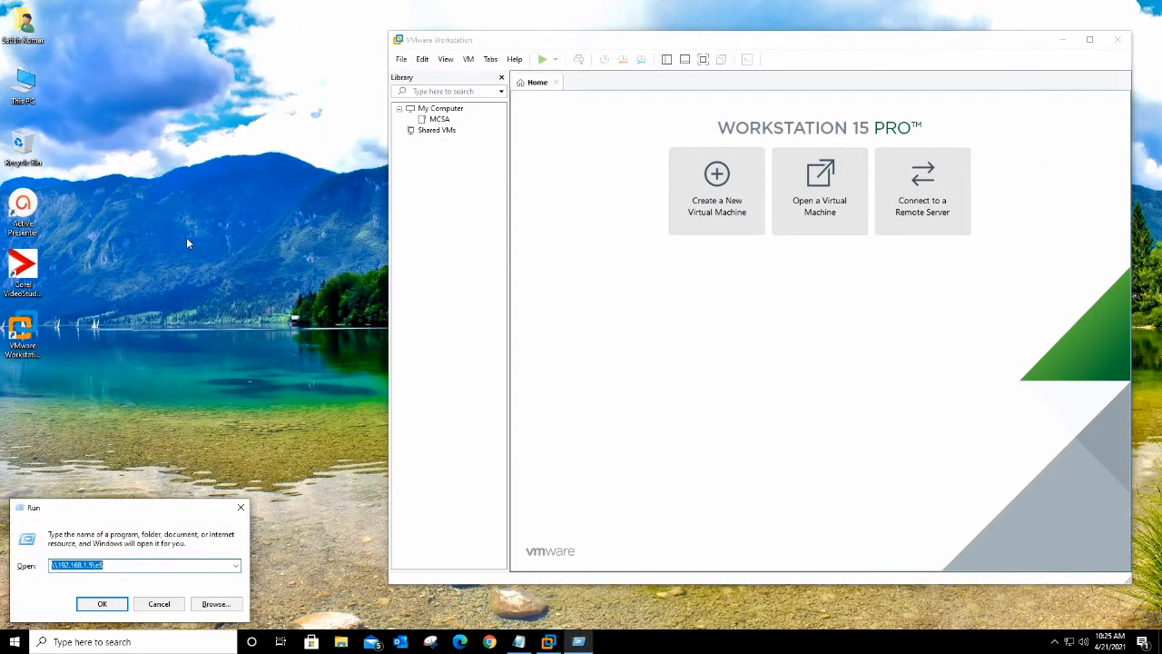
{"action": "type", "text": "ncpa"}
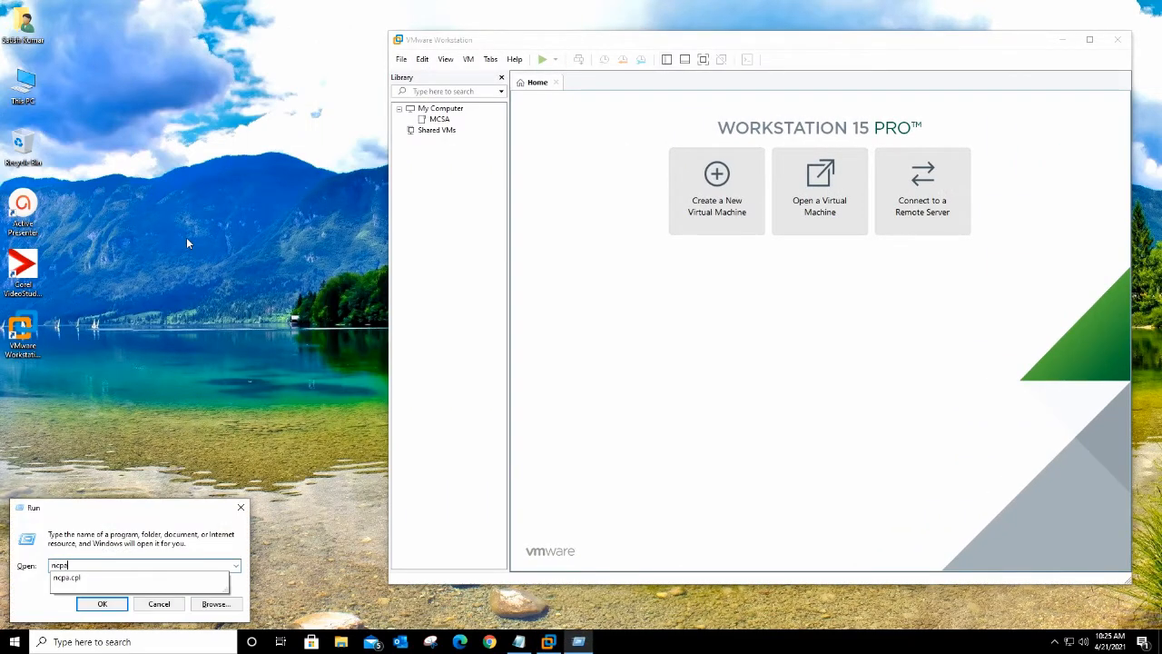
{"action": "key", "text": "Down"}
{"action": "key", "text": "Return"}
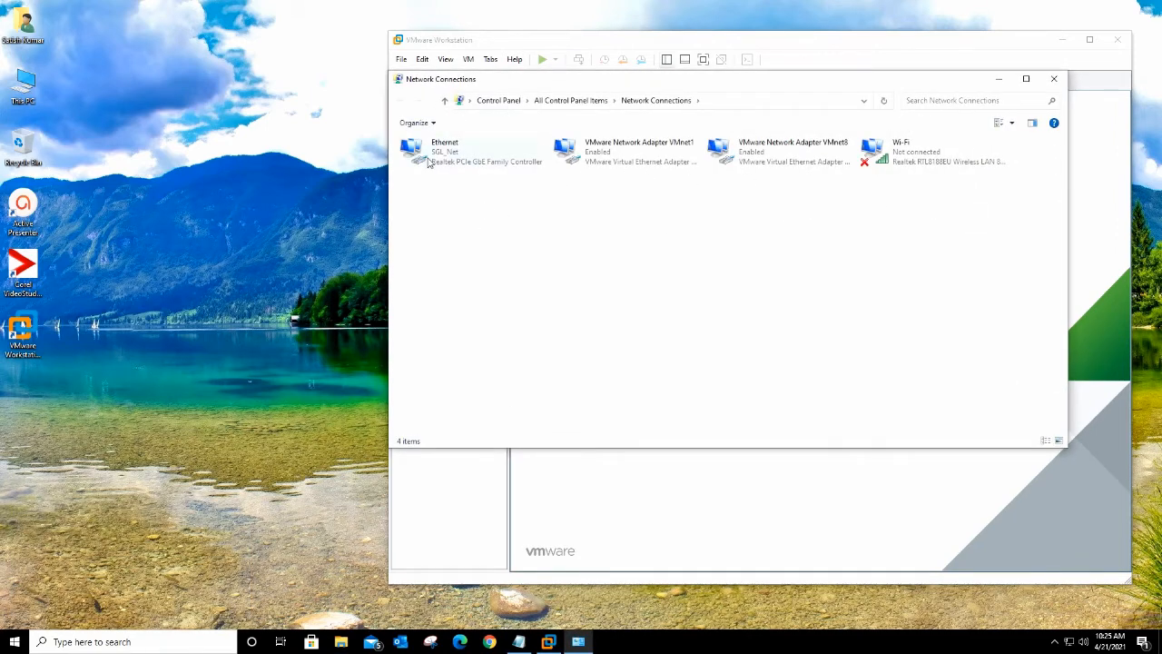
Step: Check the Ethernet adapter's status details, select the Wi-Fi adapter, and close Network Connections
{"action": "right_click", "coordinate": [443, 158]}
{"action": "left_click", "coordinate": [468, 177]}
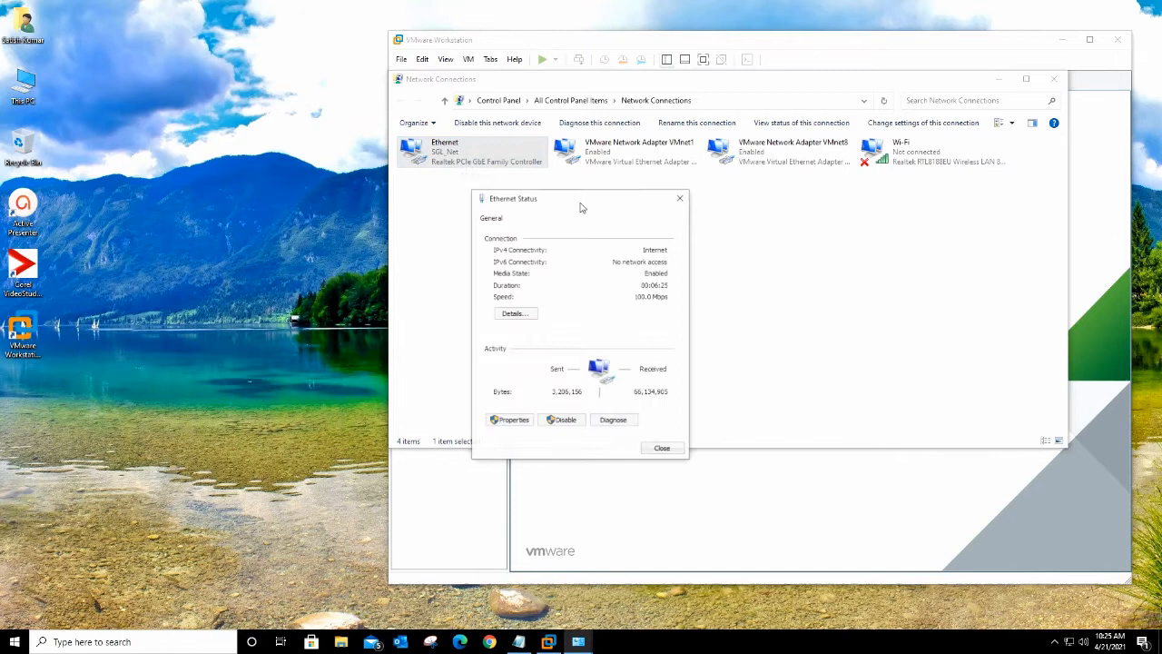
{"action": "left_click", "coordinate": [506, 317]}
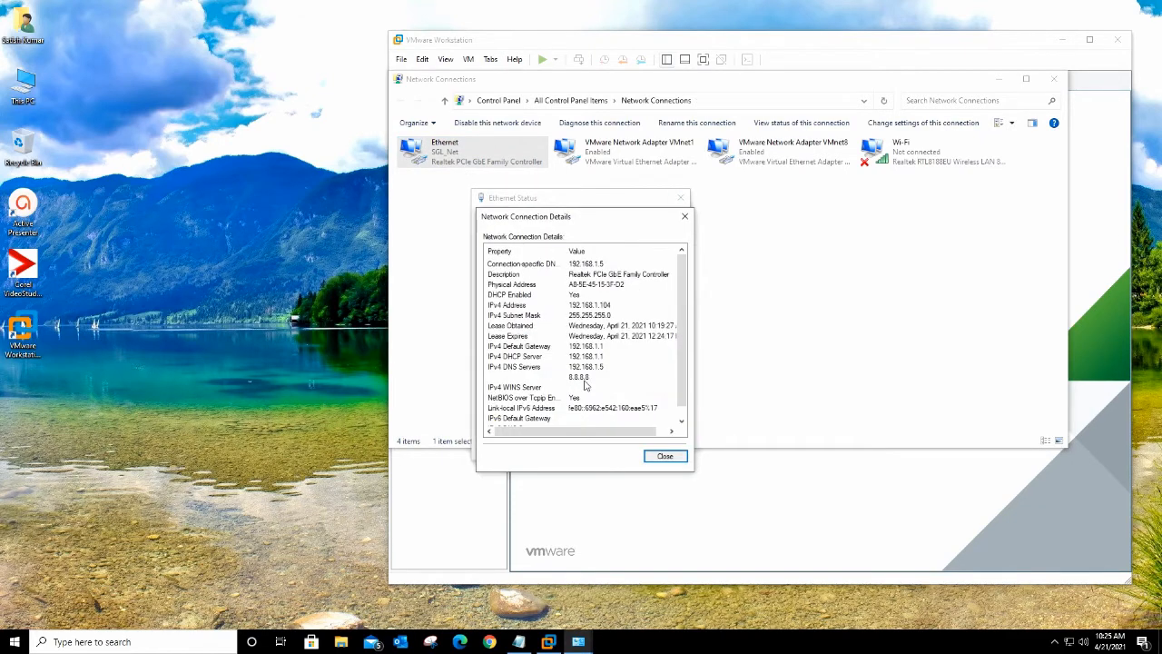
{"action": "left_click", "coordinate": [673, 461]}
{"action": "left_click", "coordinate": [658, 445]}
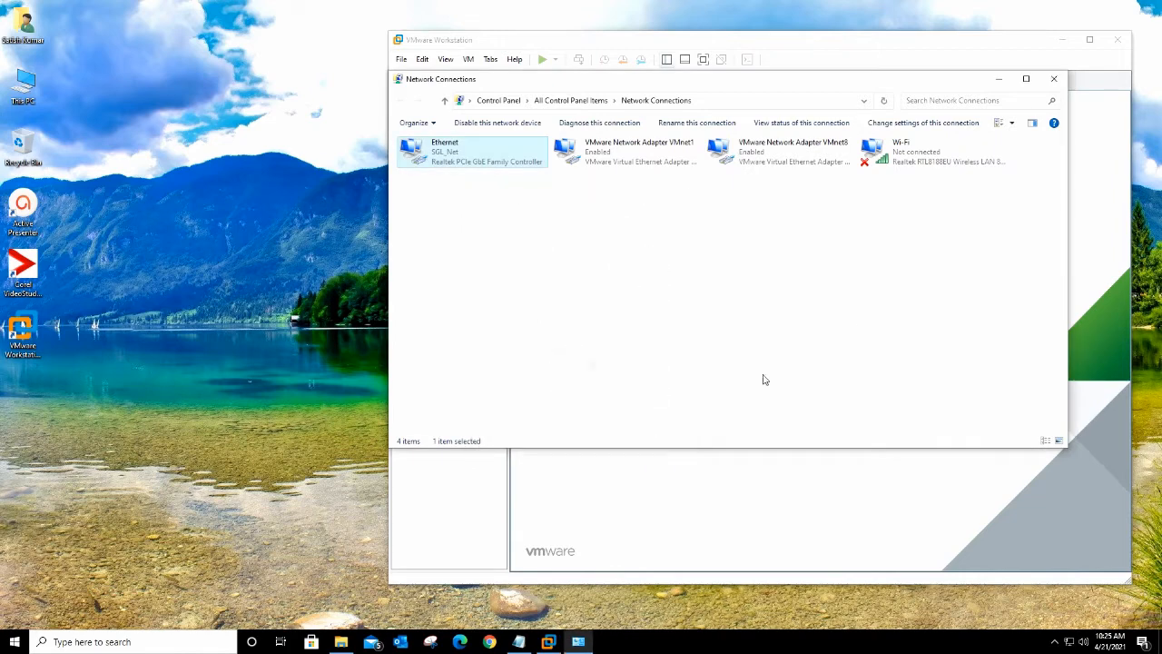
{"action": "left_click", "coordinate": [905, 149]}
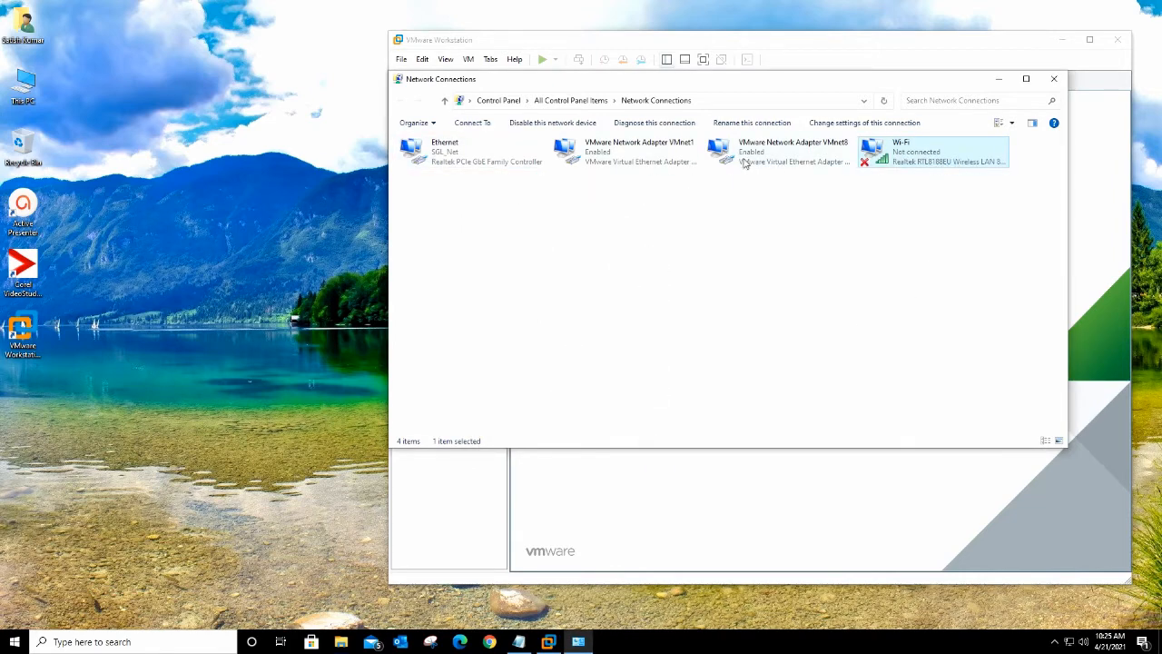
{"action": "left_click", "coordinate": [1054, 79]}
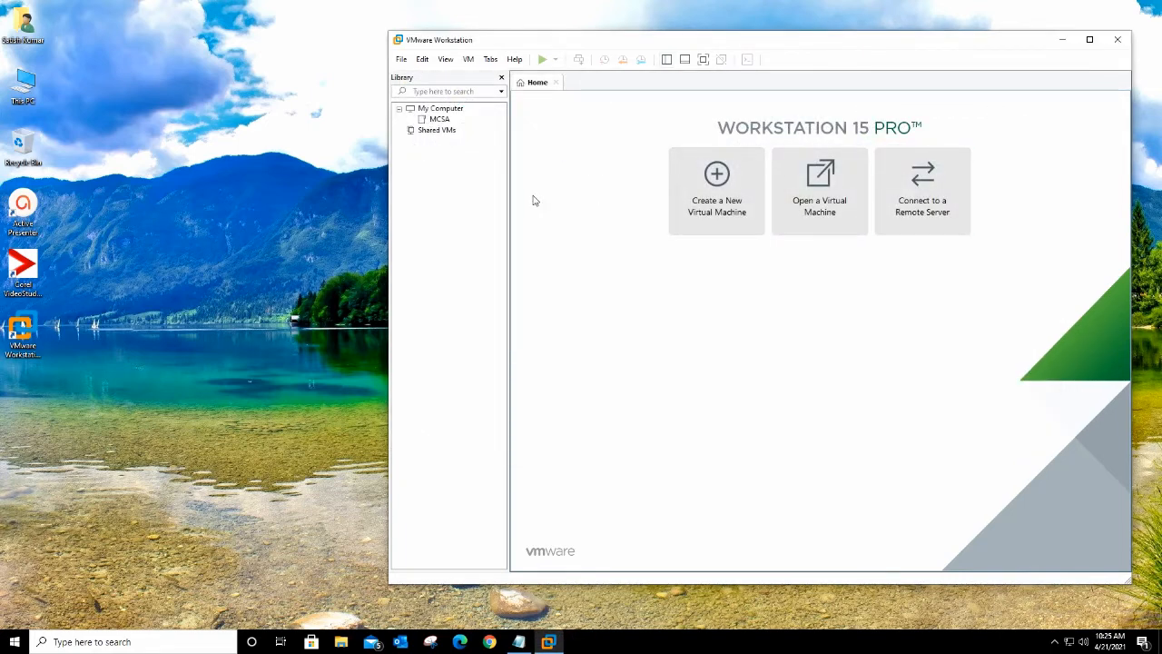
Step: In the MCSA folder, start a Custom new virtual machine, installing the operating system later
{"action": "left_click", "coordinate": [439, 118]}
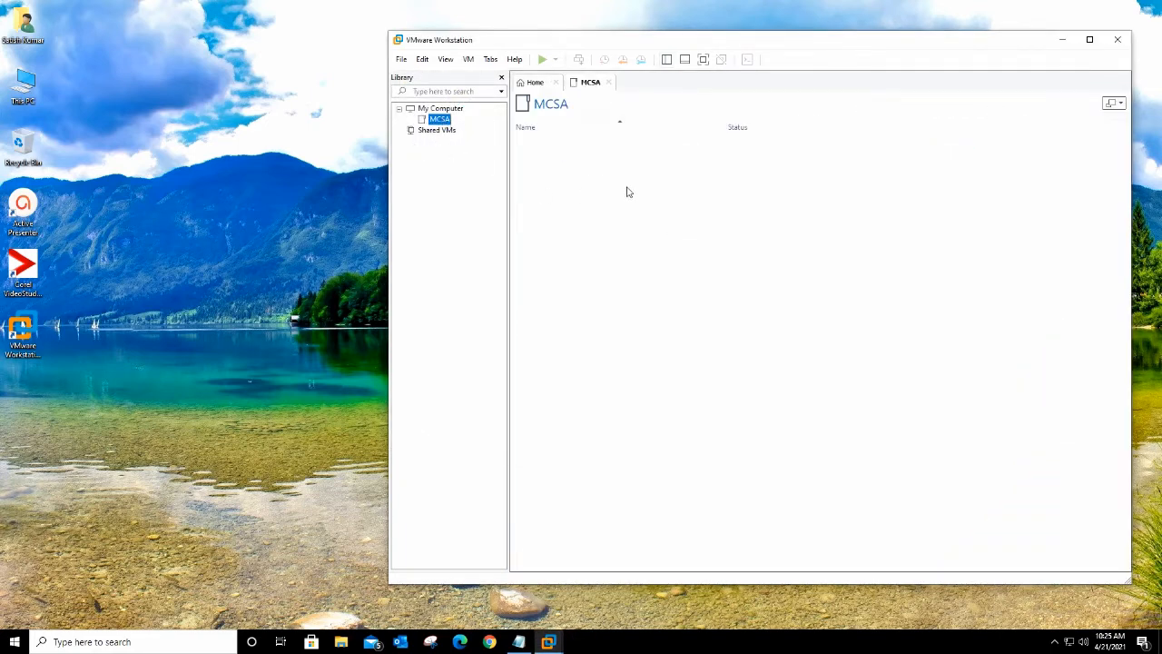
{"action": "left_click", "coordinate": [400, 60]}
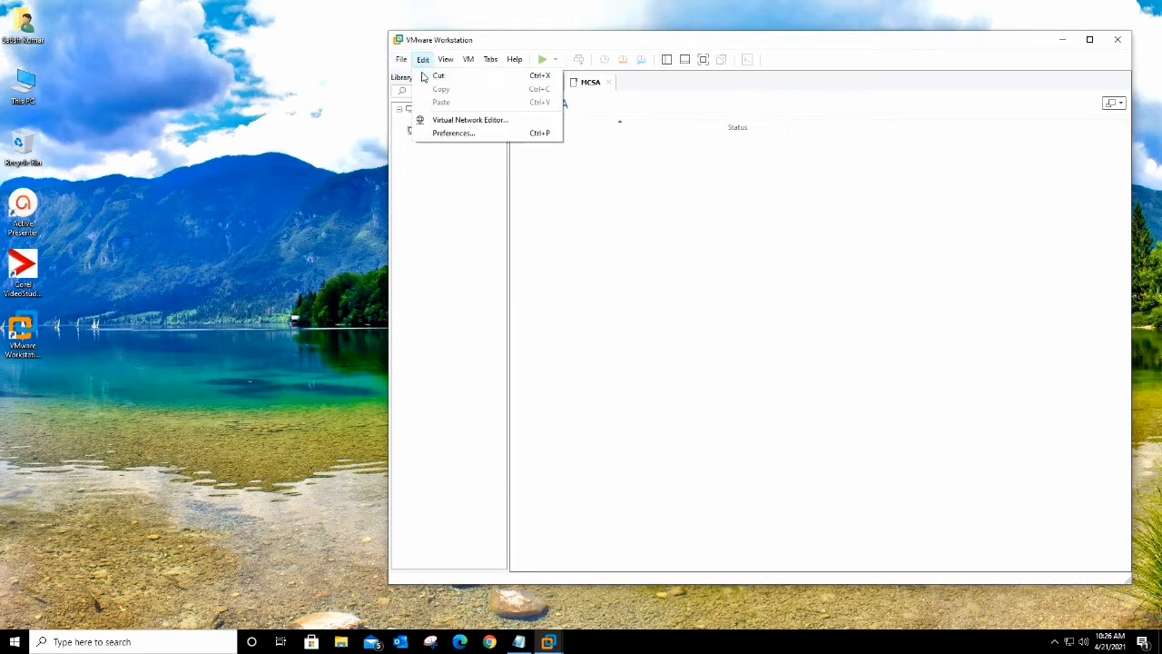
{"action": "left_click", "coordinate": [447, 78]}
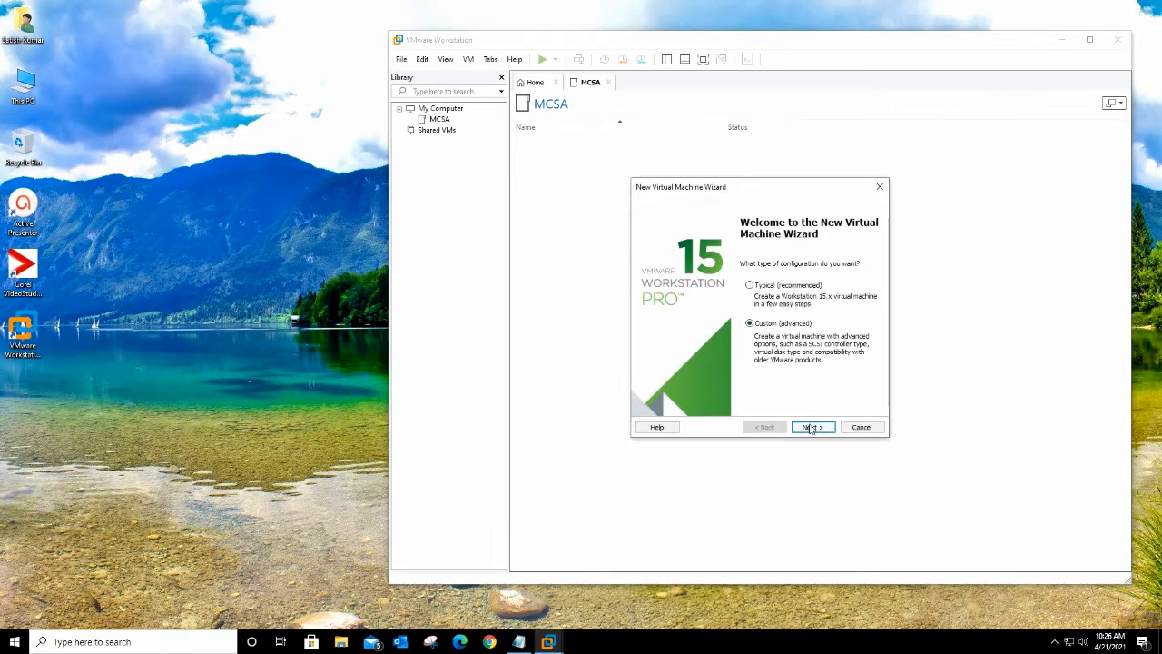
{"action": "left_click", "coordinate": [812, 428]}
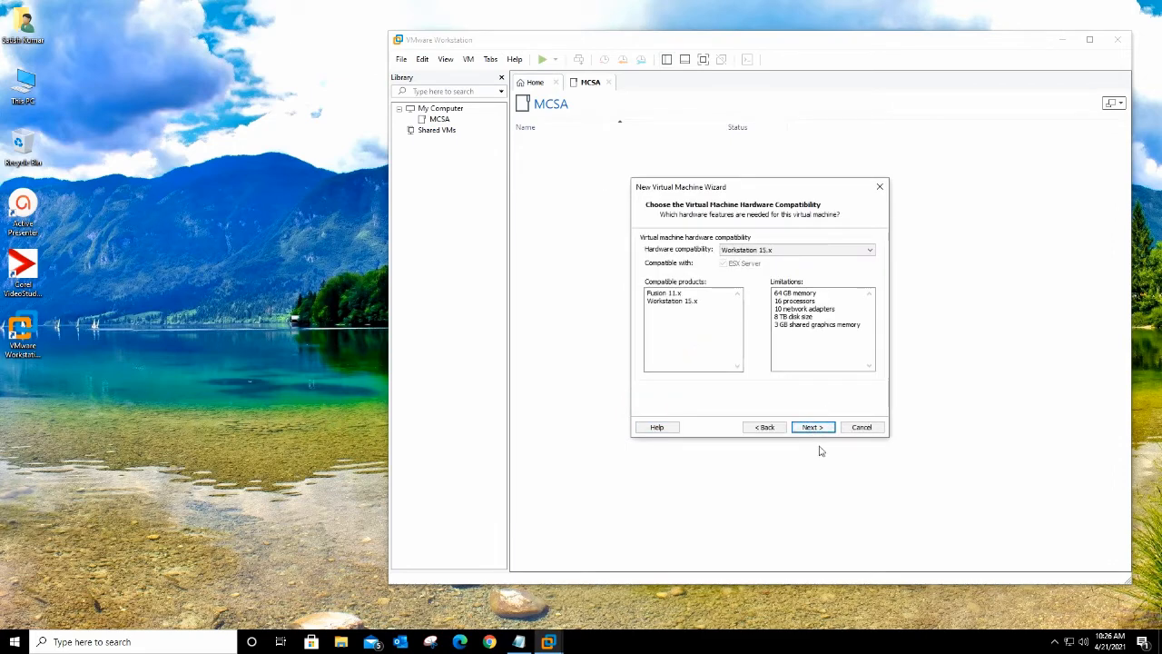
{"action": "left_click", "coordinate": [813, 428]}
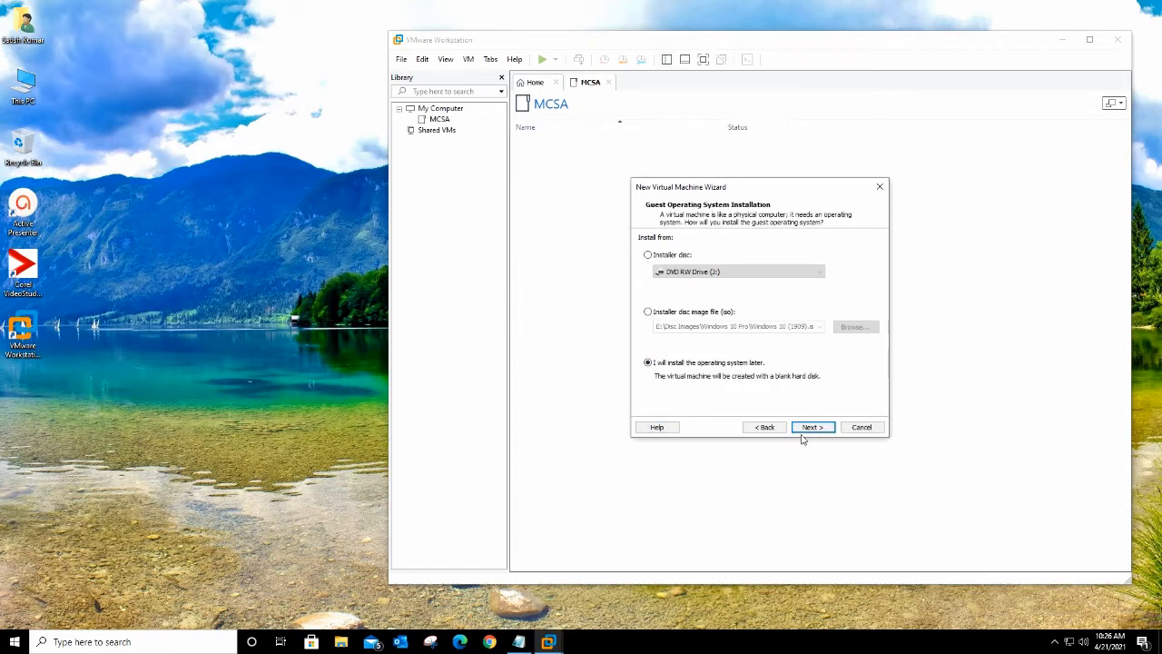
{"action": "left_click", "coordinate": [766, 426]}
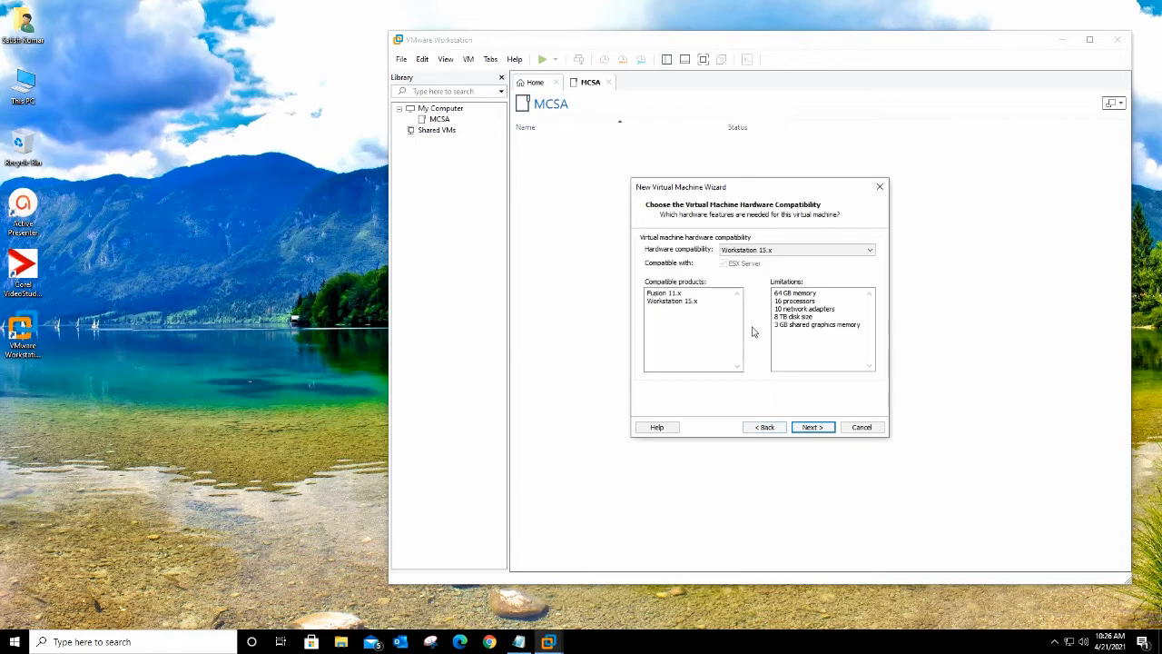
{"action": "left_click", "coordinate": [812, 427]}
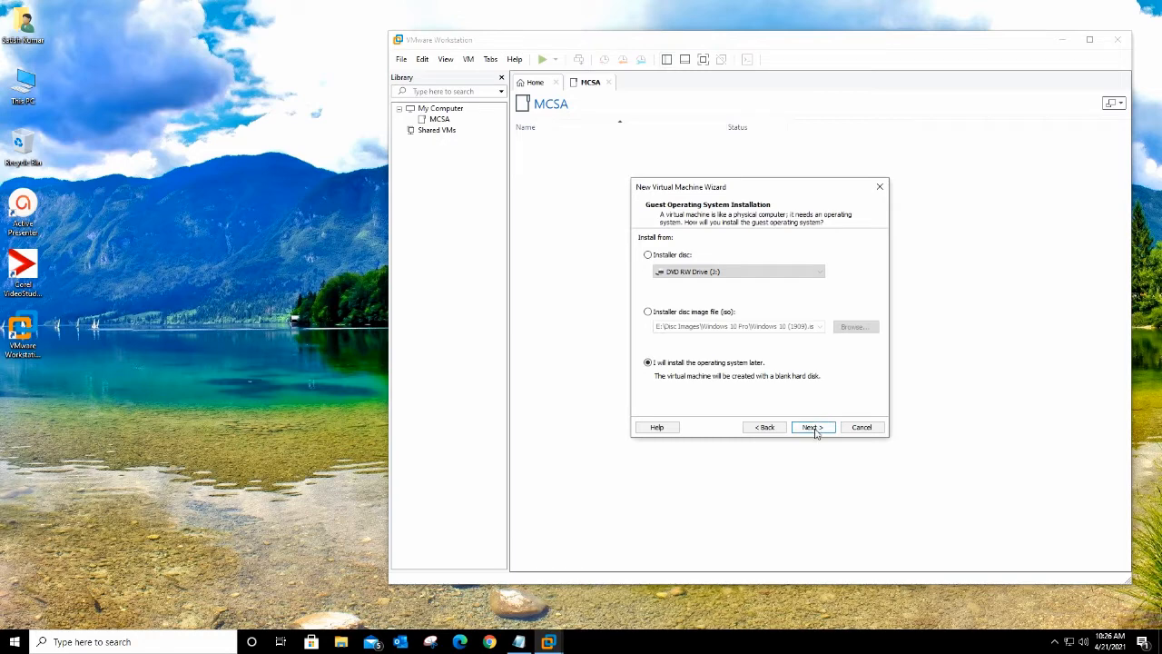
{"action": "left_click", "coordinate": [813, 427]}
Step: Choose Windows Server 2016 as the guest operating system version
{"action": "left_click", "coordinate": [679, 316]}
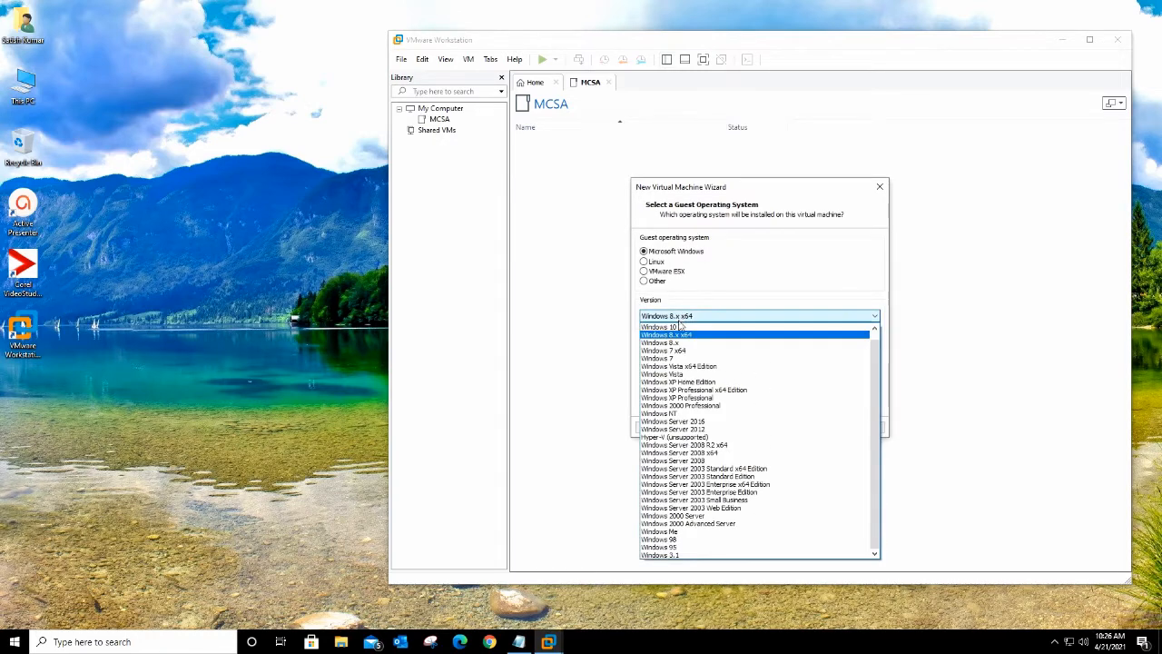
{"action": "scroll", "coordinate": [699, 354], "scroll_direction": "up", "scroll_amount": 1}
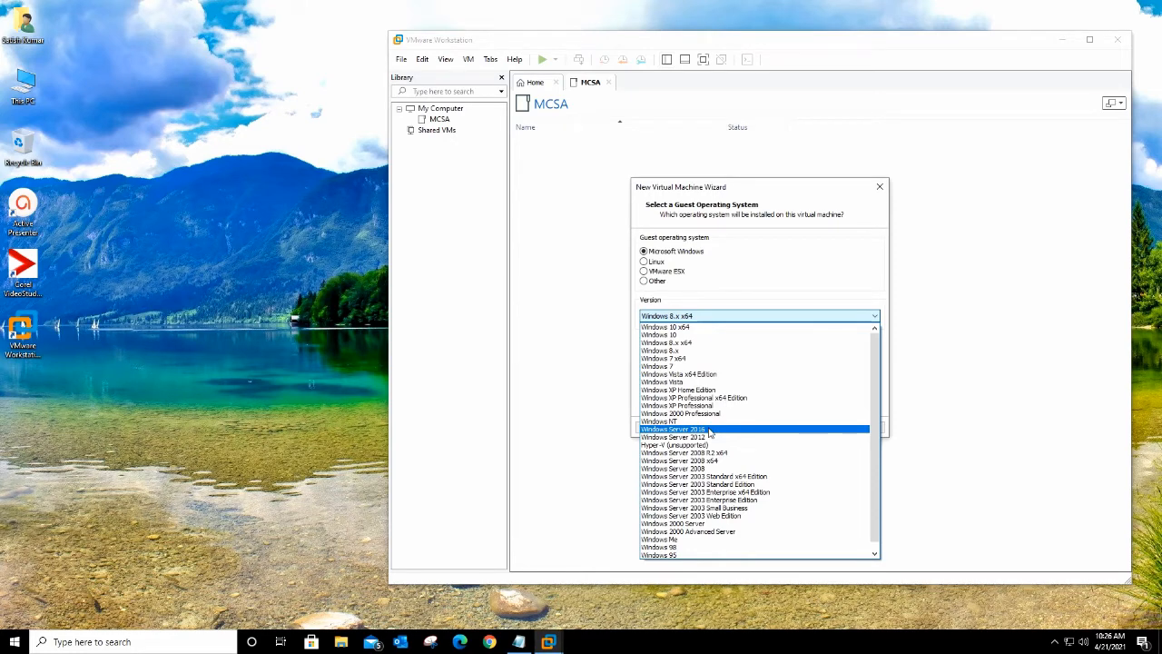
{"action": "left_click", "coordinate": [709, 430]}
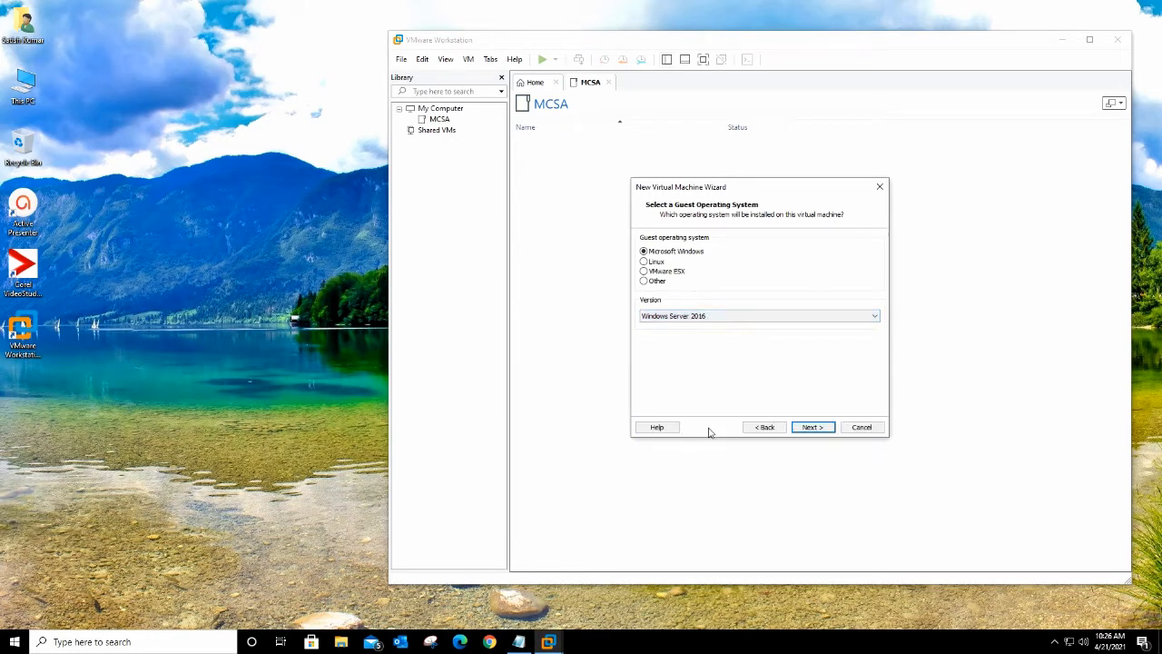
{"action": "left_click", "coordinate": [816, 429]}
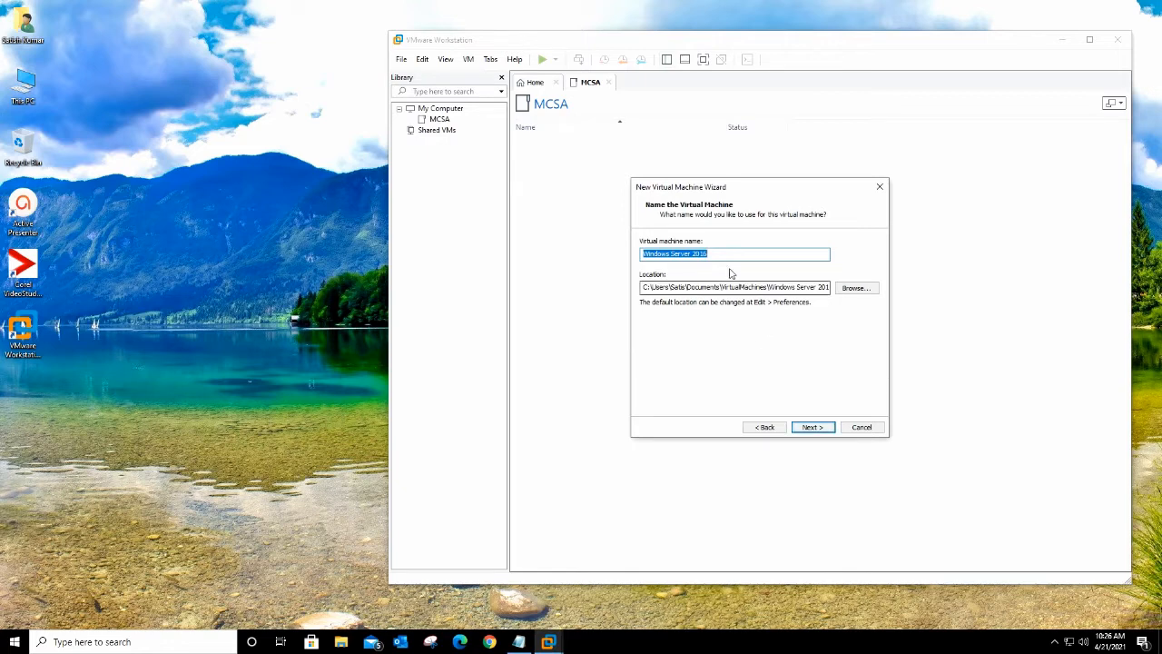
Step: Set the storage location to a new TW16DC1 folder under VirtualMachines
{"action": "left_click", "coordinate": [853, 287]}
{"action": "scroll", "coordinate": [663, 327], "scroll_direction": "down", "scroll_amount": 3}
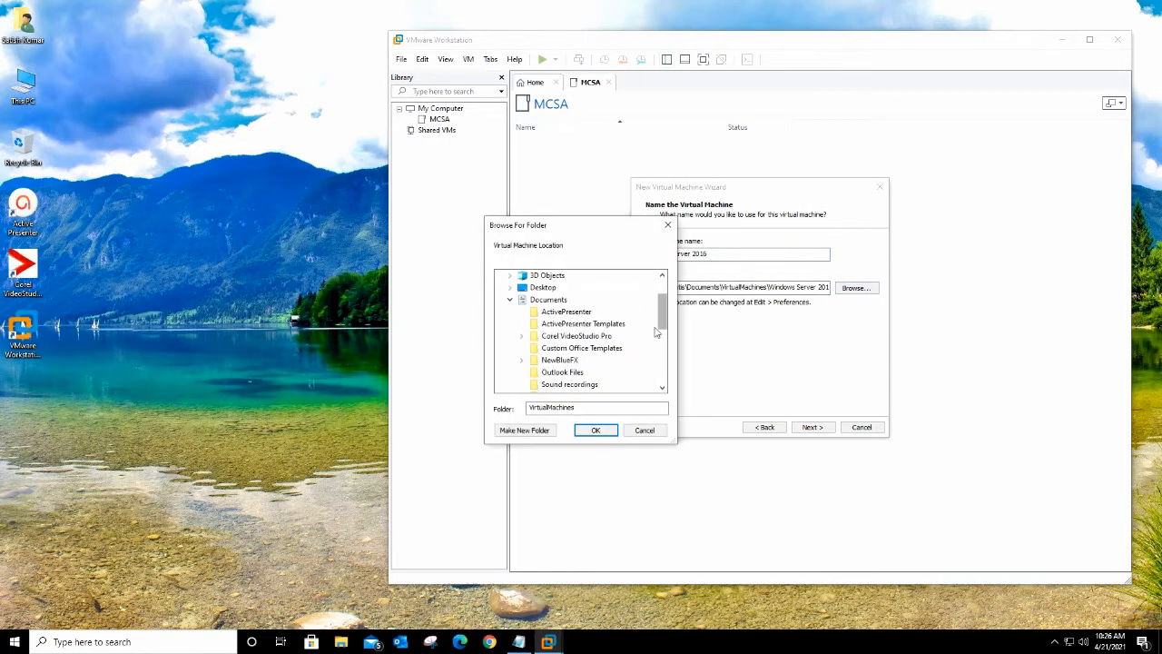
{"action": "scroll", "coordinate": [663, 330], "scroll_direction": "down", "scroll_amount": 2}
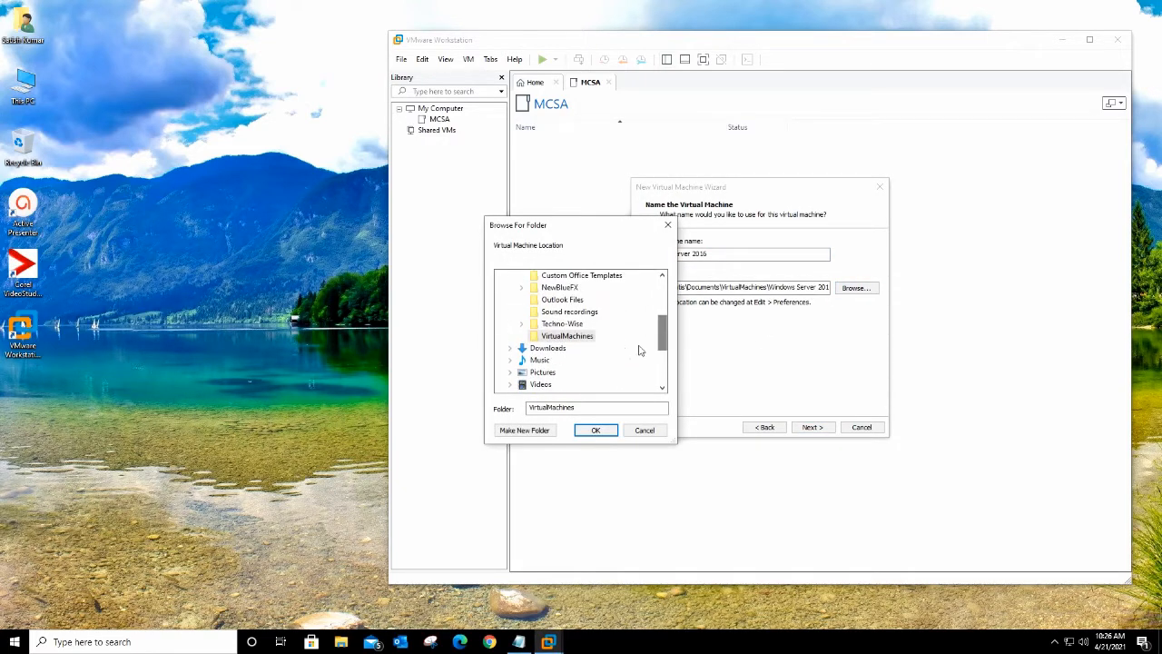
{"action": "scroll", "coordinate": [635, 349], "scroll_direction": "up", "scroll_amount": 1}
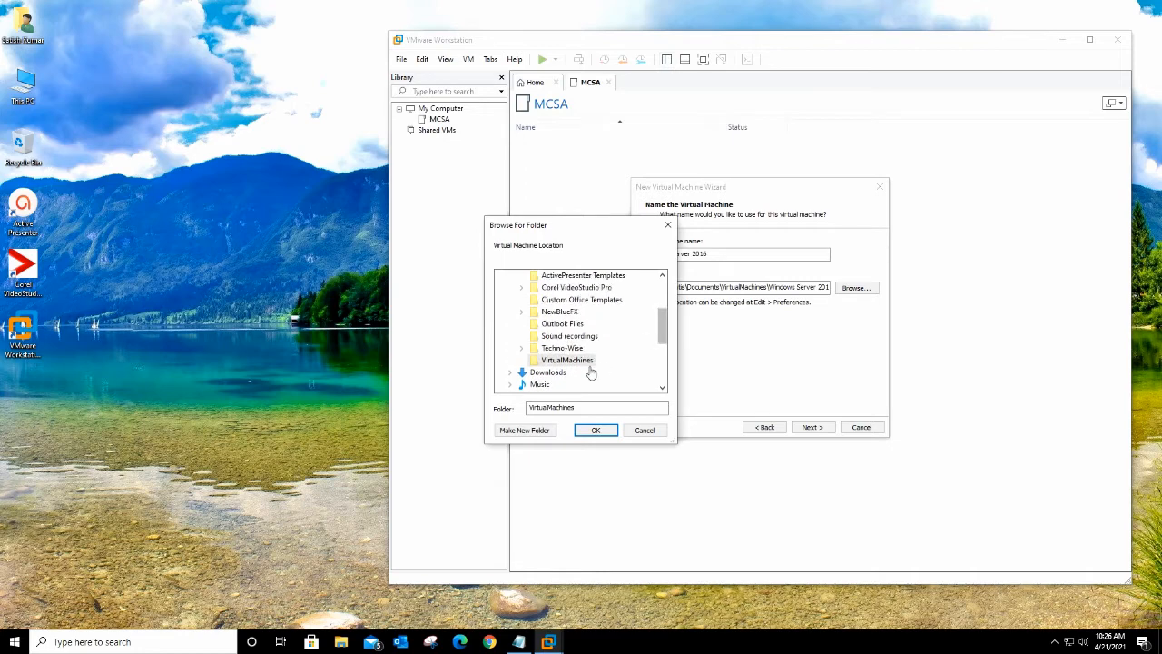
{"action": "left_click", "coordinate": [525, 430]}
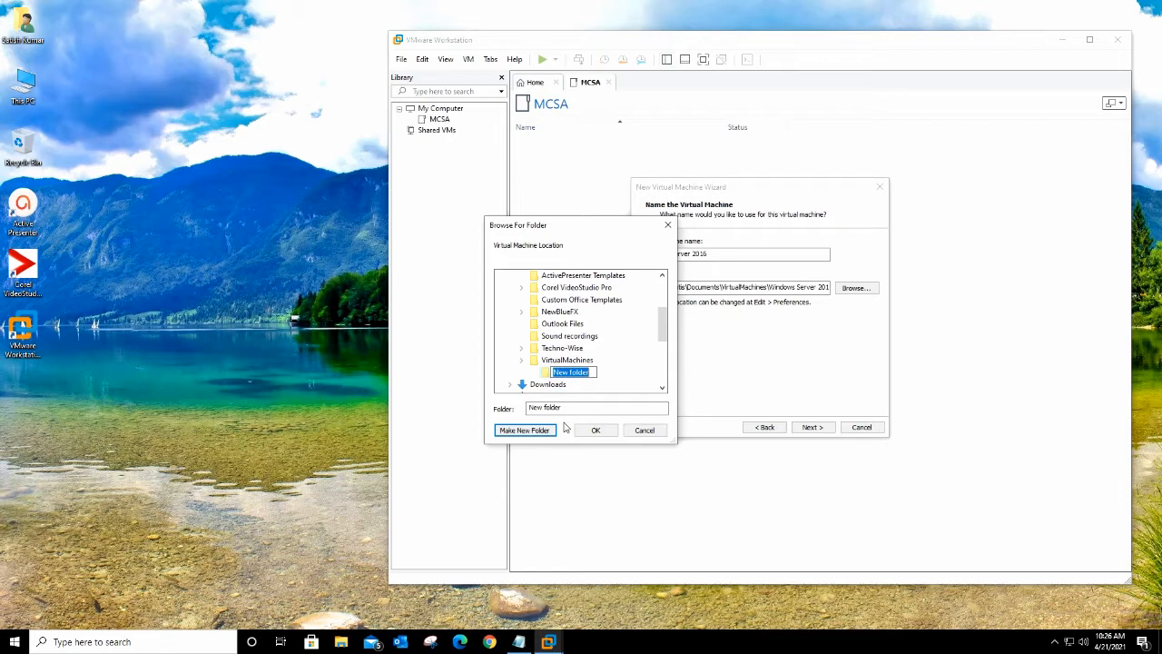
{"action": "type", "text": "S"}
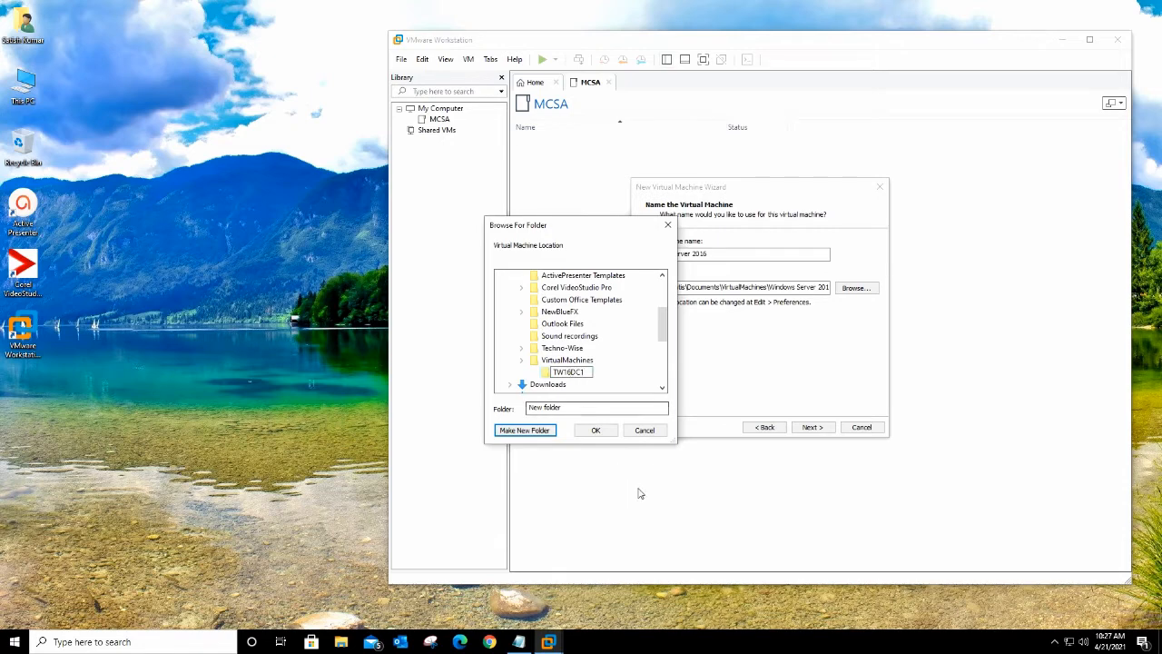
{"action": "left_click", "coordinate": [600, 436]}
{"action": "left_click", "coordinate": [600, 436]}
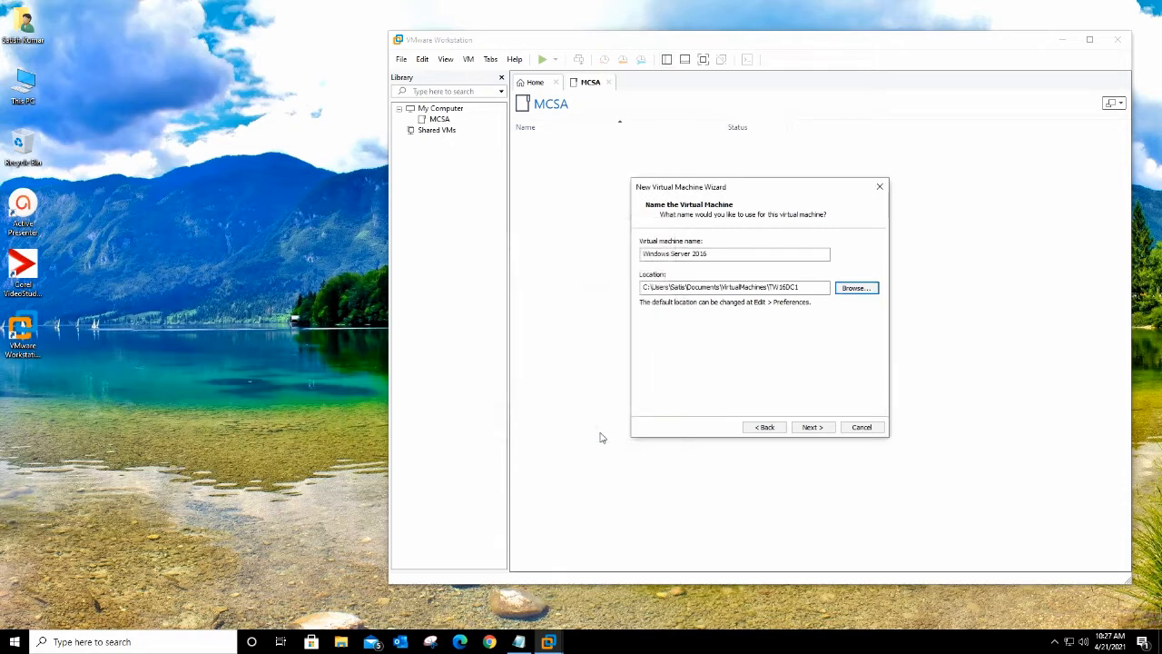
Step: Copy TW16DC1 from the location path and paste it as the virtual machine name
{"action": "left_click", "coordinate": [795, 287]}
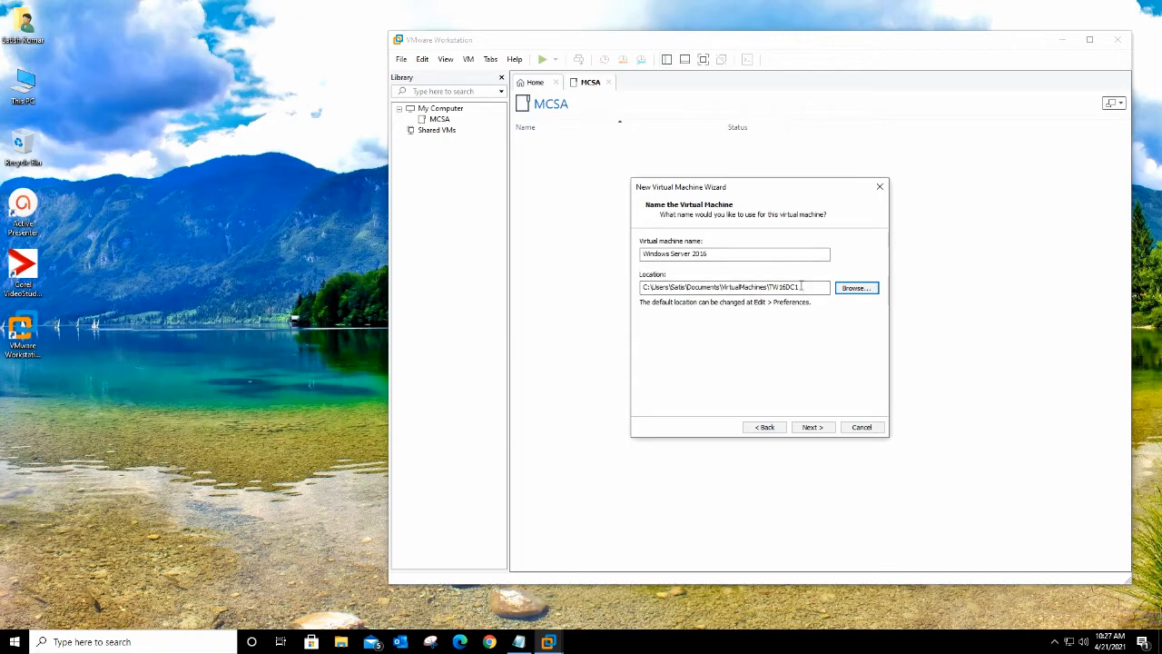
{"action": "left_click_drag", "start_coordinate": [802, 287], "coordinate": [774, 285]}
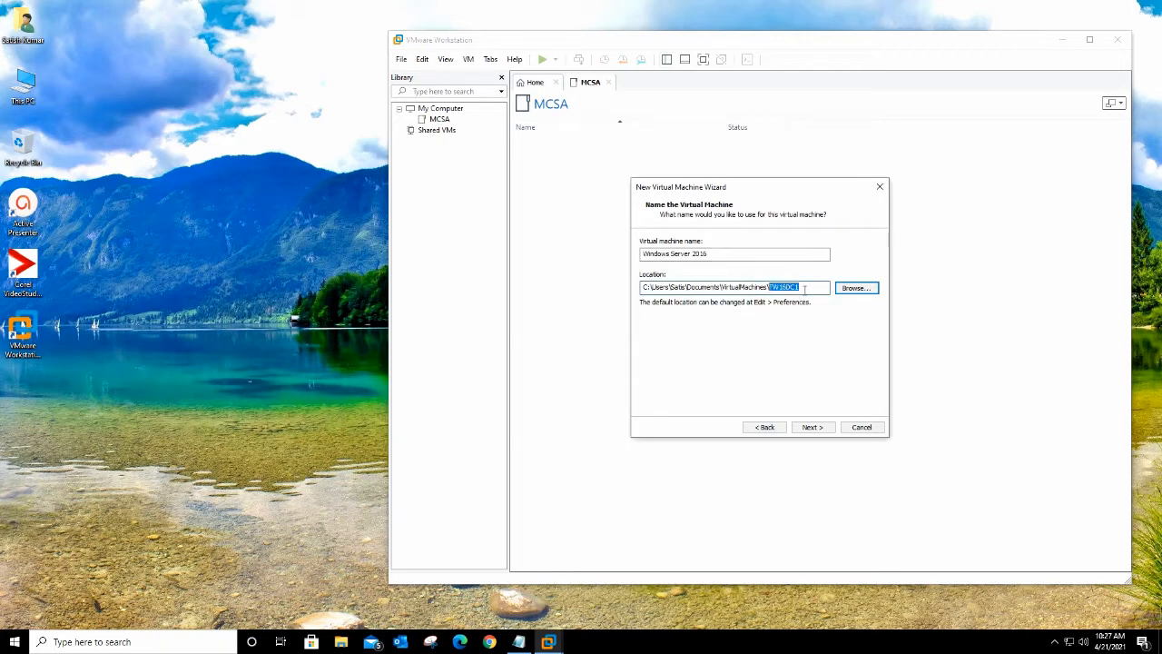
{"action": "left_click", "coordinate": [750, 257]}
{"action": "left_click_drag", "start_coordinate": [750, 257], "coordinate": [602, 263]}
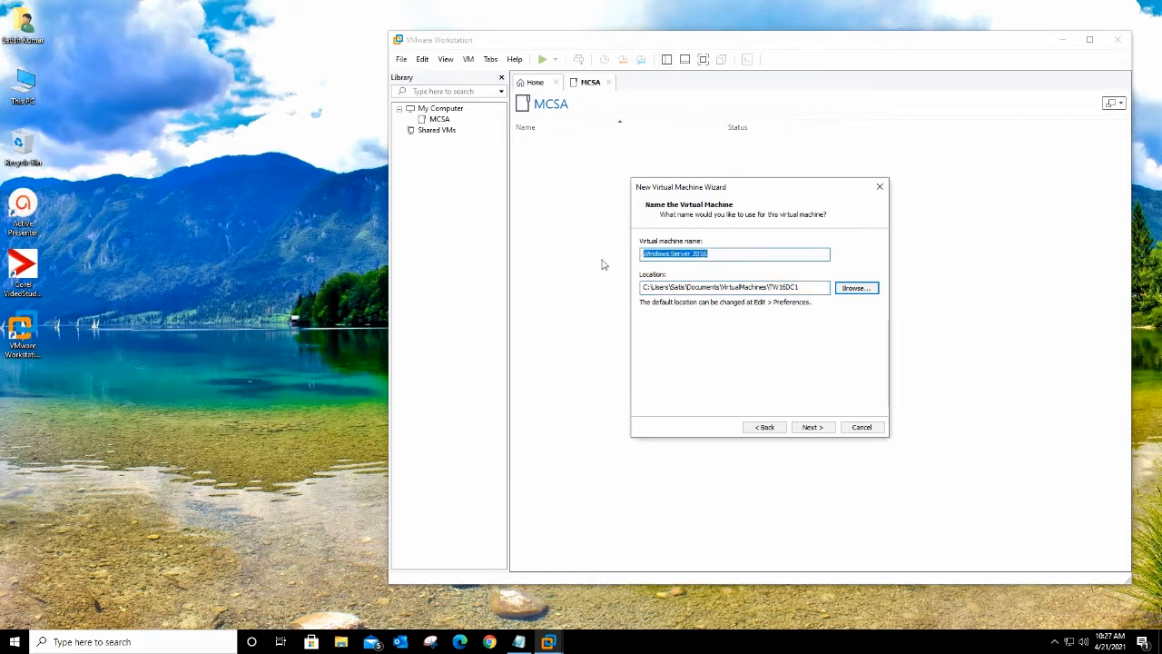
{"action": "type", "text": "TW16DC1"}
Step: Switch the firmware to BIOS and set the number of processors to 1
{"action": "left_click", "coordinate": [813, 428]}
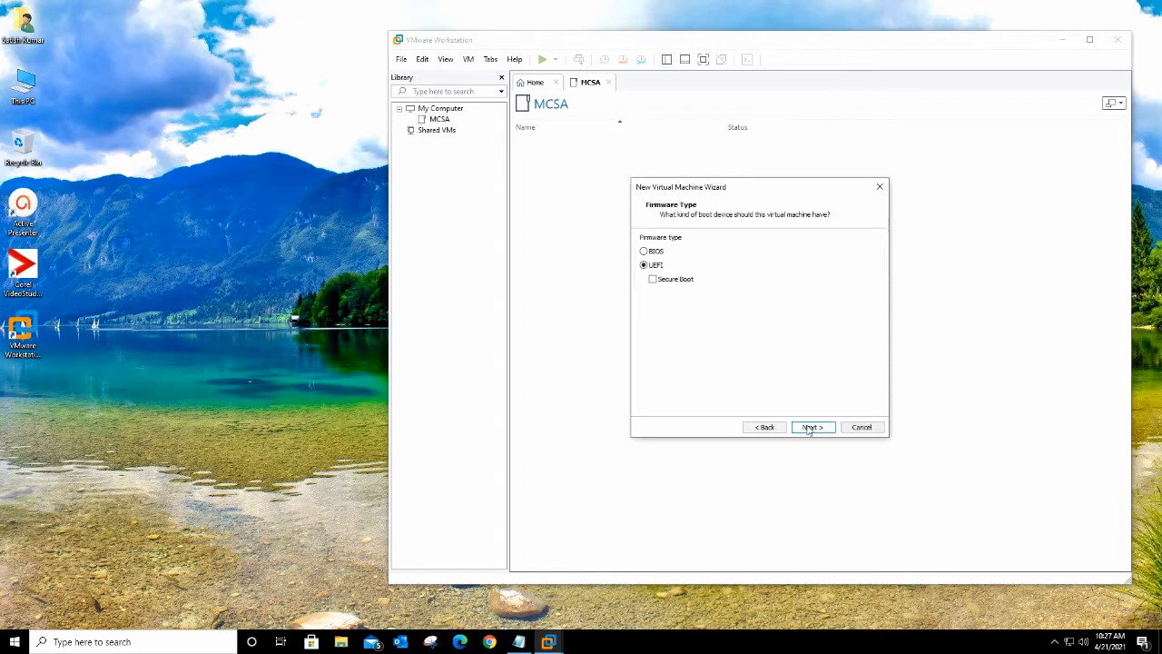
{"action": "left_click", "coordinate": [644, 251]}
{"action": "left_click", "coordinate": [816, 429]}
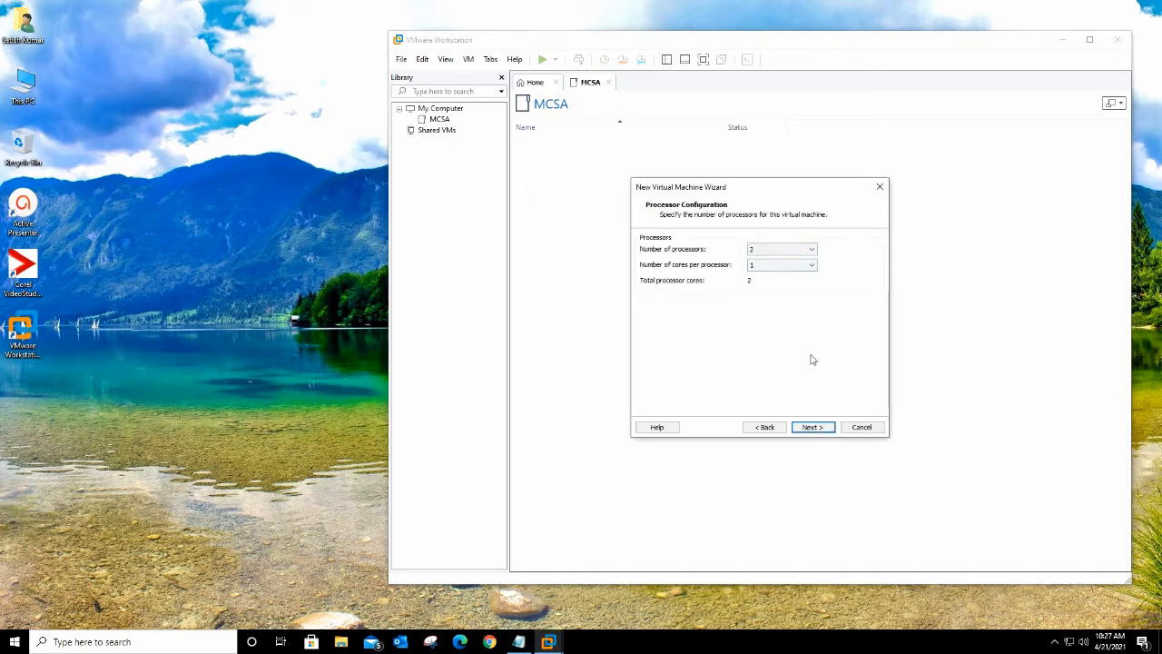
{"action": "left_click", "coordinate": [804, 249]}
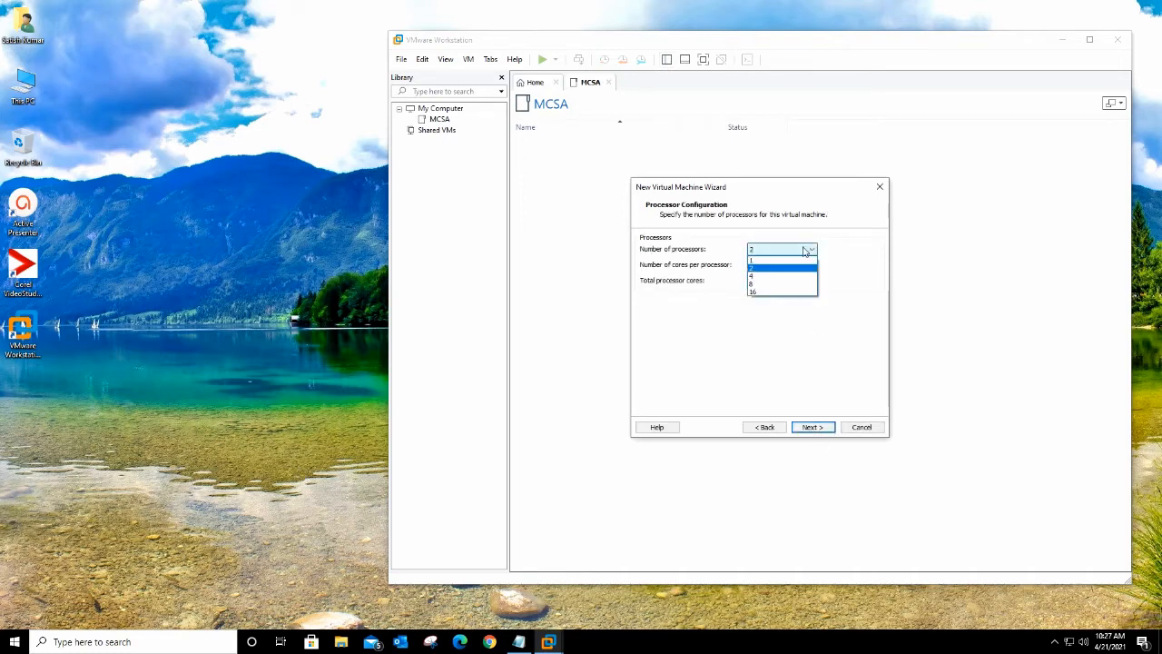
{"action": "left_click", "coordinate": [776, 260]}
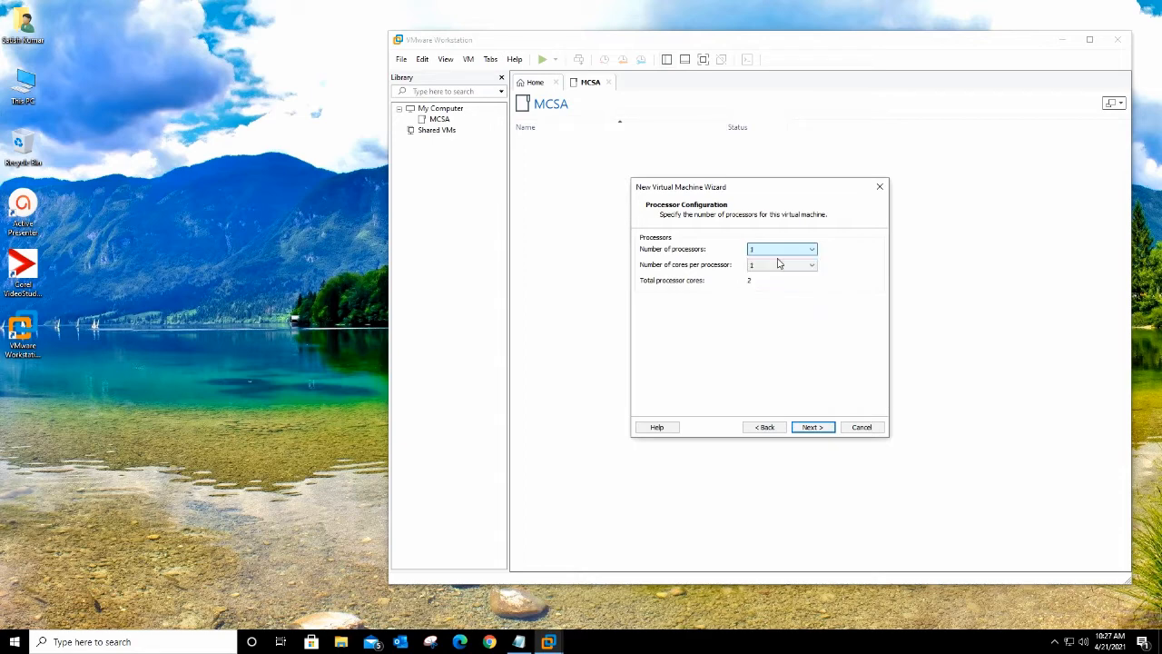
Step: Set the virtual machine memory to 2560 MB
{"action": "left_click", "coordinate": [811, 427]}
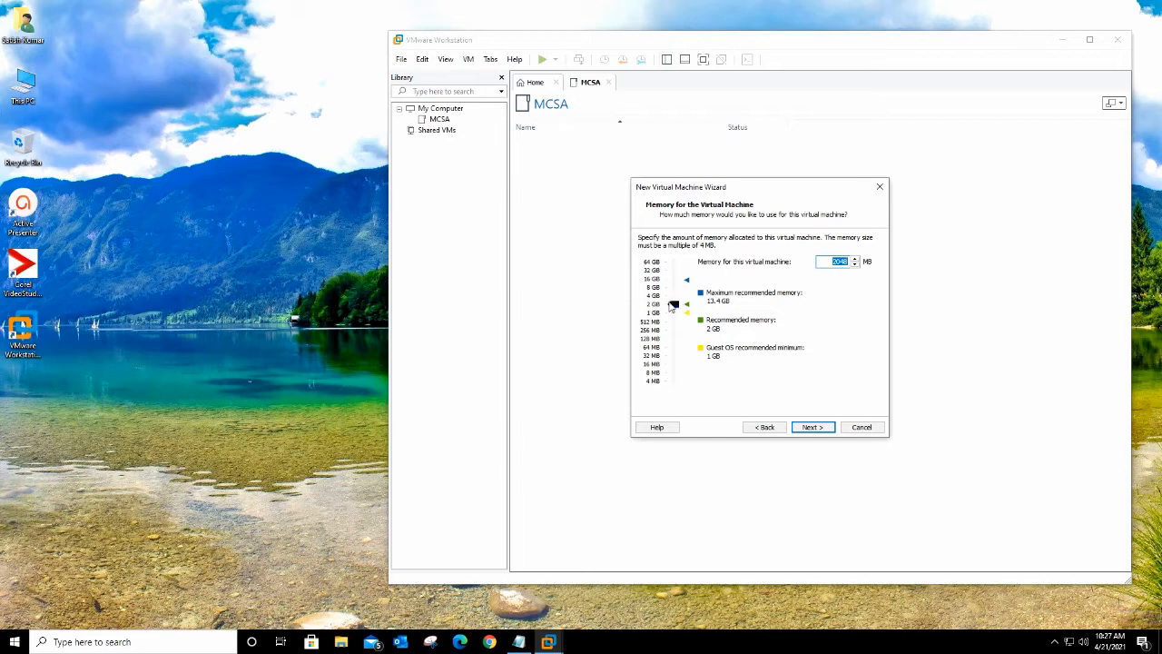
{"action": "left_click_drag", "start_coordinate": [674, 304], "coordinate": [675, 306]}
{"action": "left_click", "coordinate": [844, 262]}
{"action": "key", "text": "BackSpace"}
{"action": "type", "text": "6"}
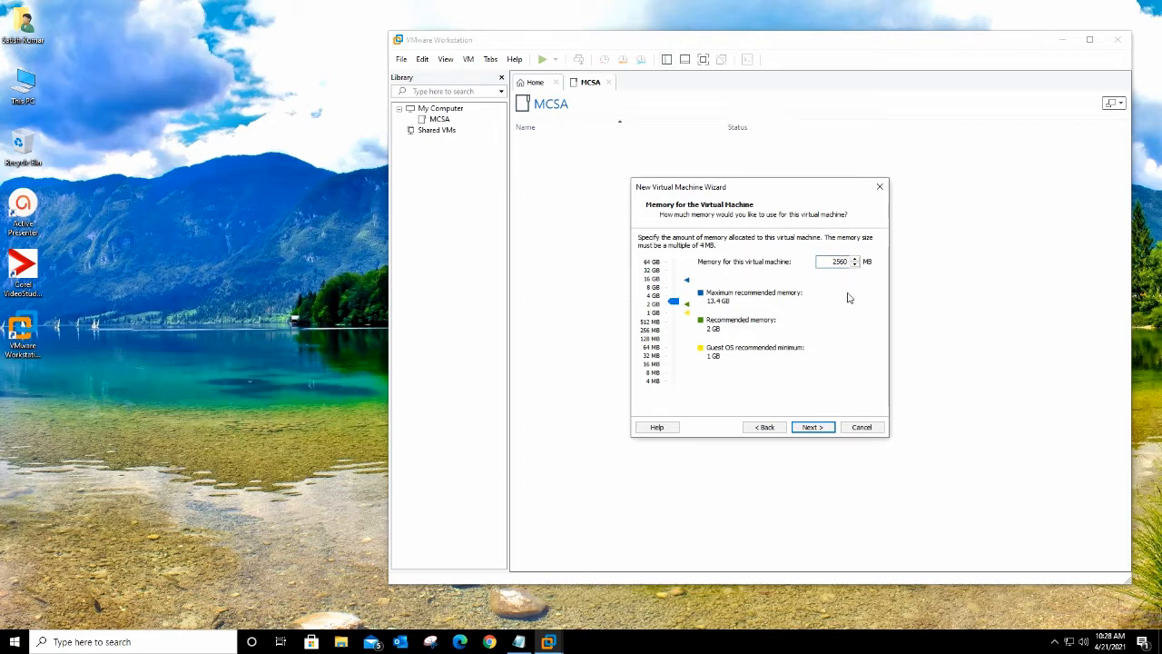
{"action": "left_click", "coordinate": [813, 430]}
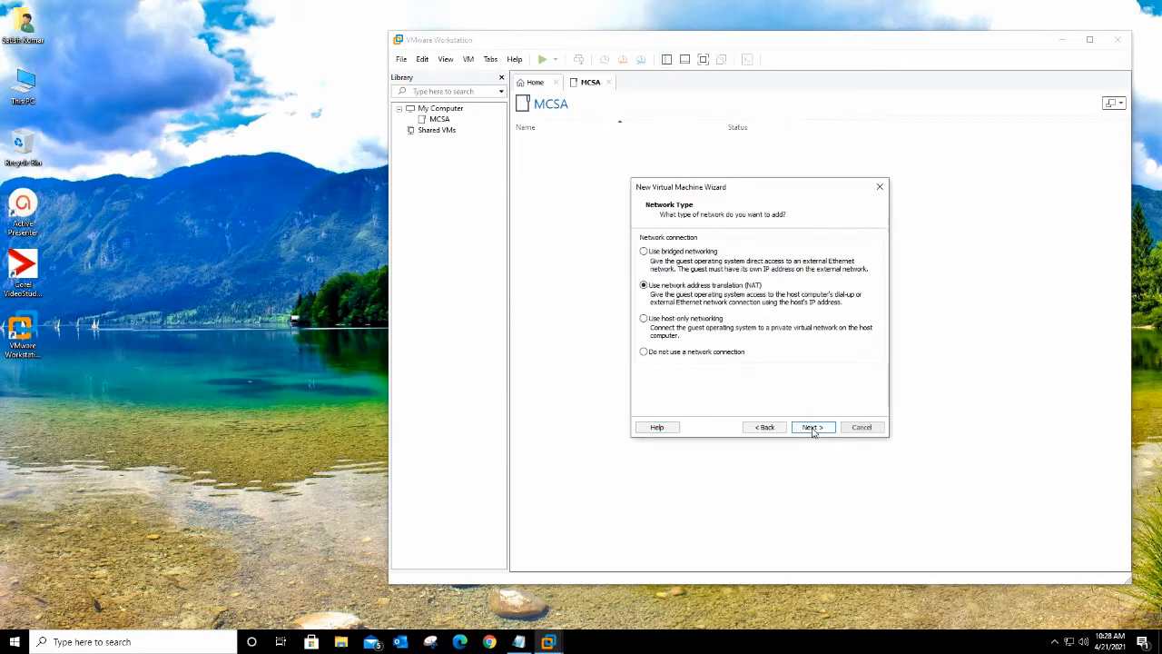
Step: Choose bridged networking and keep the recommended SCSI controller and disk type
{"action": "left_click", "coordinate": [643, 252]}
{"action": "left_click", "coordinate": [812, 427]}
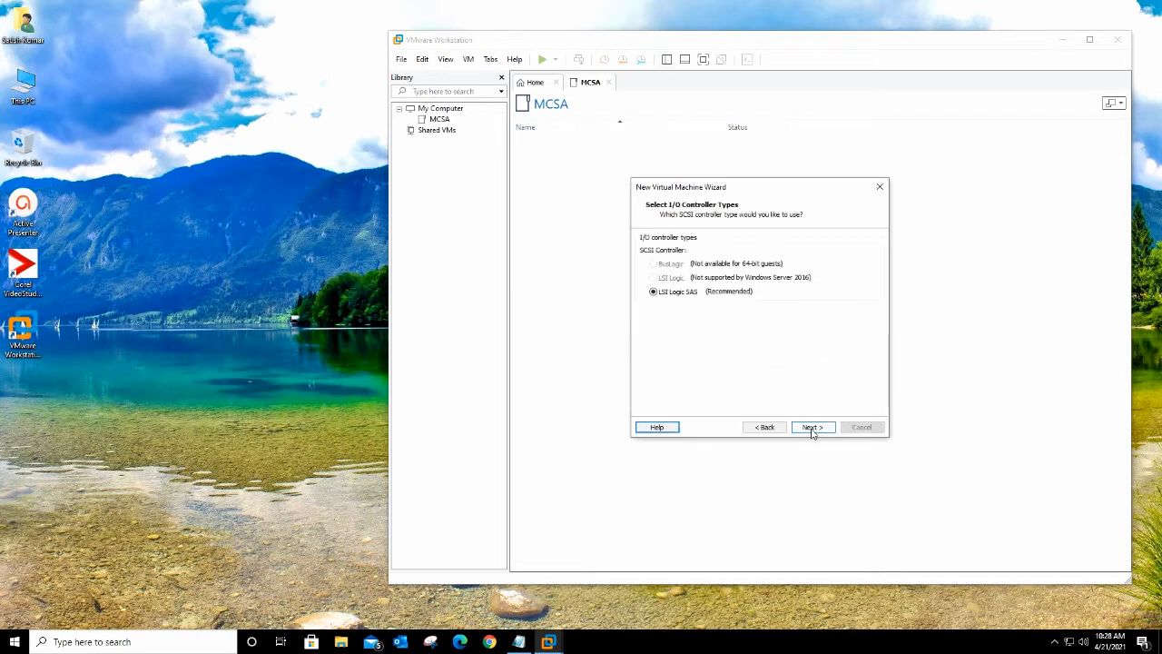
{"action": "left_click", "coordinate": [812, 427]}
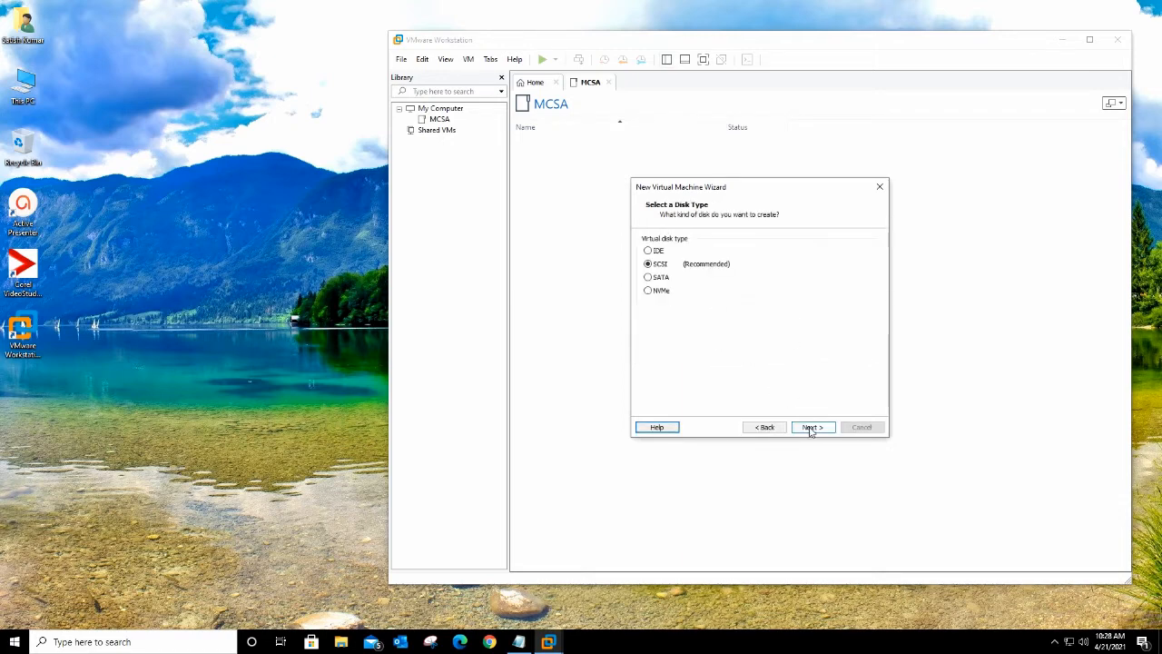
{"action": "left_click", "coordinate": [814, 428]}
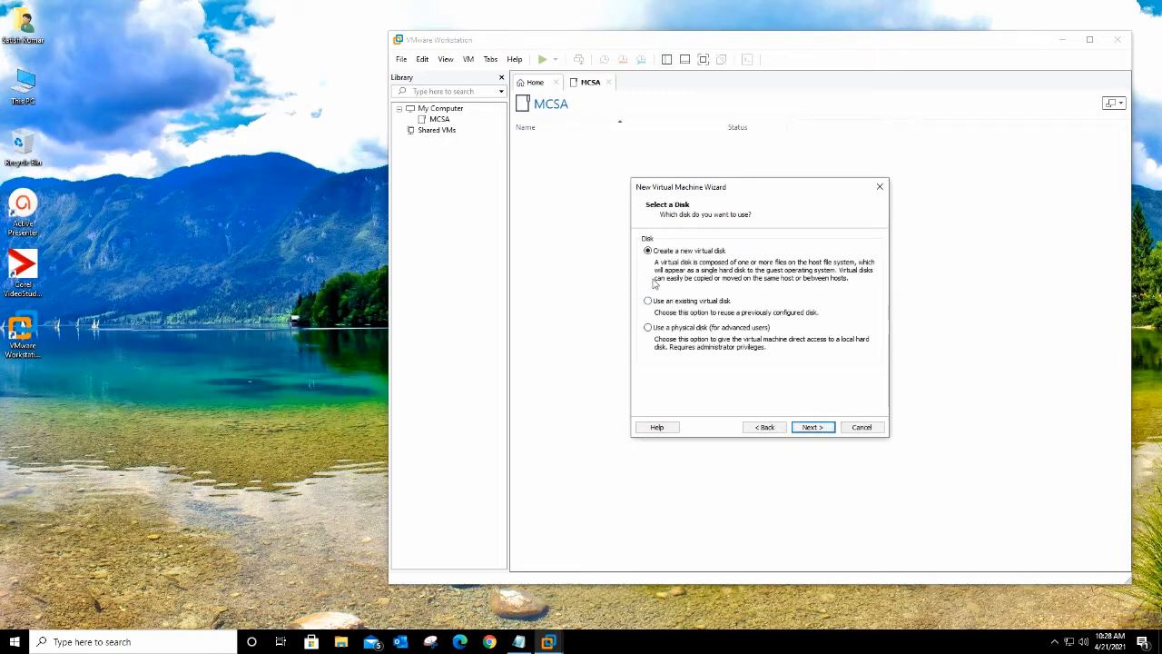
Step: Create a new 30 GB virtual disk stored as a single file with the default file name
{"action": "left_click", "coordinate": [821, 428]}
{"action": "left_click", "coordinate": [642, 325]}
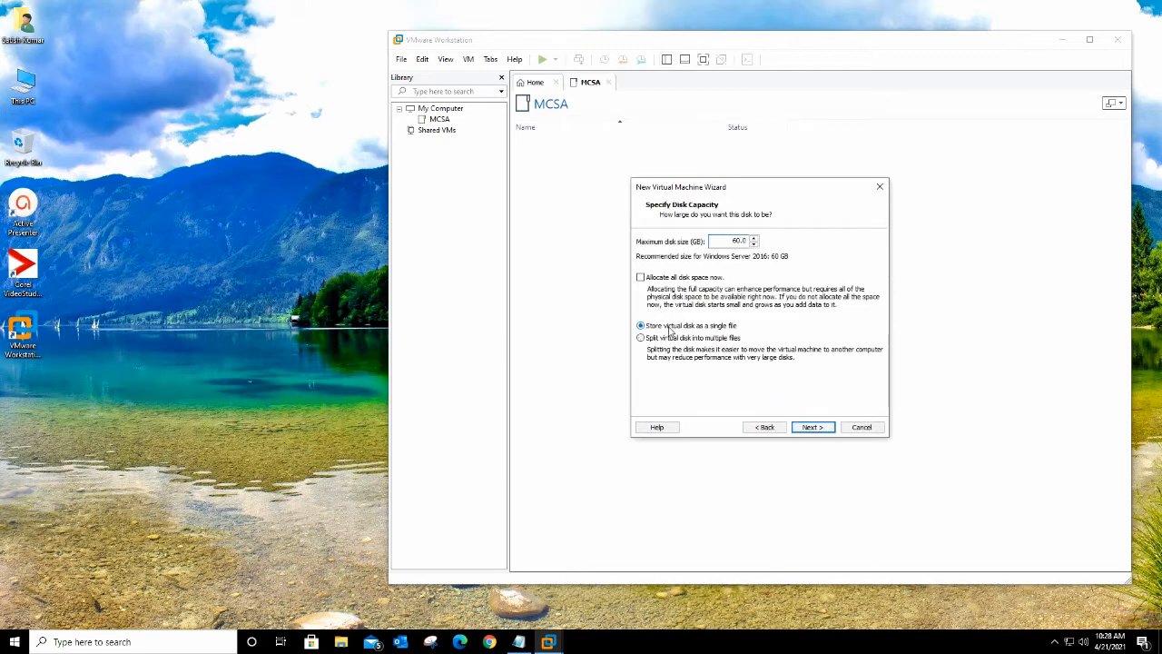
{"action": "left_click_drag", "start_coordinate": [732, 241], "coordinate": [737, 240]}
{"action": "left_click", "coordinate": [820, 431]}
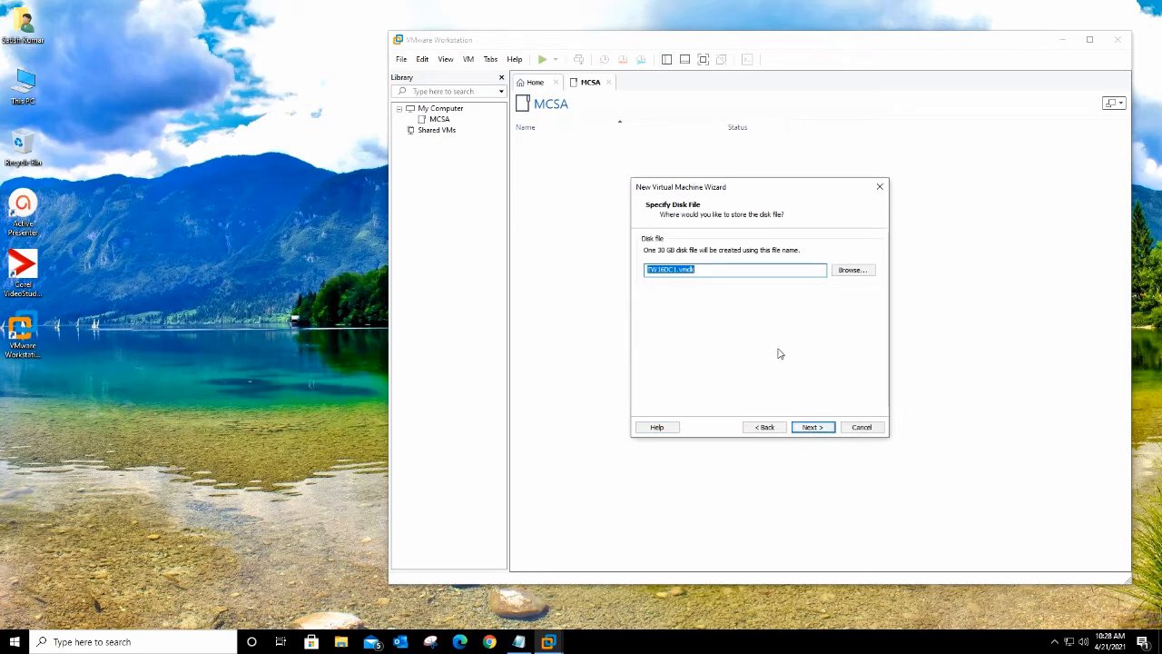
{"action": "left_click", "coordinate": [808, 427]}
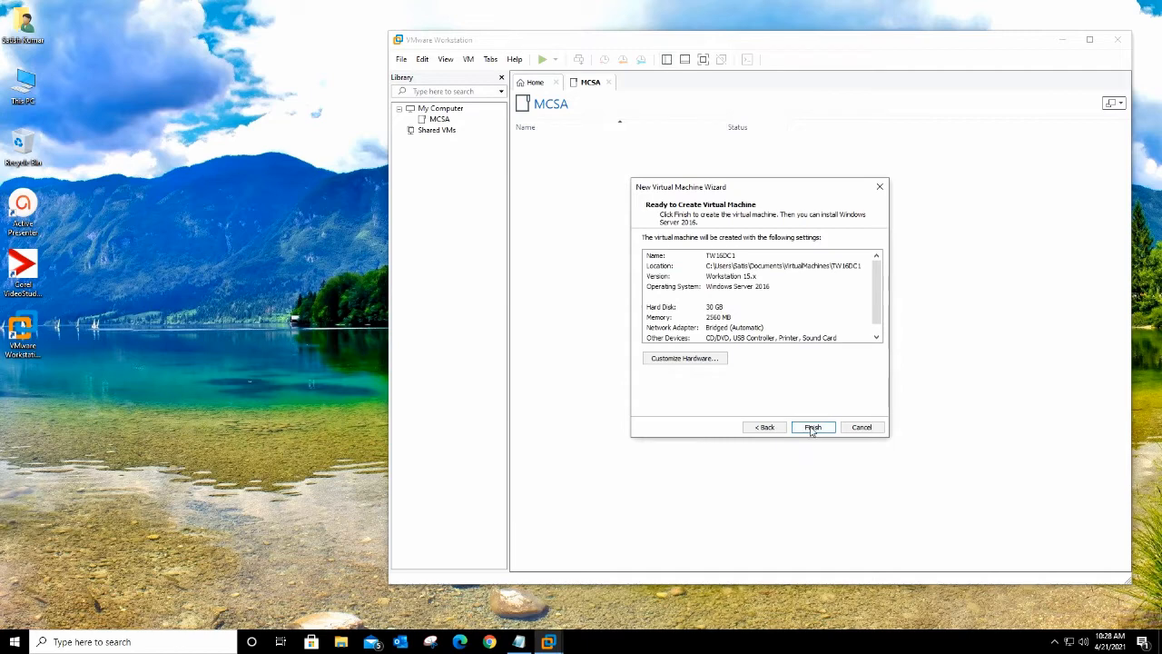
{"action": "left_click", "coordinate": [812, 428]}
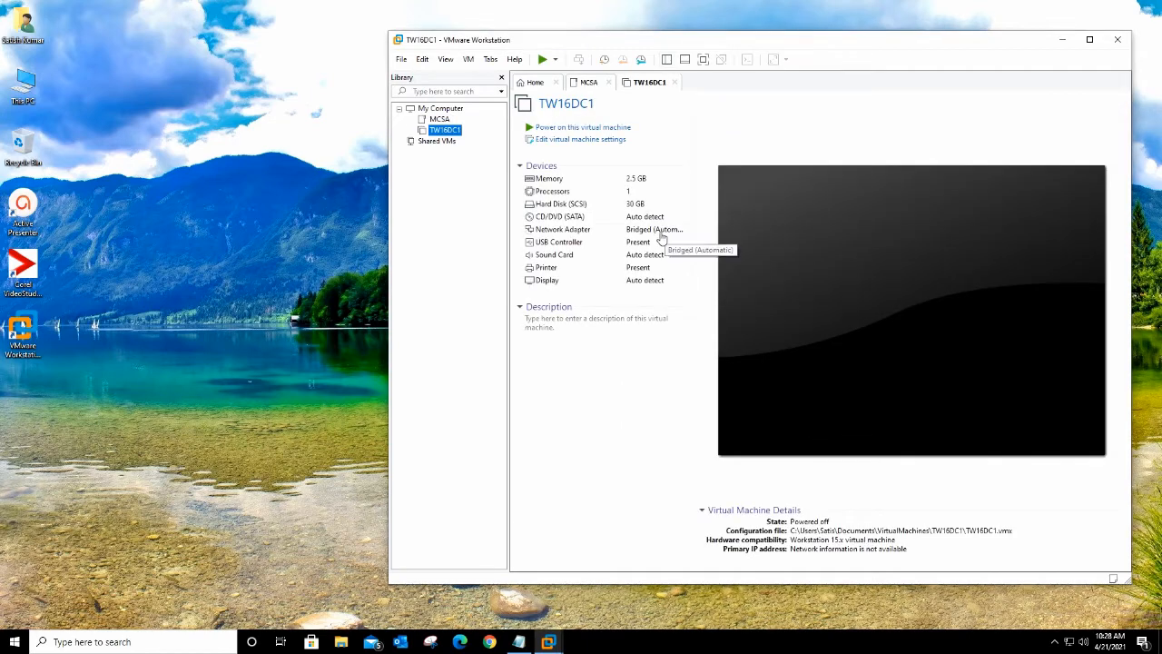
Step: Point TW16DC1's CD/DVD drive at the ISO in E:\Disc Images\Window Server 2016 and save the settings
{"action": "left_click", "coordinate": [565, 141]}
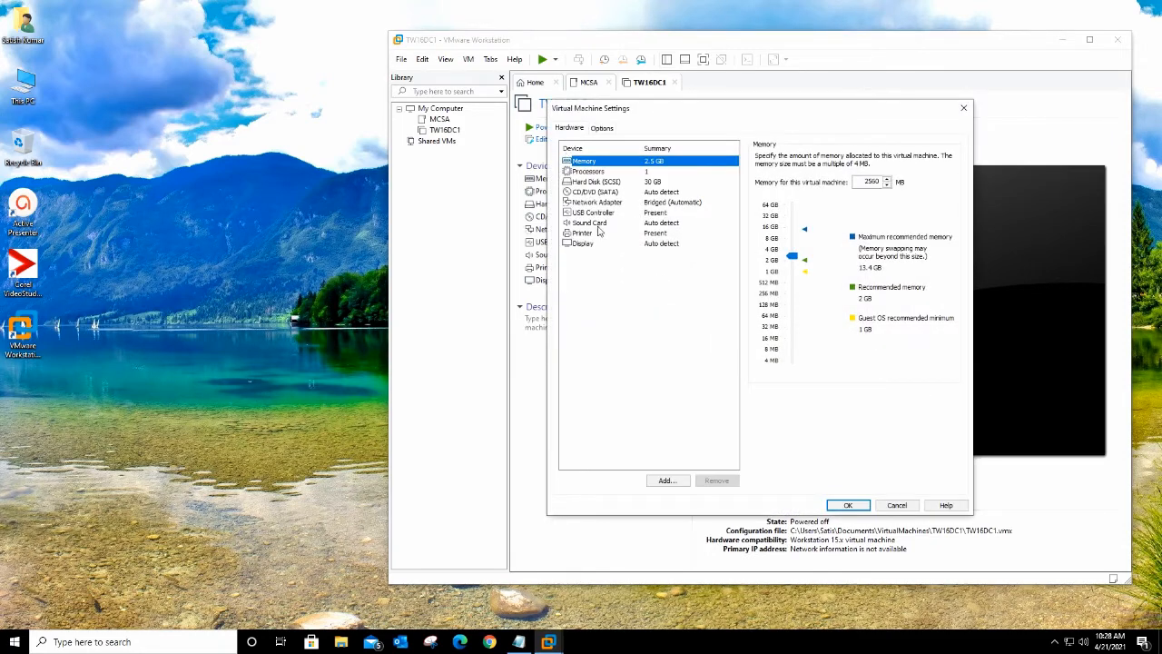
{"action": "left_click", "coordinate": [590, 193]}
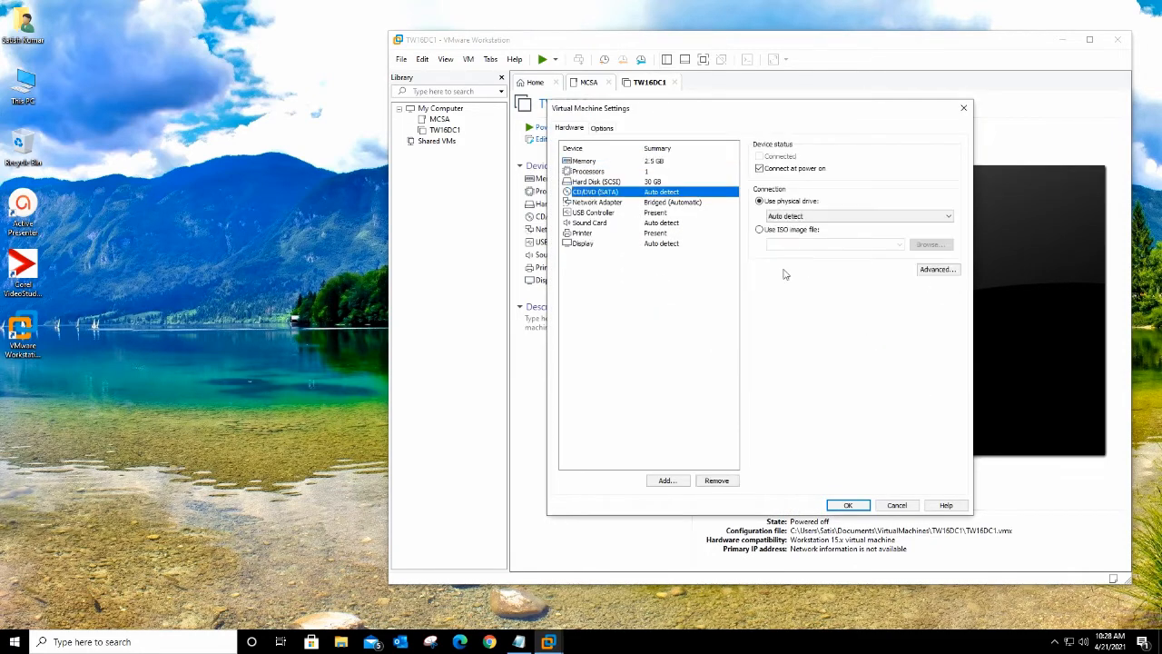
{"action": "left_click", "coordinate": [760, 229]}
{"action": "left_click", "coordinate": [930, 246]}
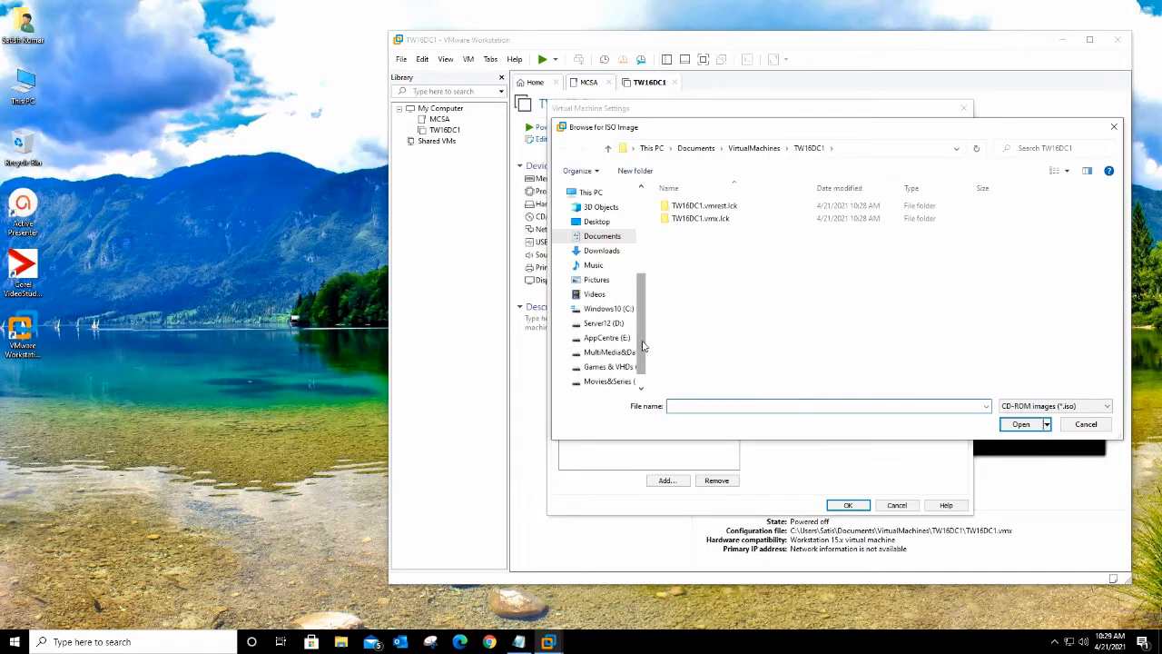
{"action": "left_click_drag", "start_coordinate": [642, 345], "coordinate": [640, 363]}
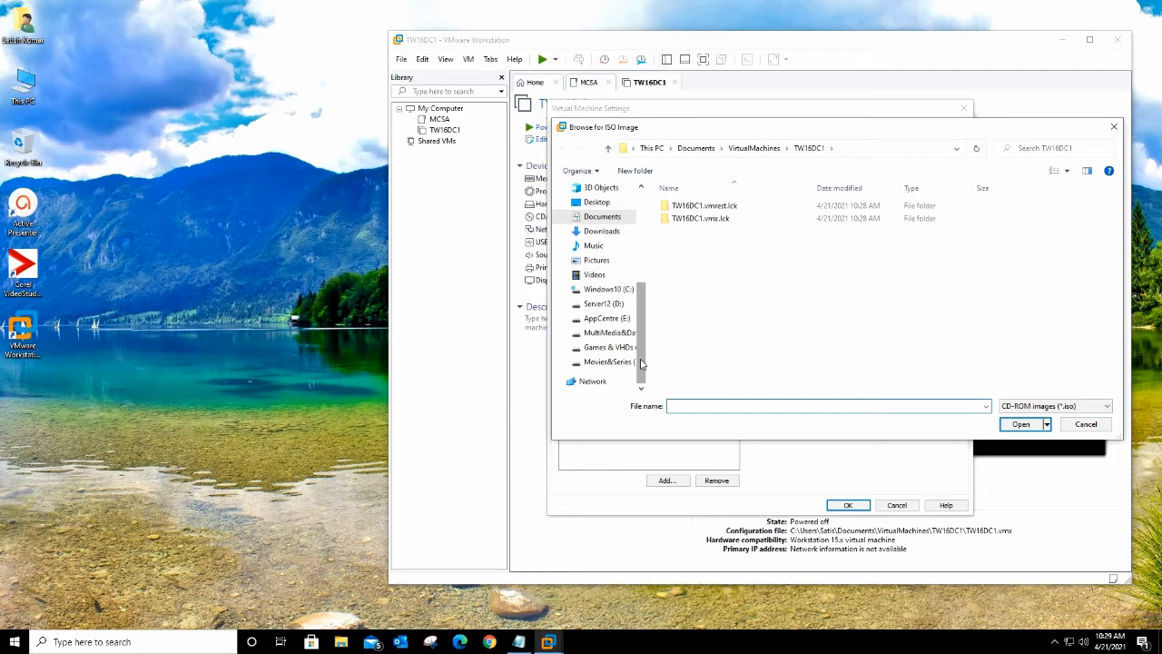
{"action": "left_click", "coordinate": [606, 319]}
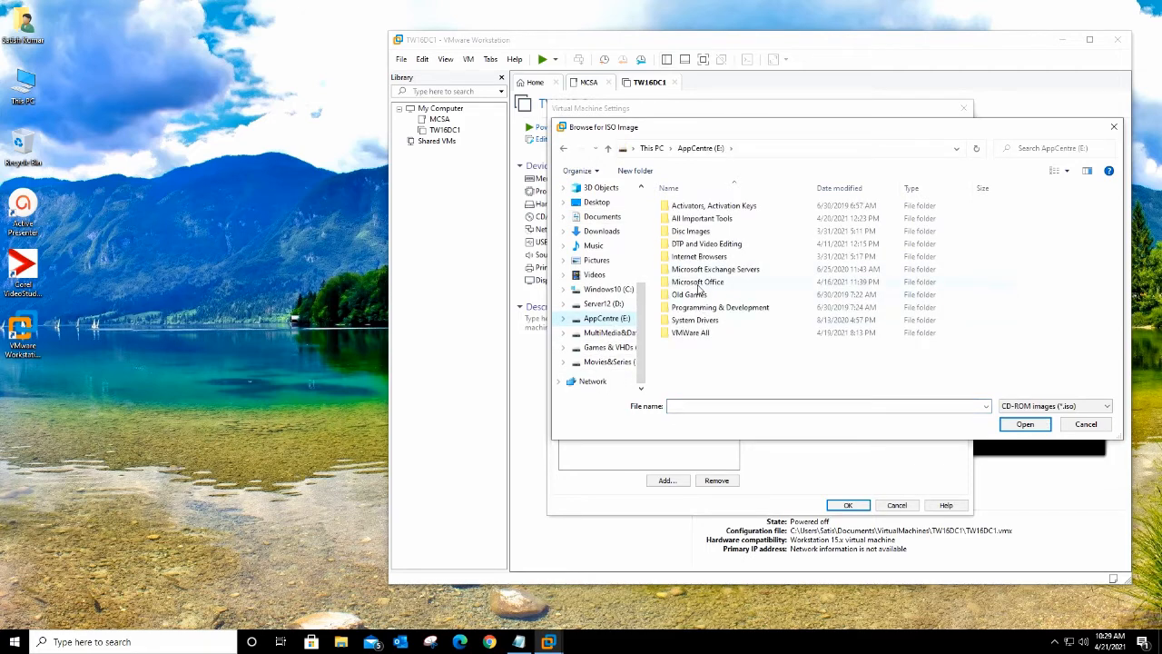
{"action": "double_click", "coordinate": [700, 232]}
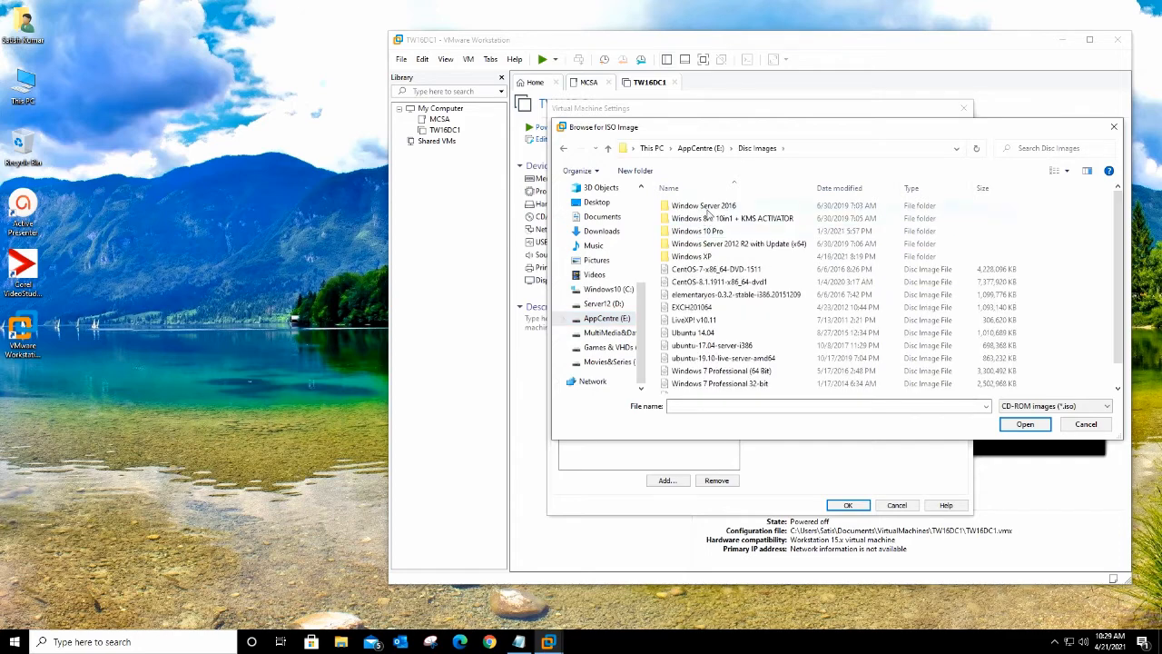
{"action": "double_click", "coordinate": [708, 208]}
{"action": "left_click", "coordinate": [706, 210]}
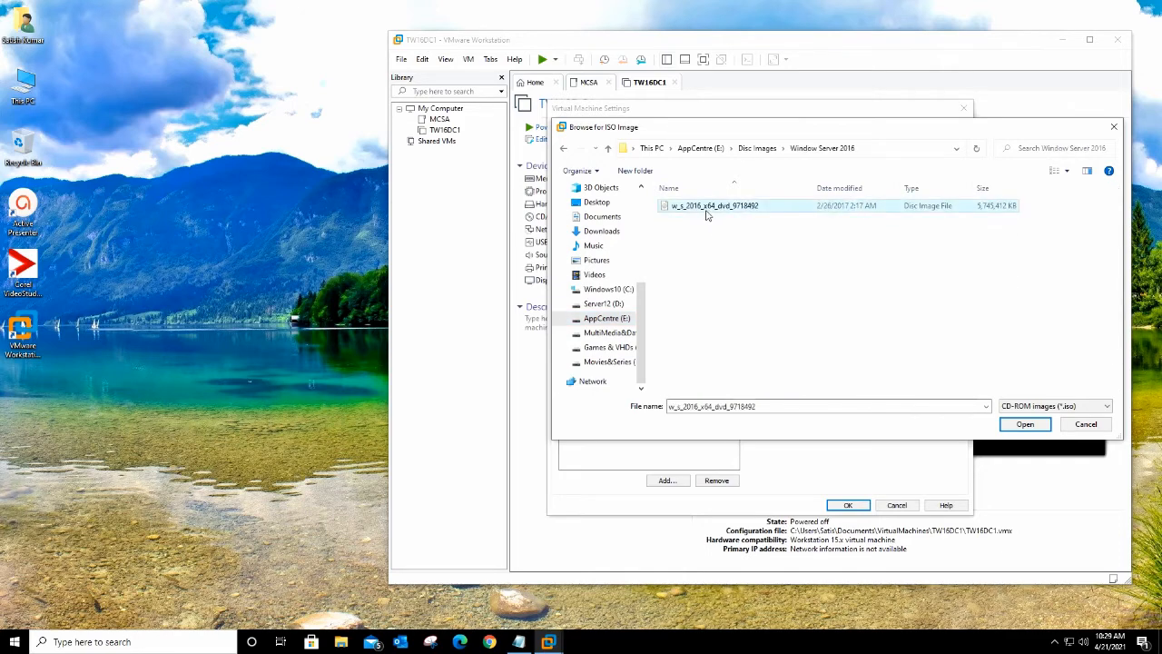
{"action": "left_click", "coordinate": [1007, 424]}
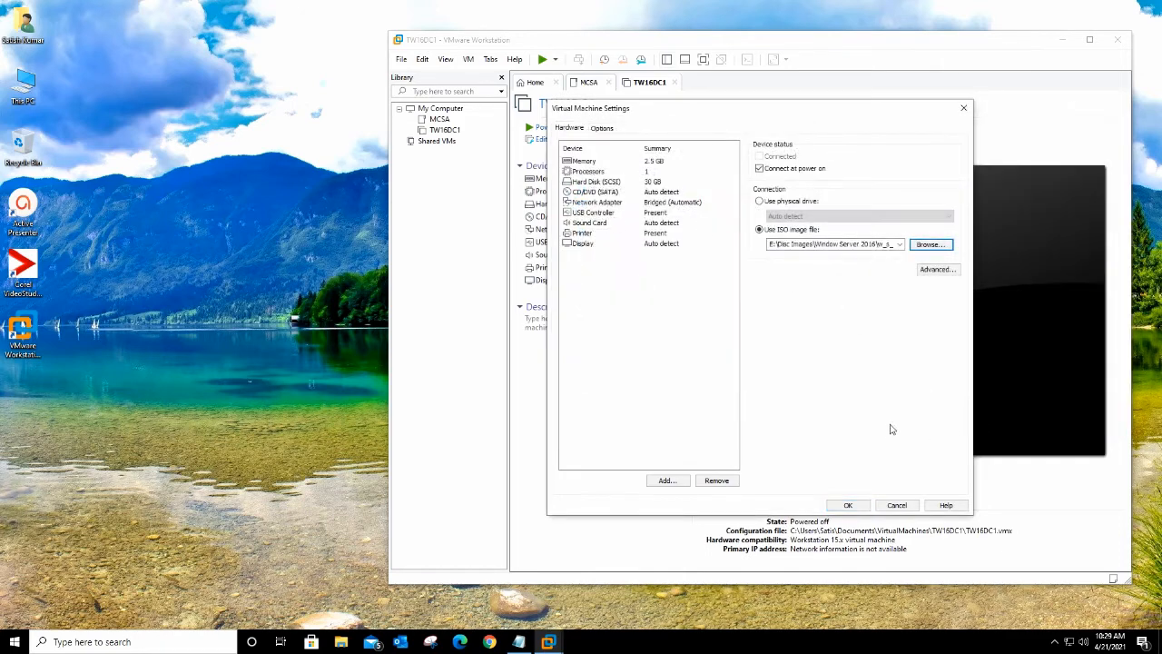
{"action": "left_click", "coordinate": [846, 506]}
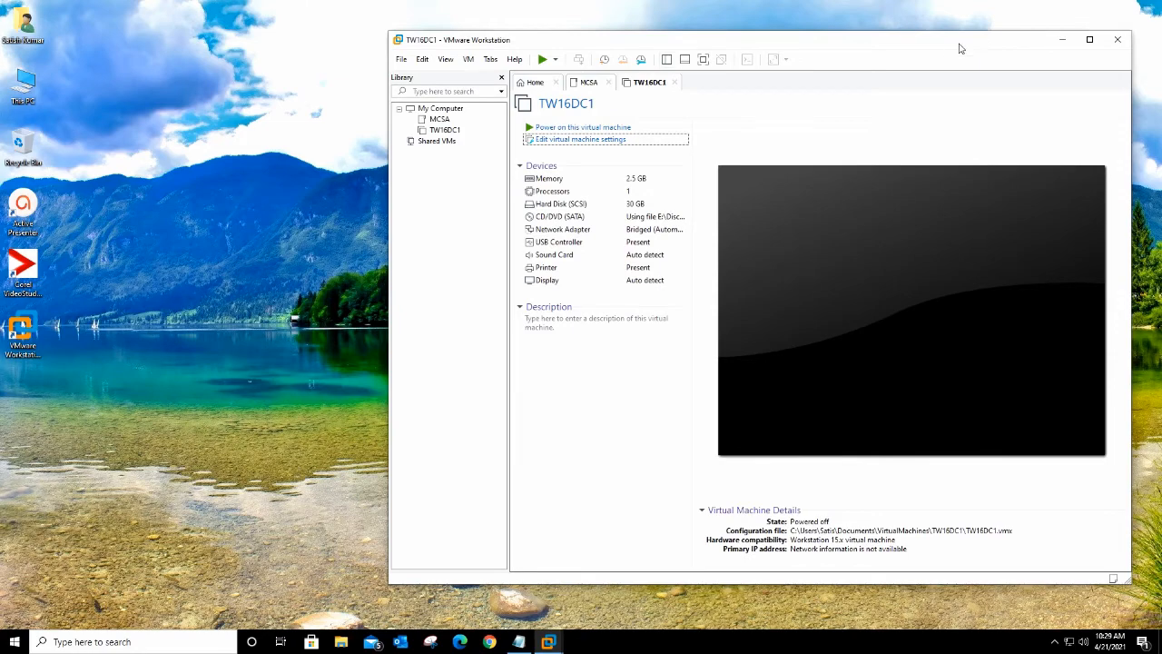
{"action": "left_click_drag", "start_coordinate": [960, 48], "coordinate": [816, 42]}
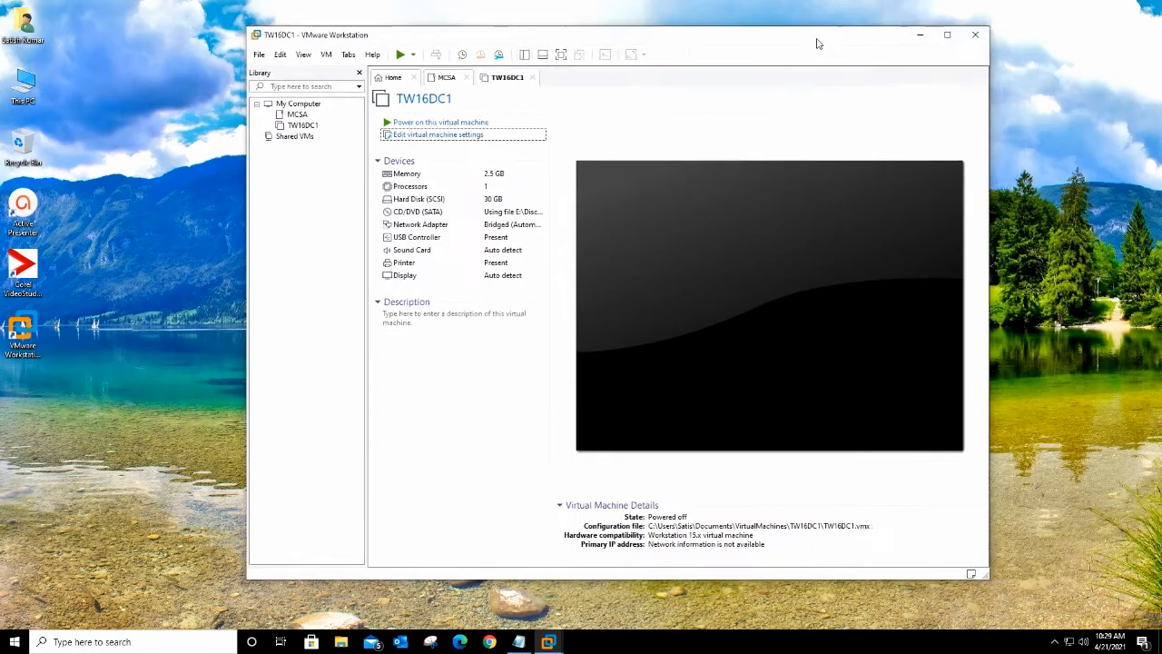
Step: Power on TW16DC1 with the VMware window maximized
{"action": "left_click", "coordinate": [439, 122]}
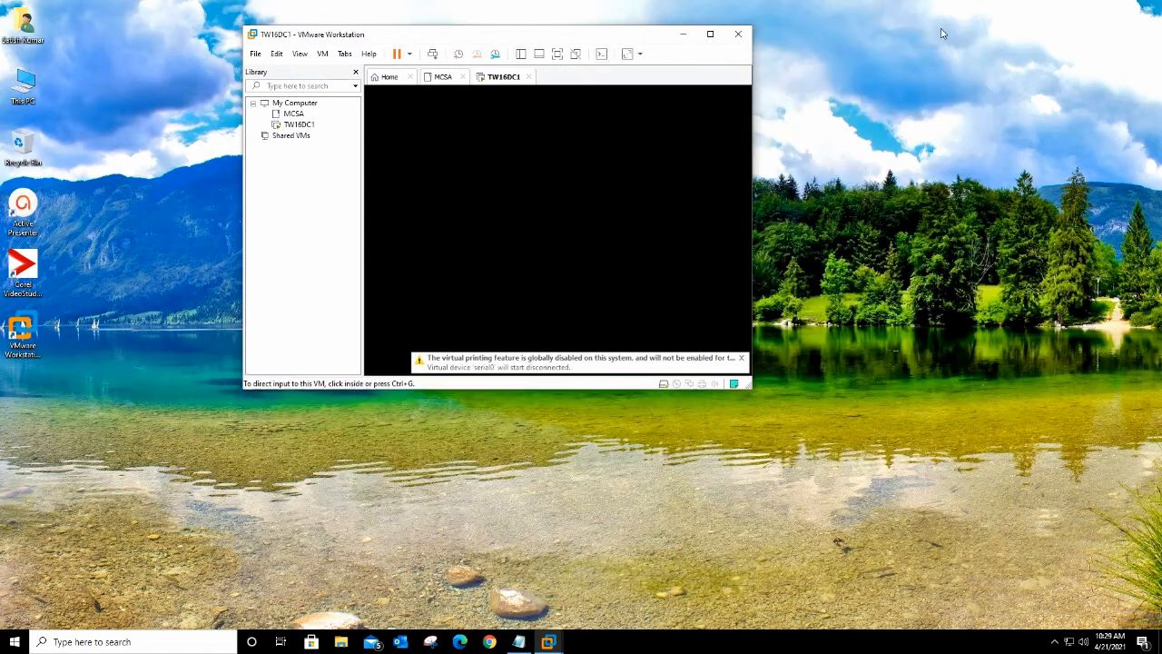
{"action": "left_click", "coordinate": [709, 34]}
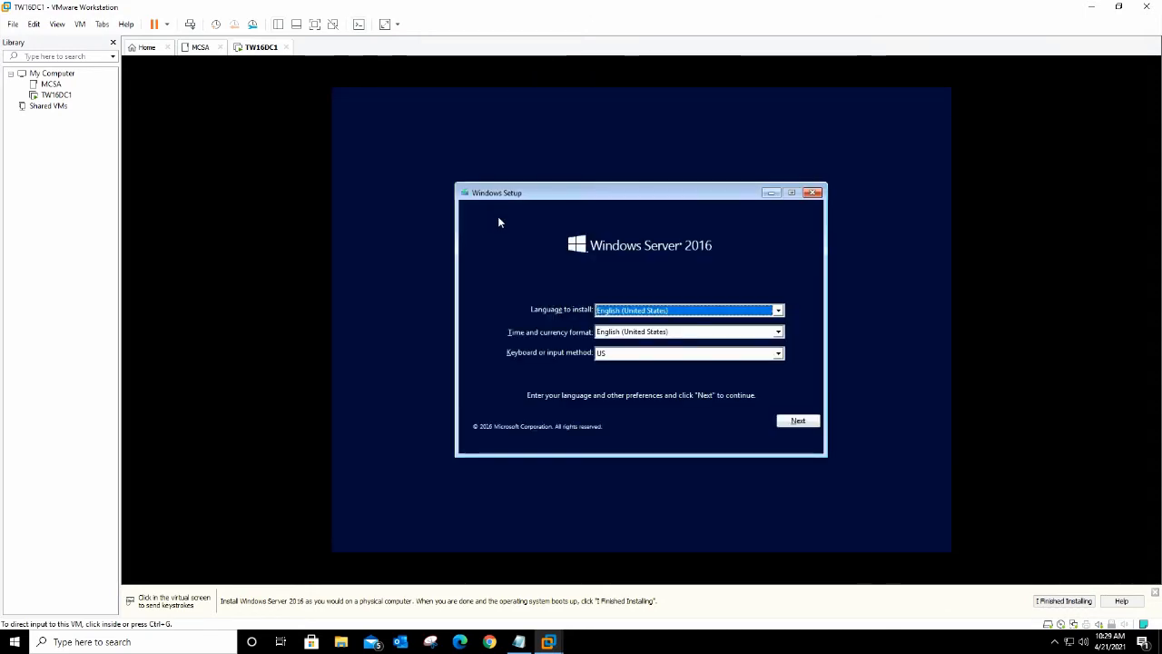
{"action": "left_click", "coordinate": [687, 337]}
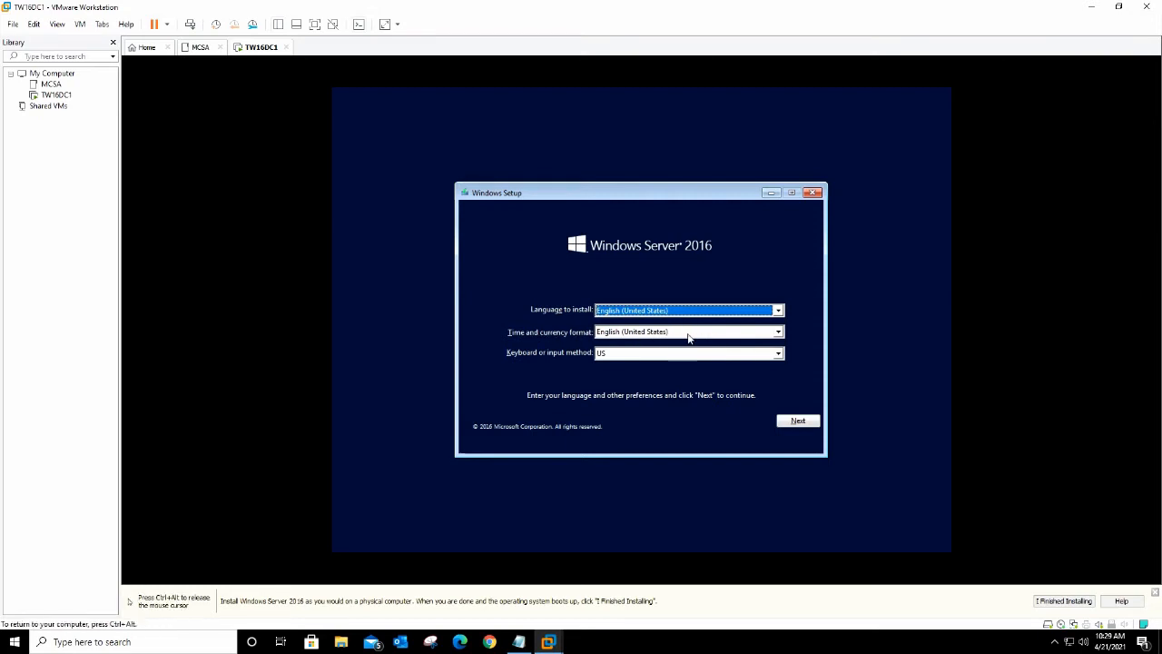
Step: Set the time and currency format to English (India) in Windows Setup and continue
{"action": "left_click", "coordinate": [778, 332]}
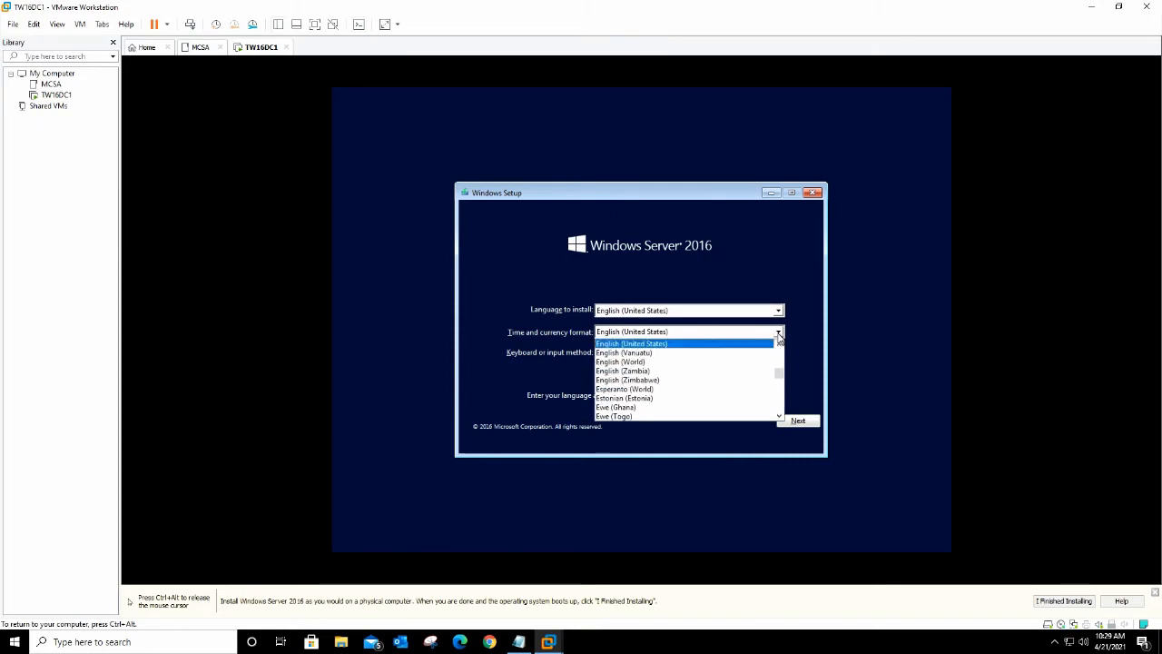
{"action": "key", "text": "Up"}
{"action": "key", "text": "Up"}
{"action": "key", "text": "Up"}
{"action": "key", "text": "Up"}
{"action": "key", "text": "Up"}
{"action": "key", "text": "Up"}
{"action": "key", "text": "Up"}
{"action": "key", "text": "Up"}
{"action": "key", "text": "Up"}
{"action": "key", "text": "Up"}
{"action": "key", "text": "Up"}
{"action": "key", "text": "Up"}
{"action": "key", "text": "Up"}
{"action": "key", "text": "Up"}
{"action": "key", "text": "Up"}
{"action": "key", "text": "Up"}
{"action": "key", "text": "Up"}
{"action": "key", "text": "Up"}
{"action": "key", "text": "Up"}
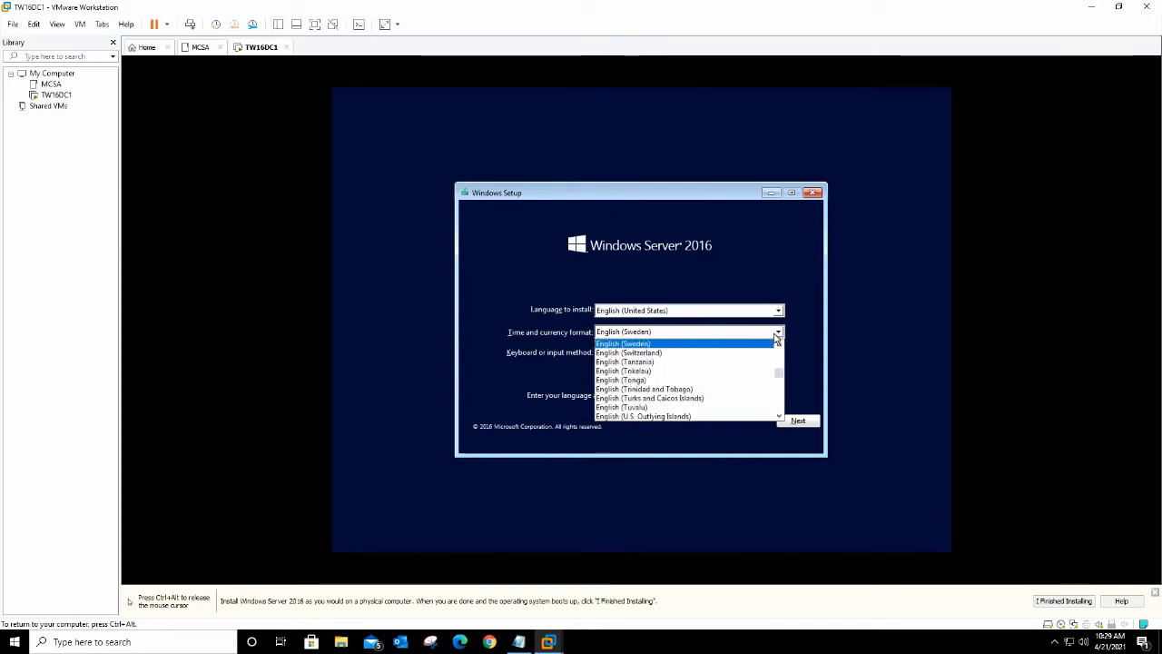
{"action": "key", "text": "Up"}
{"action": "key", "text": "Up"}
{"action": "key", "text": "Up"}
{"action": "key", "text": "Up"}
{"action": "key", "text": "Up"}
{"action": "key", "text": "Up"}
{"action": "key", "text": "Up"}
{"action": "key", "text": "Up"}
{"action": "key", "text": "Up"}
{"action": "key", "text": "Up"}
{"action": "key", "text": "Up"}
{"action": "key", "text": "Up"}
{"action": "key", "text": "Up"}
{"action": "key", "text": "Up"}
{"action": "key", "text": "Up"}
{"action": "key", "text": "Up"}
{"action": "key", "text": "Up"}
{"action": "key", "text": "Up"}
{"action": "key", "text": "Up"}
{"action": "key", "text": "Up"}
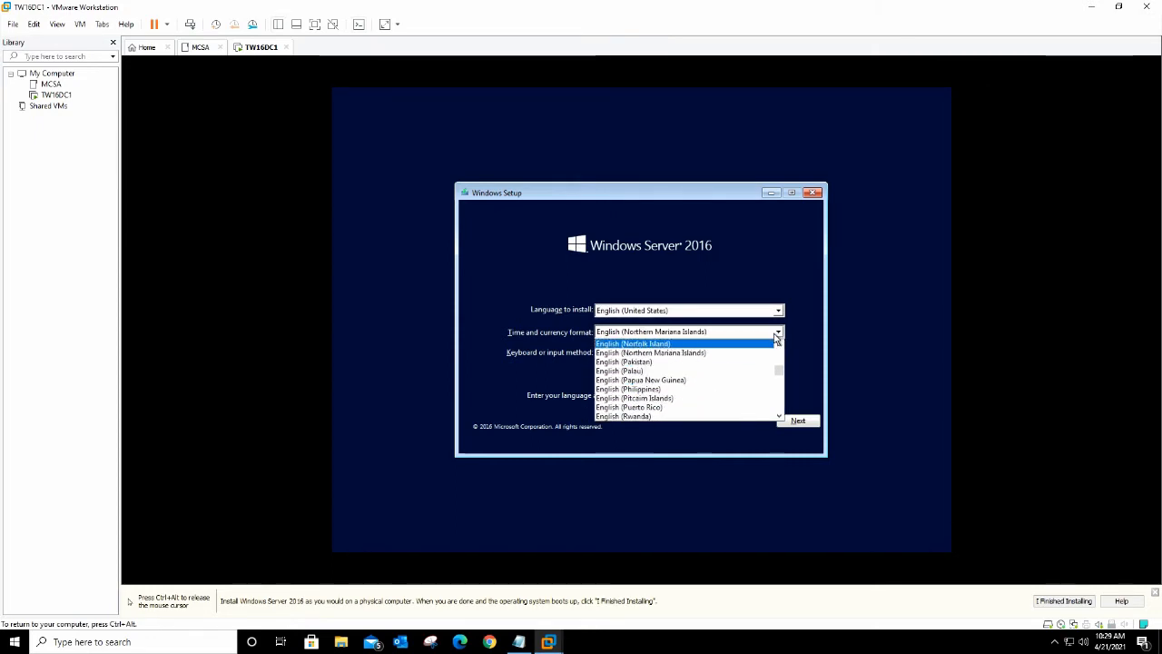
{"action": "key", "text": "Up"}
{"action": "key", "text": "Up"}
{"action": "key", "text": "Up"}
{"action": "key", "text": "Up"}
{"action": "key", "text": "Up"}
{"action": "key", "text": "Up"}
{"action": "key", "text": "Up"}
{"action": "key", "text": "Up"}
{"action": "key", "text": "Up"}
{"action": "key", "text": "Up"}
{"action": "key", "text": "Up"}
{"action": "key", "text": "Up"}
{"action": "key", "text": "Up"}
{"action": "key", "text": "Up"}
{"action": "key", "text": "Up"}
{"action": "key", "text": "Up"}
{"action": "key", "text": "Up"}
{"action": "key", "text": "Up"}
{"action": "key", "text": "Up"}
{"action": "key", "text": "Up"}
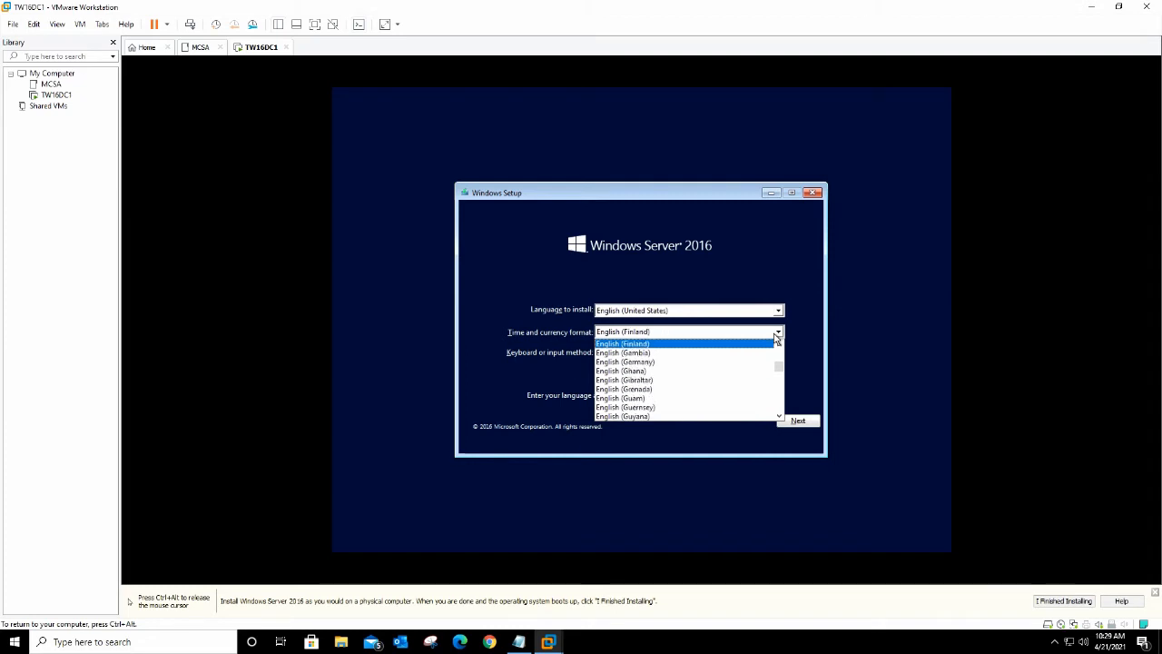
{"action": "key", "text": "Down"}
{"action": "key", "text": "Down"}
{"action": "key", "text": "Down"}
{"action": "key", "text": "Down"}
{"action": "key", "text": "Down"}
{"action": "key", "text": "Down"}
{"action": "key", "text": "Down"}
{"action": "key", "text": "Down"}
{"action": "key", "text": "Down"}
{"action": "key", "text": "Down"}
{"action": "key", "text": "Down"}
{"action": "key", "text": "Down"}
{"action": "key", "text": "Down"}
{"action": "key", "text": "Down"}
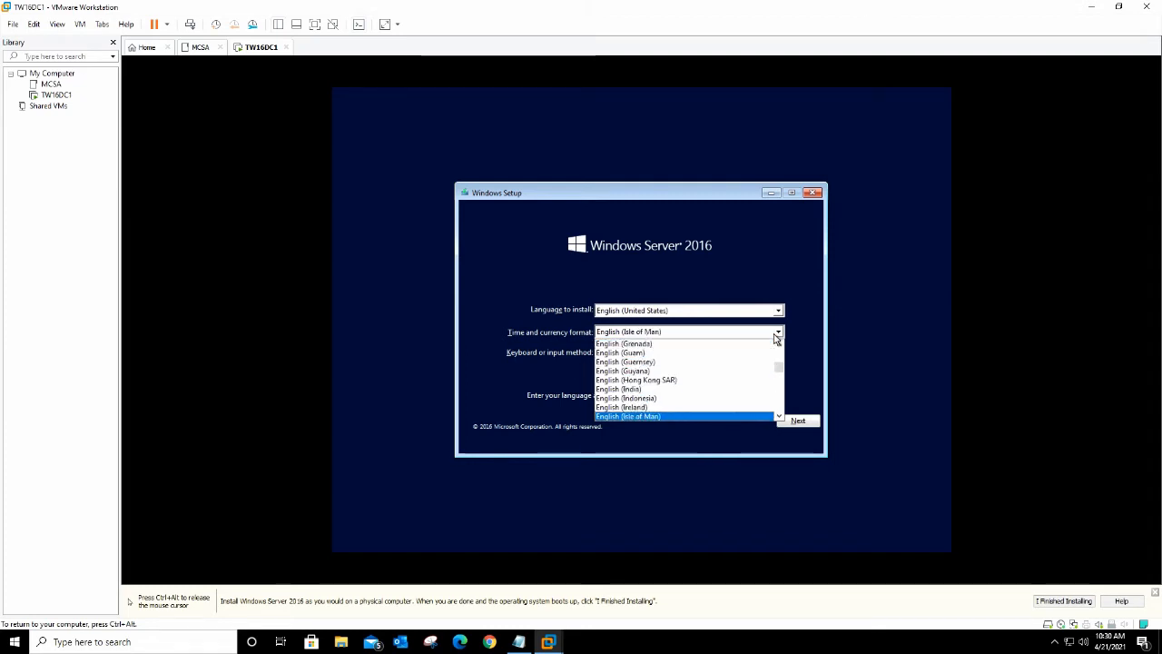
{"action": "left_click", "coordinate": [633, 379]}
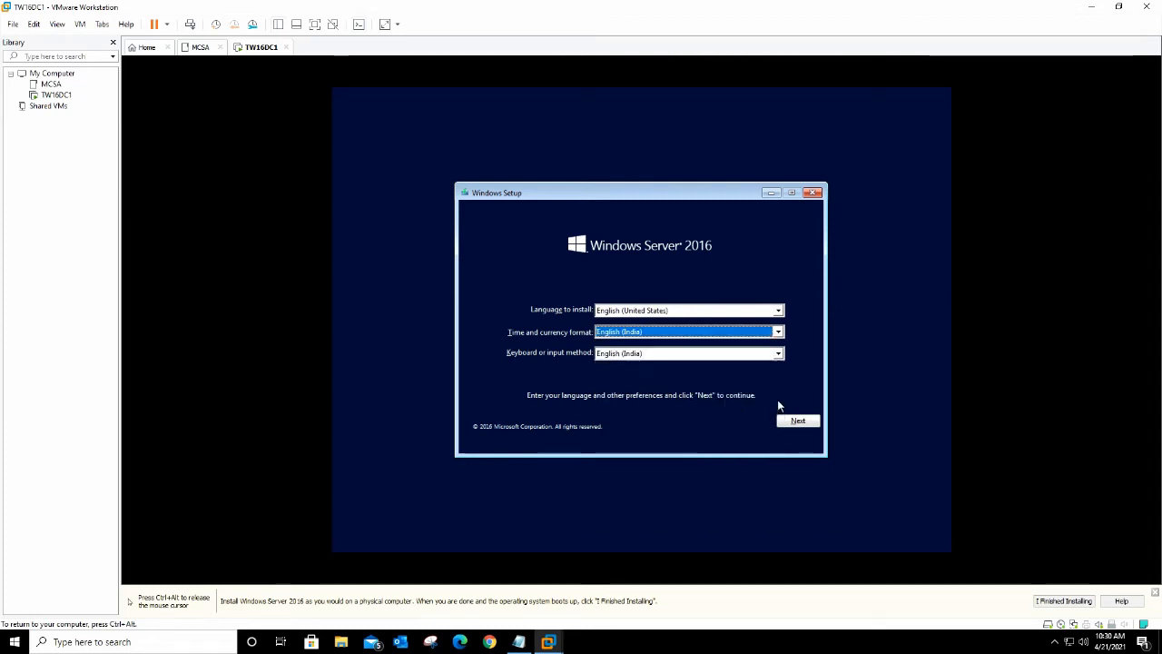
{"action": "left_click", "coordinate": [800, 422]}
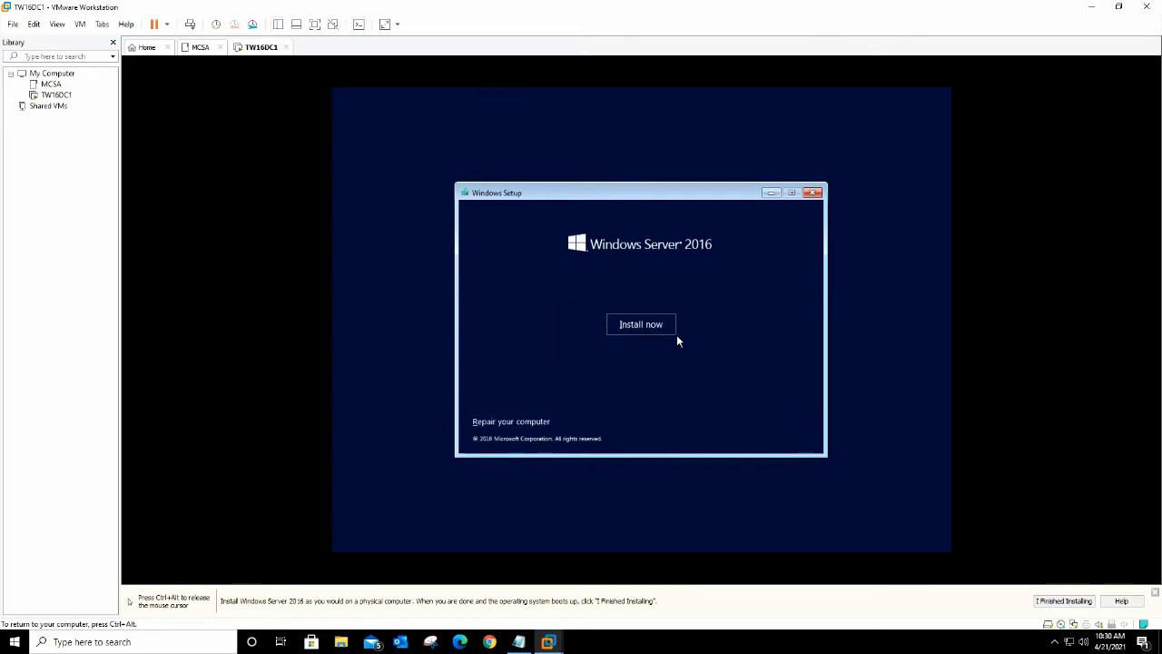
Step: Start Install now without a product key, pick Standard (Desktop Experience), and accept the licence terms
{"action": "left_click", "coordinate": [635, 325]}
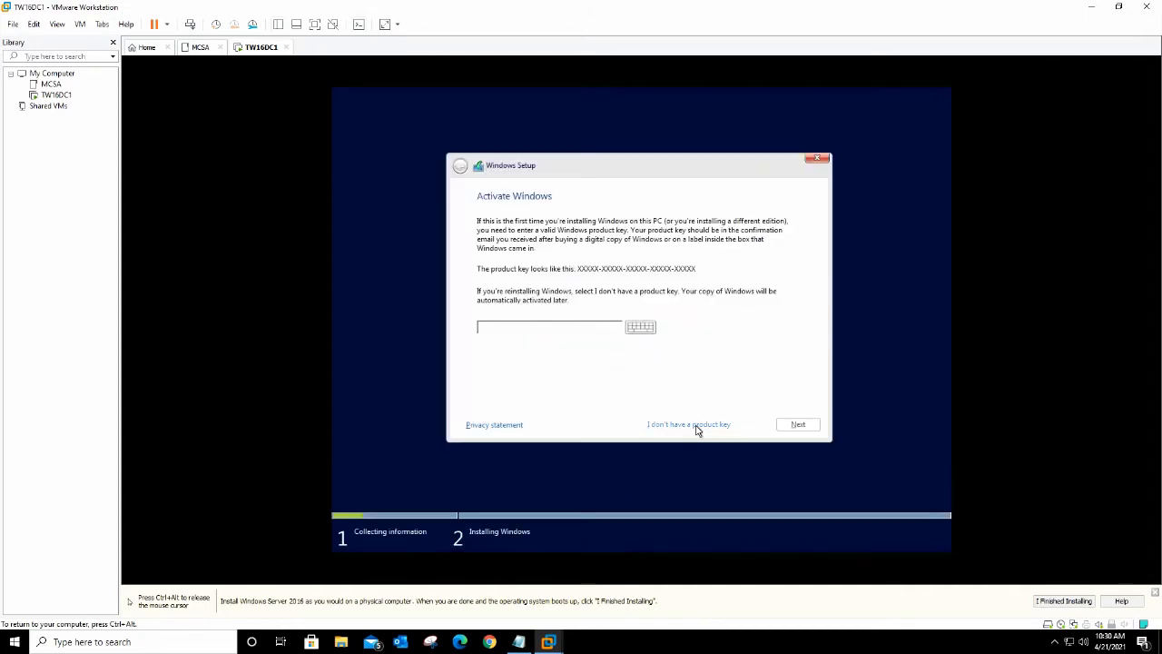
{"action": "left_click", "coordinate": [696, 426]}
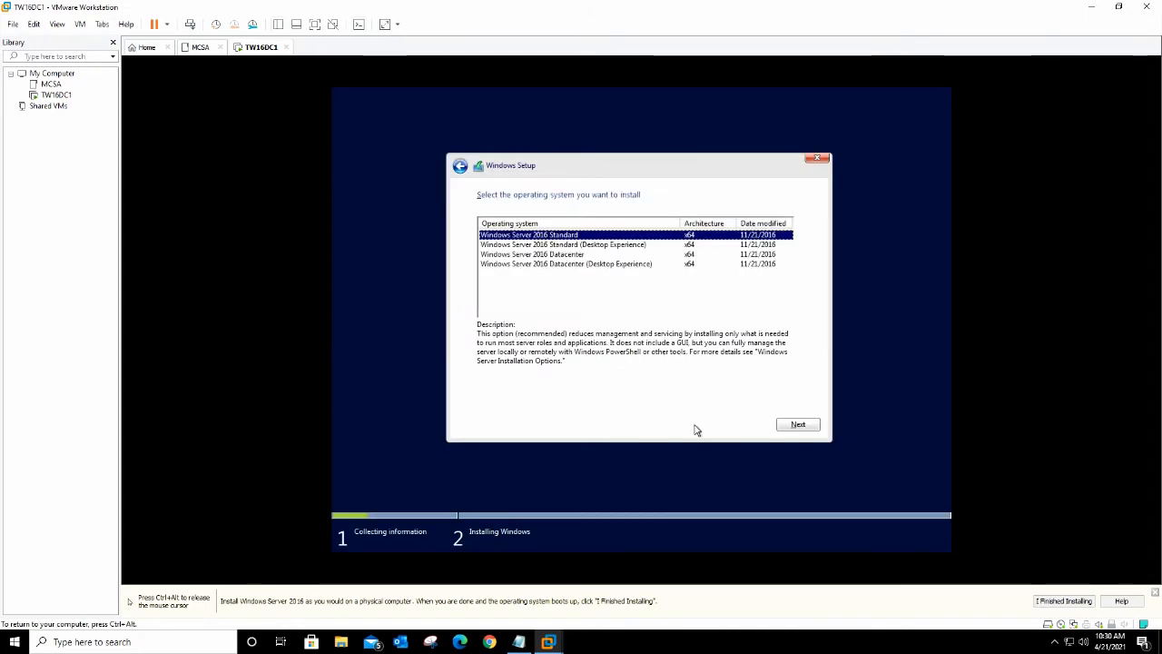
{"action": "left_click", "coordinate": [566, 245]}
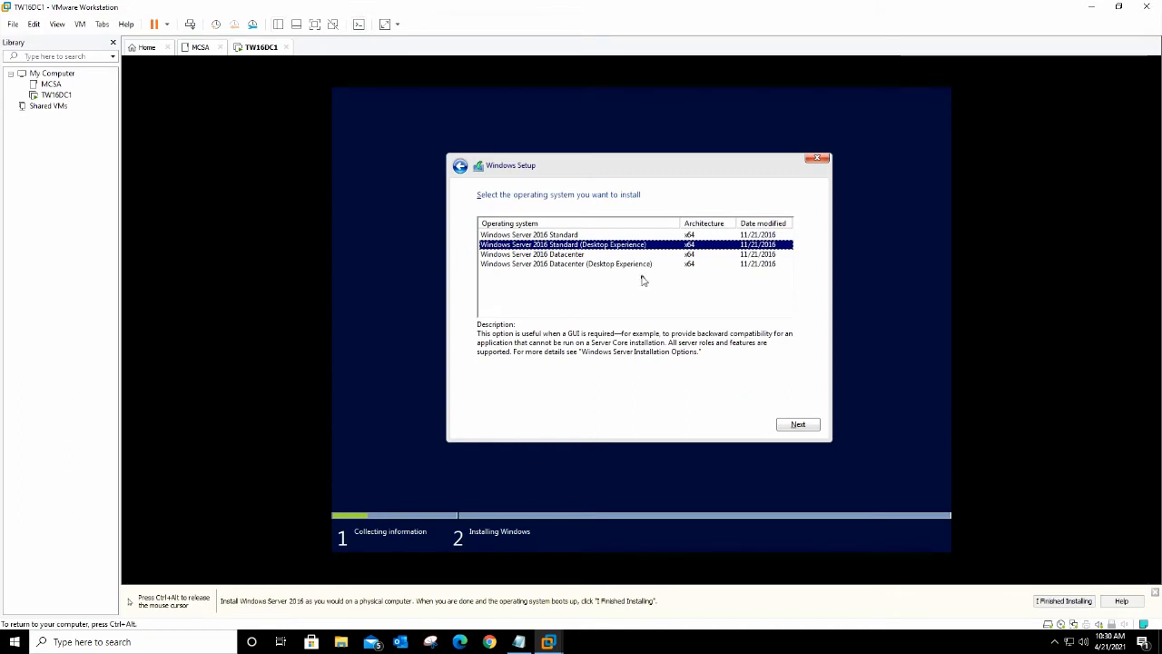
{"action": "left_click", "coordinate": [794, 427]}
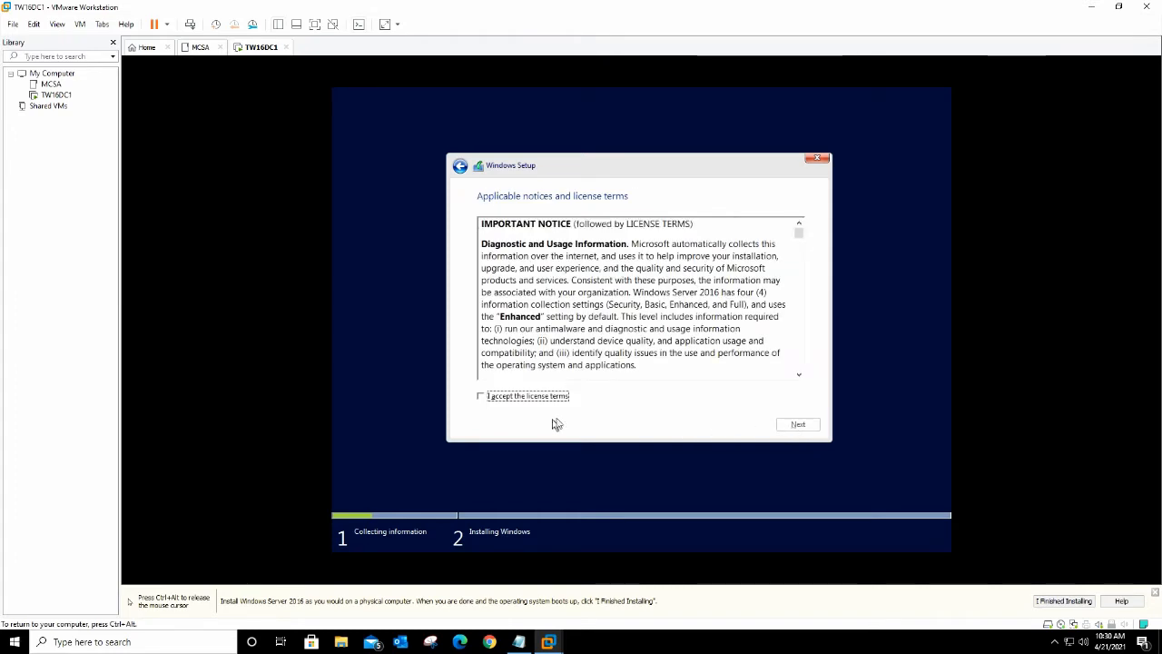
{"action": "left_click", "coordinate": [545, 399]}
{"action": "left_click", "coordinate": [797, 427]}
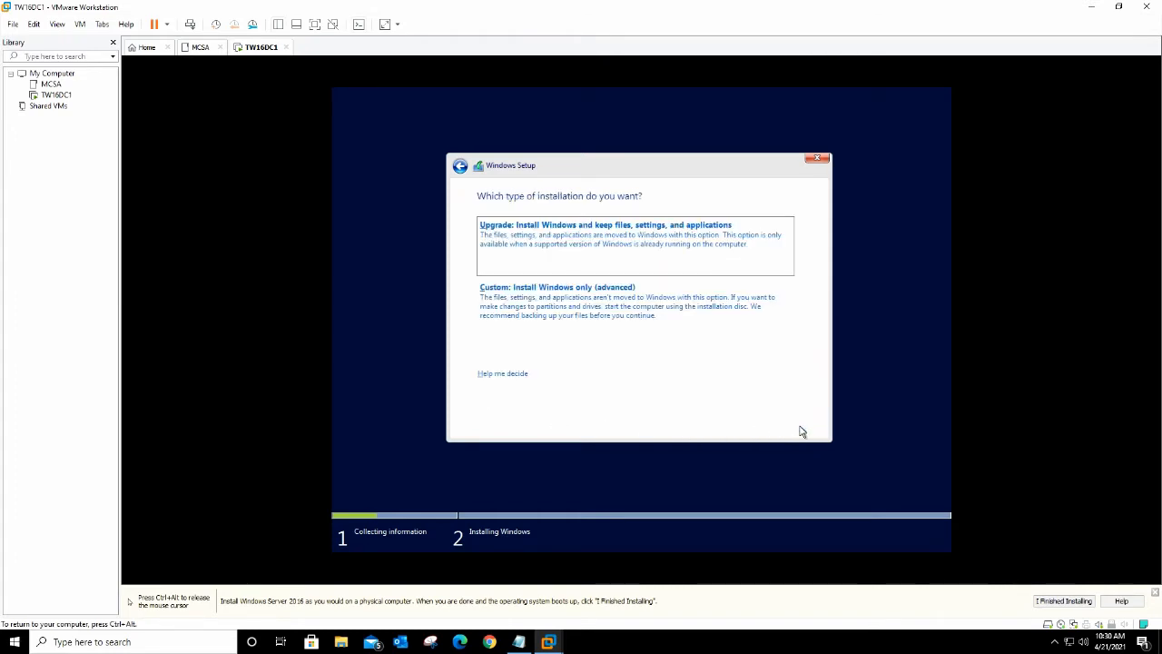
Step: Do a custom install: create a 30720 MB partition and install Windows onto Drive 0 Partition 2
{"action": "left_click", "coordinate": [571, 306]}
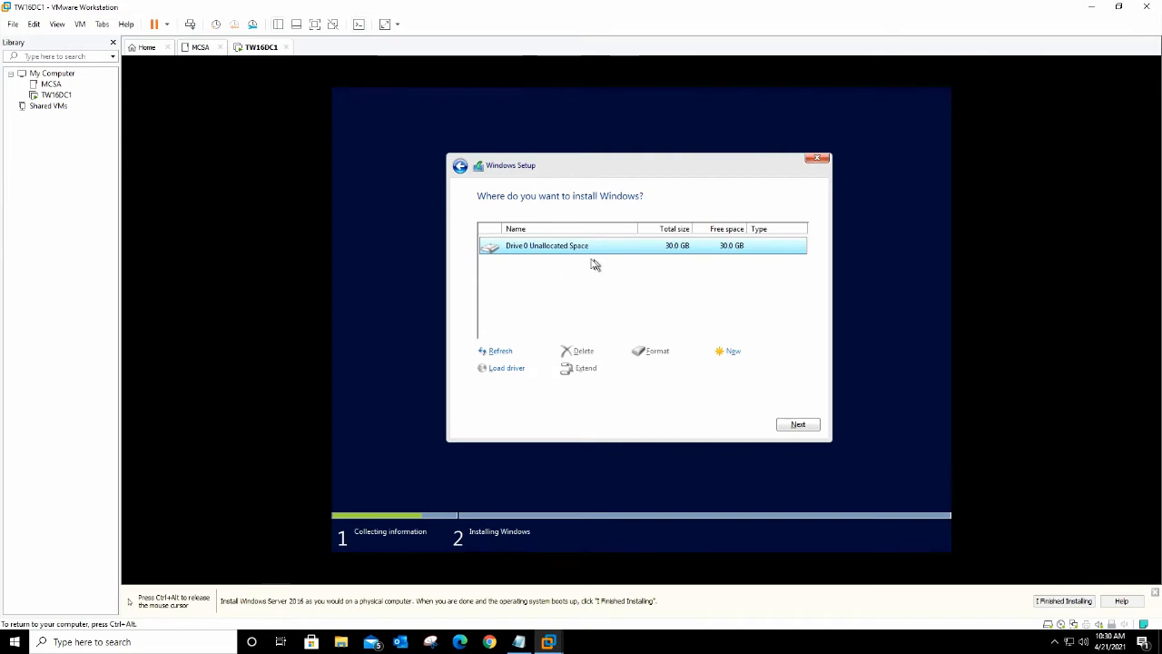
{"action": "left_click", "coordinate": [731, 352]}
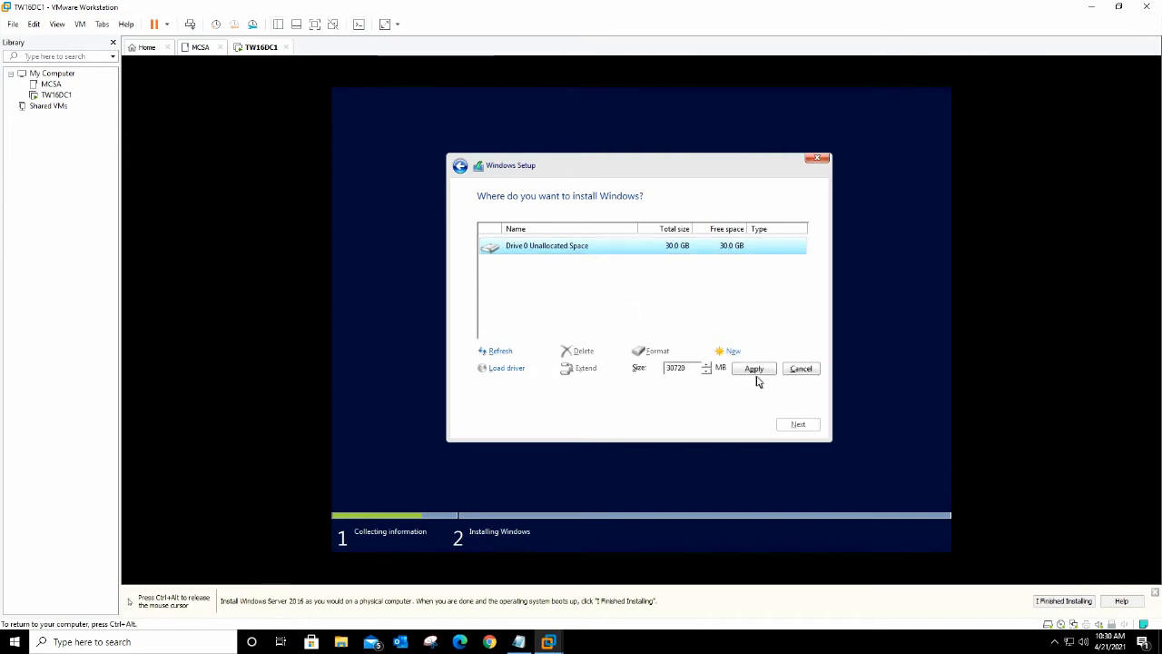
{"action": "left_click", "coordinate": [755, 371]}
{"action": "left_click", "coordinate": [730, 372]}
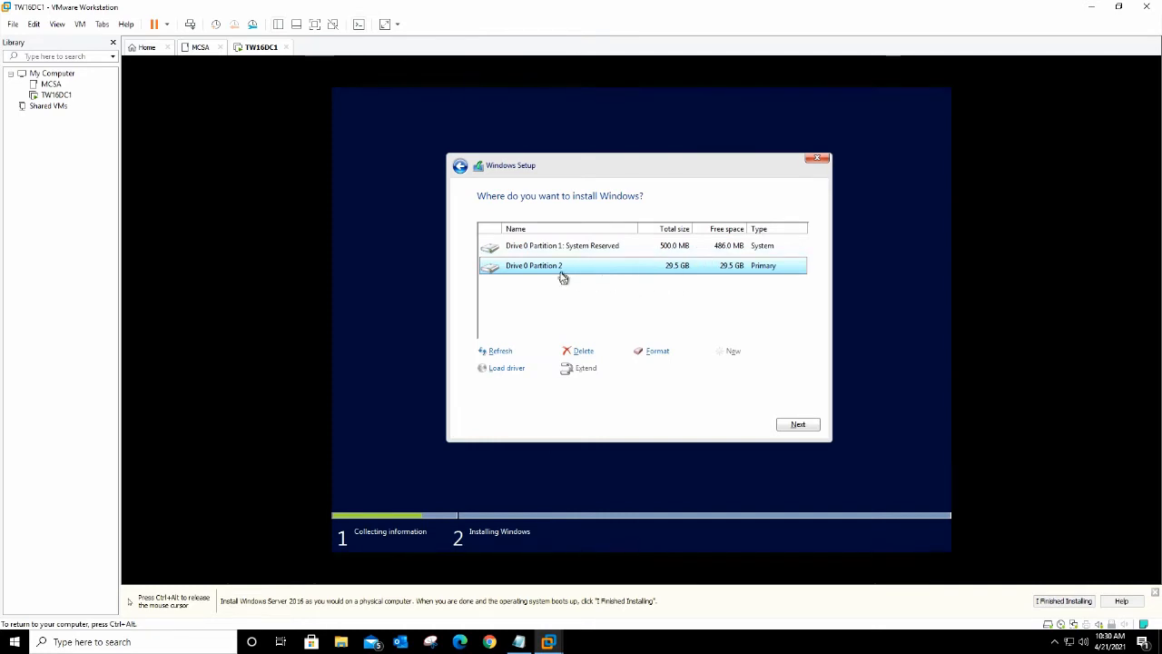
{"action": "left_click", "coordinate": [797, 425]}
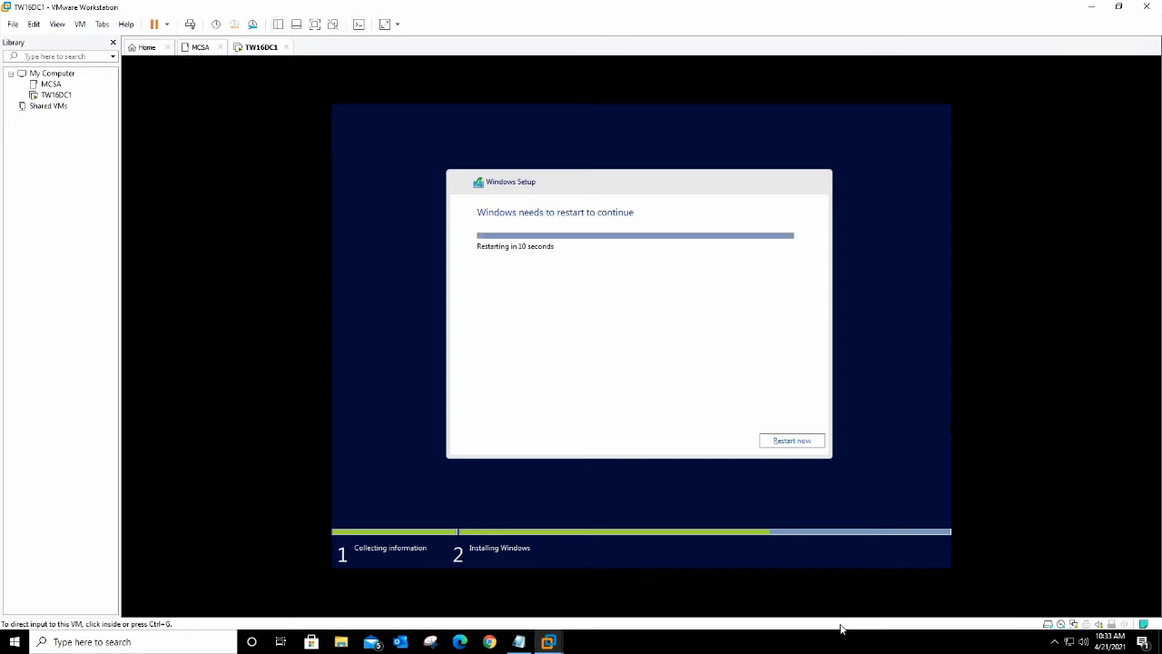
{"action": "left_click", "coordinate": [980, 407]}
Step: Restart the VM immediately from the Windows Setup dialog
{"action": "left_click", "coordinate": [816, 442]}
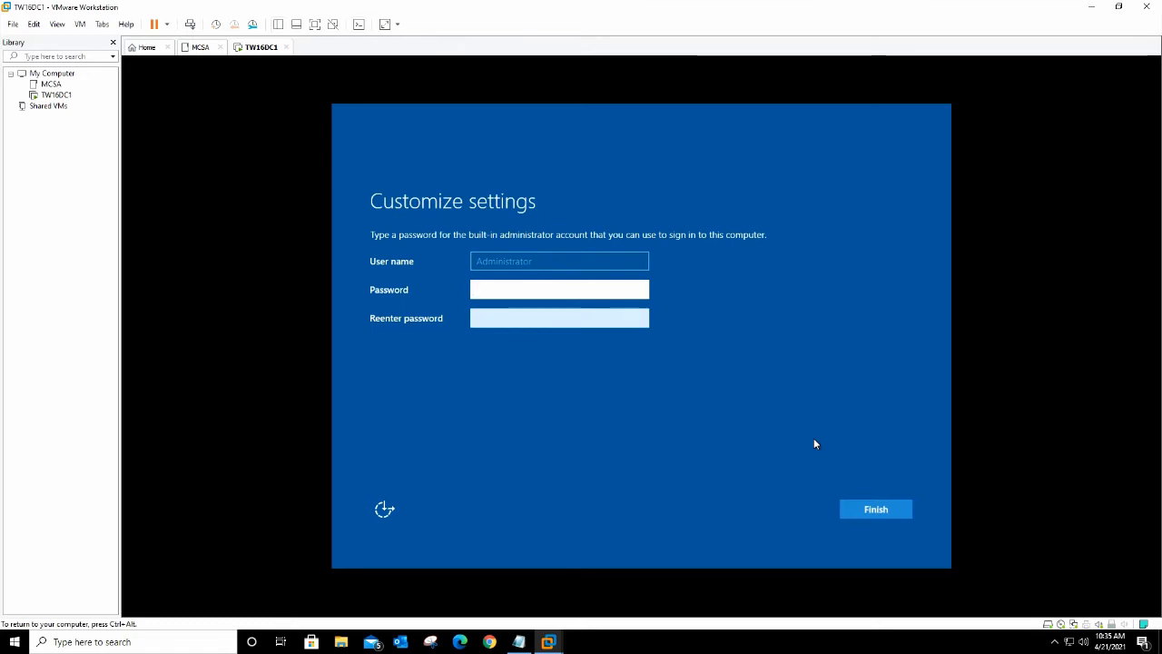
Step: Enter and confirm the built-in Administrator password, then finish the settings page
{"action": "type", "text": "Pa"}
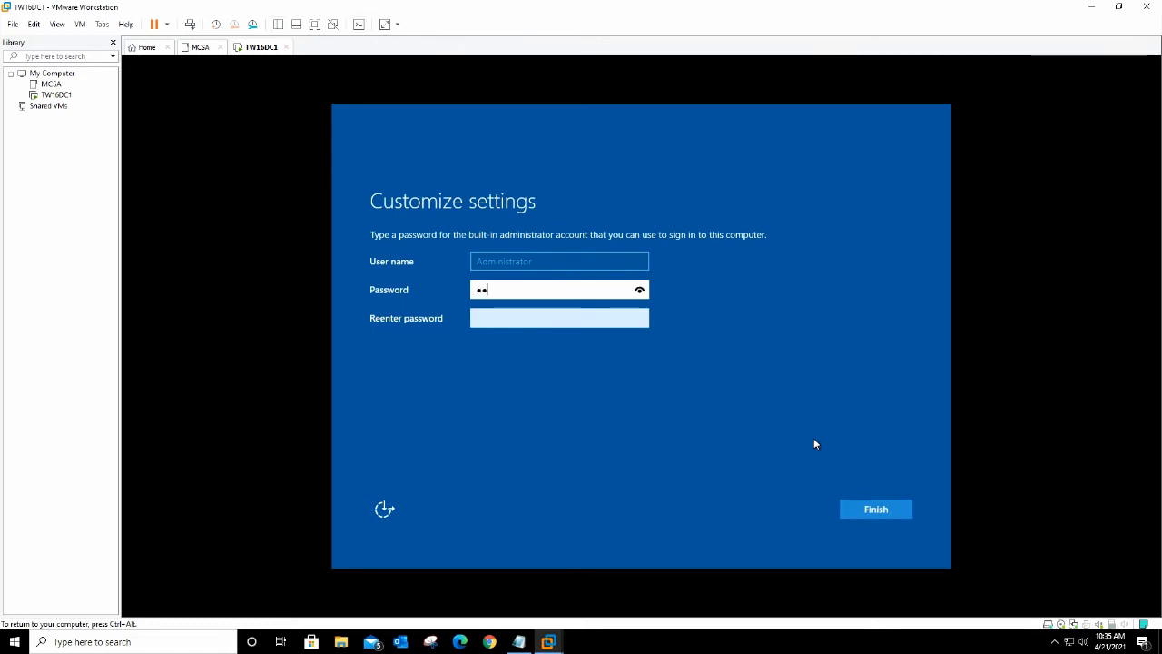
{"action": "type", "text": "$$w0rd1"}
{"action": "key", "text": "Tab"}
{"action": "type", "text": "P"}
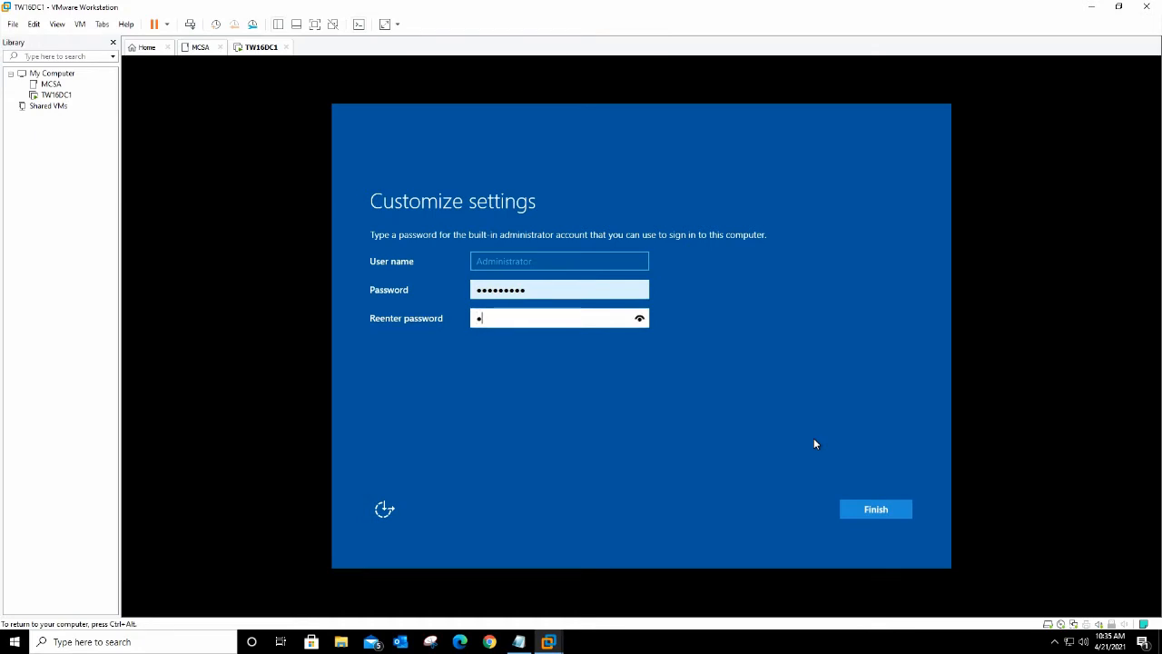
{"action": "type", "text": "@$$w0rd1"}
{"action": "left_click", "coordinate": [873, 512]}
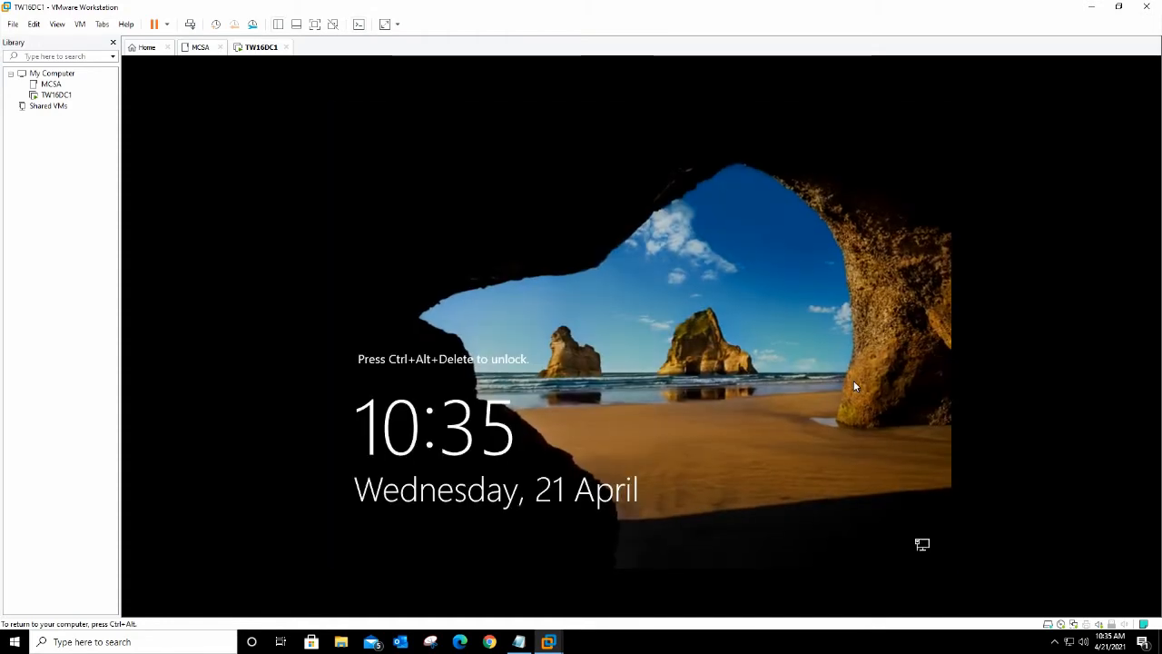
Step: Send Ctrl+Alt+Del to the VM and sign in as Administrator with the account password
{"action": "key", "text": "ctrl+alt"}
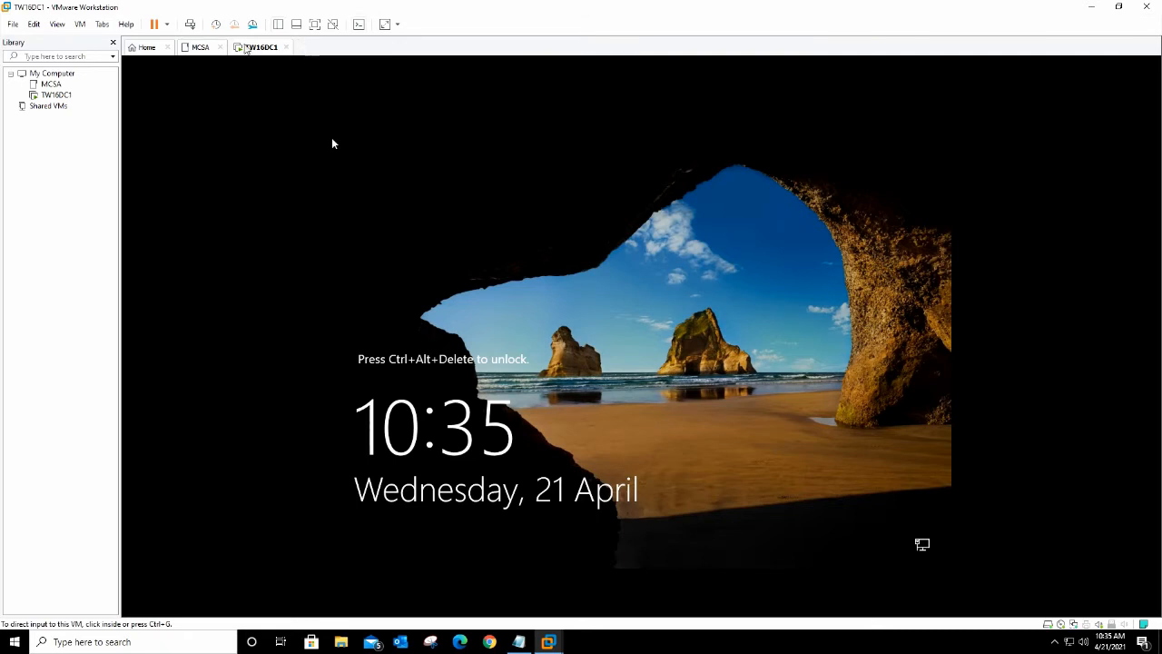
{"action": "left_click", "coordinate": [190, 23]}
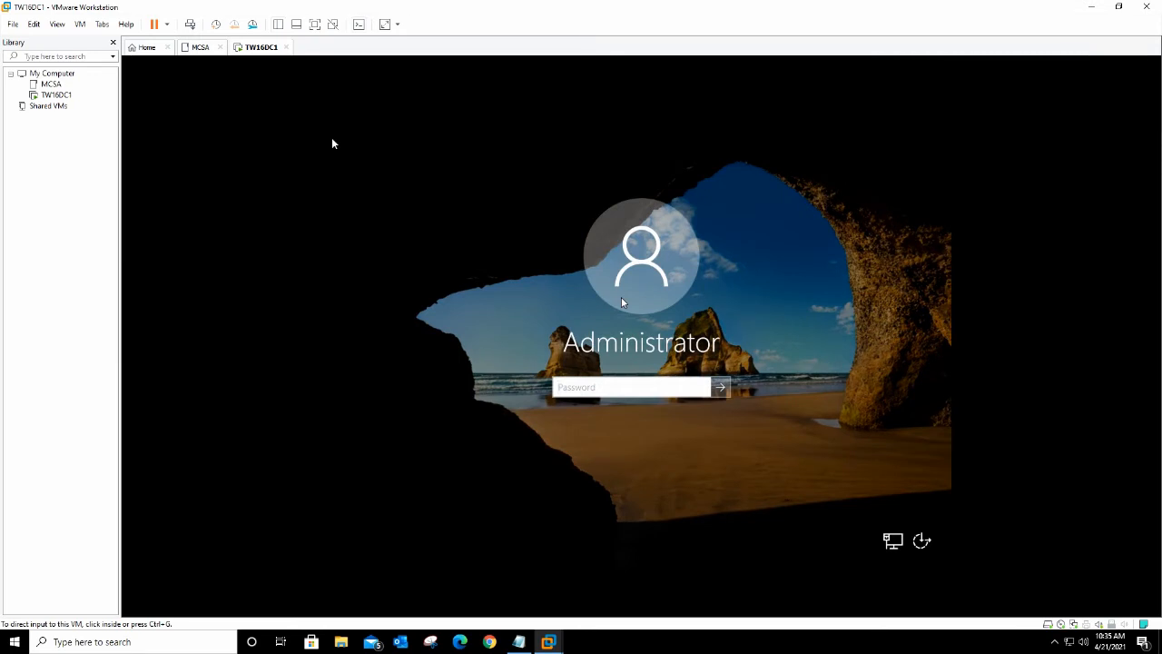
{"action": "left_click", "coordinate": [648, 390]}
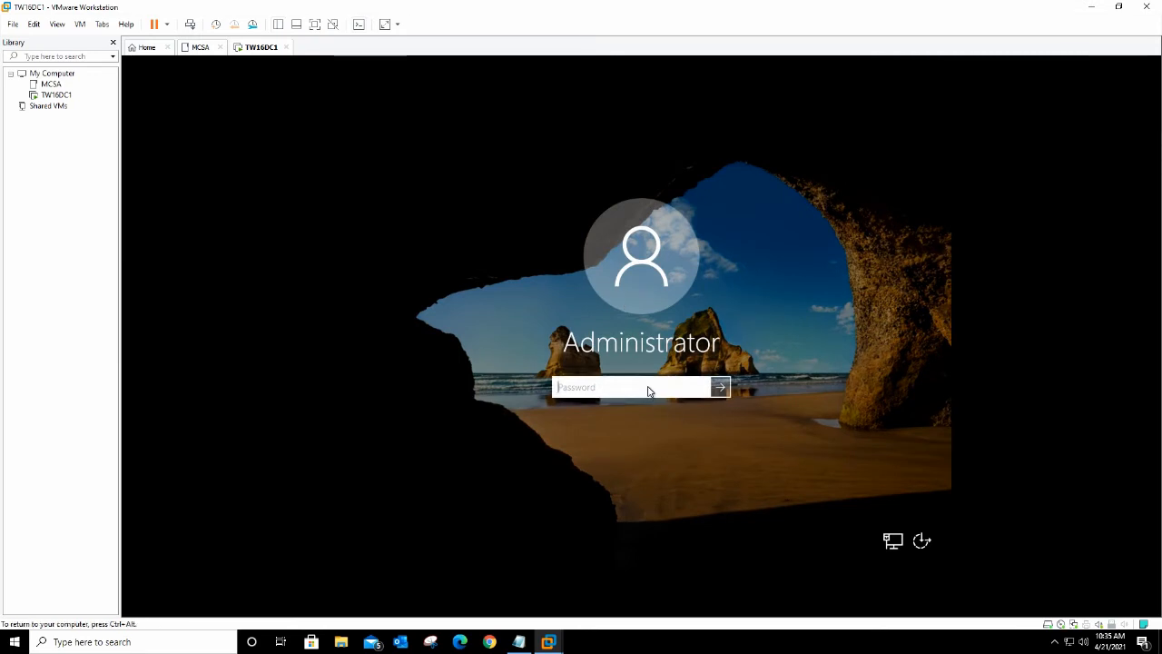
{"action": "type", "text": "Pa55w.rd"}
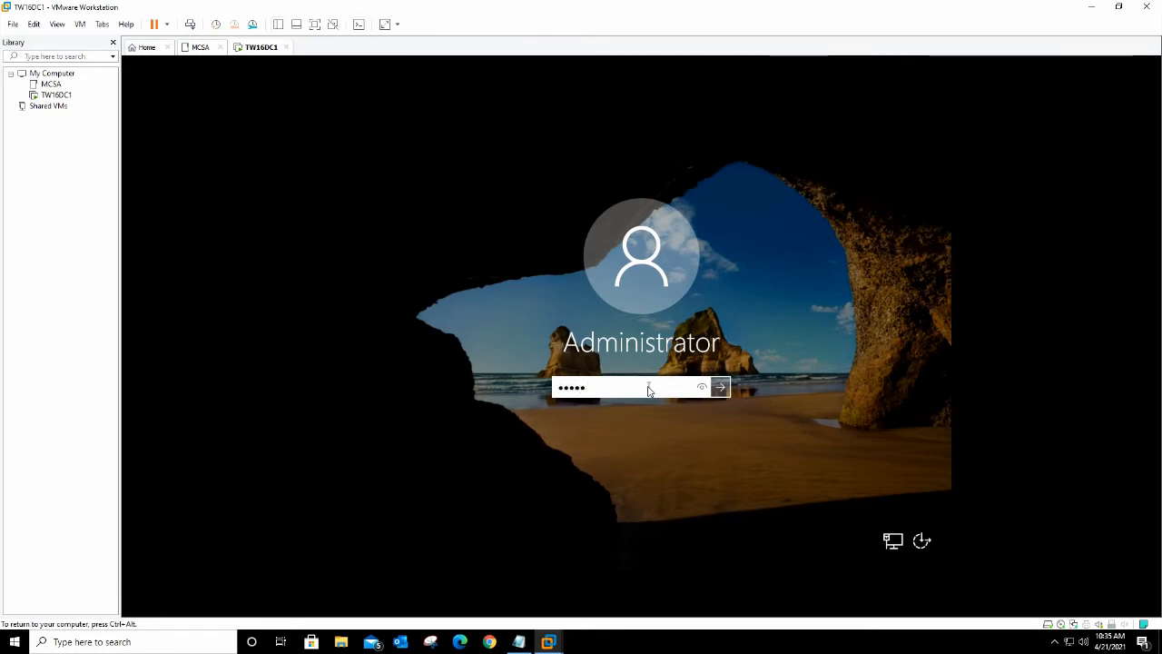
{"action": "key", "text": "Return"}
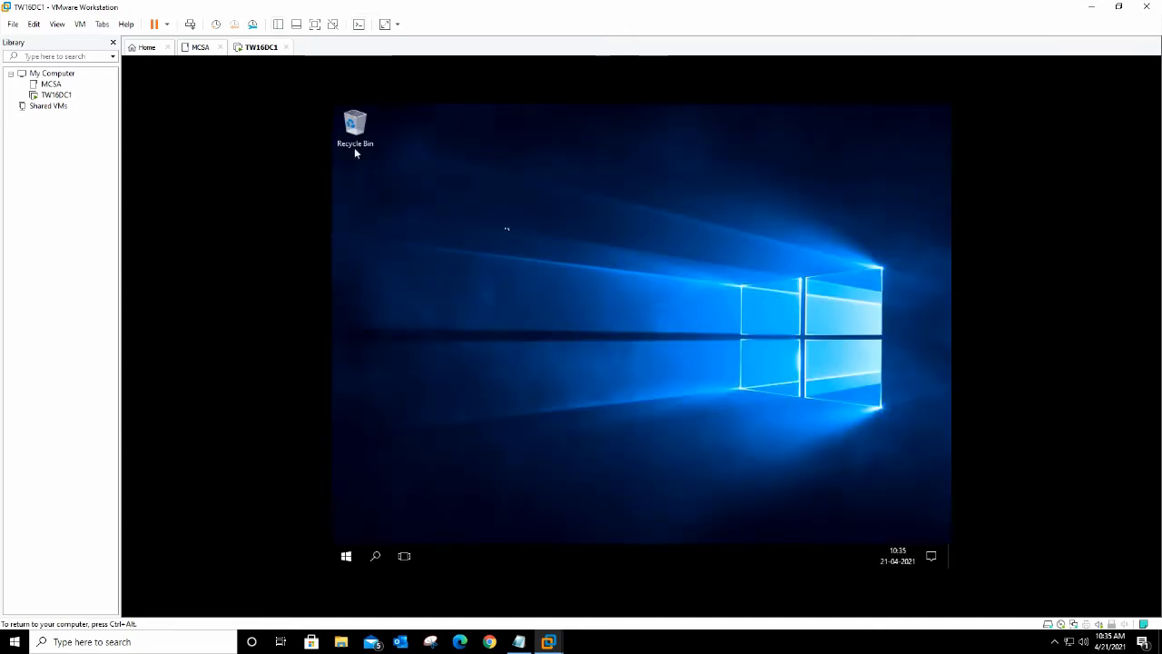
Step: Start Install VMware Tools from the TW16DC1 tab menu and decline network discovery
{"action": "right_click", "coordinate": [259, 49]}
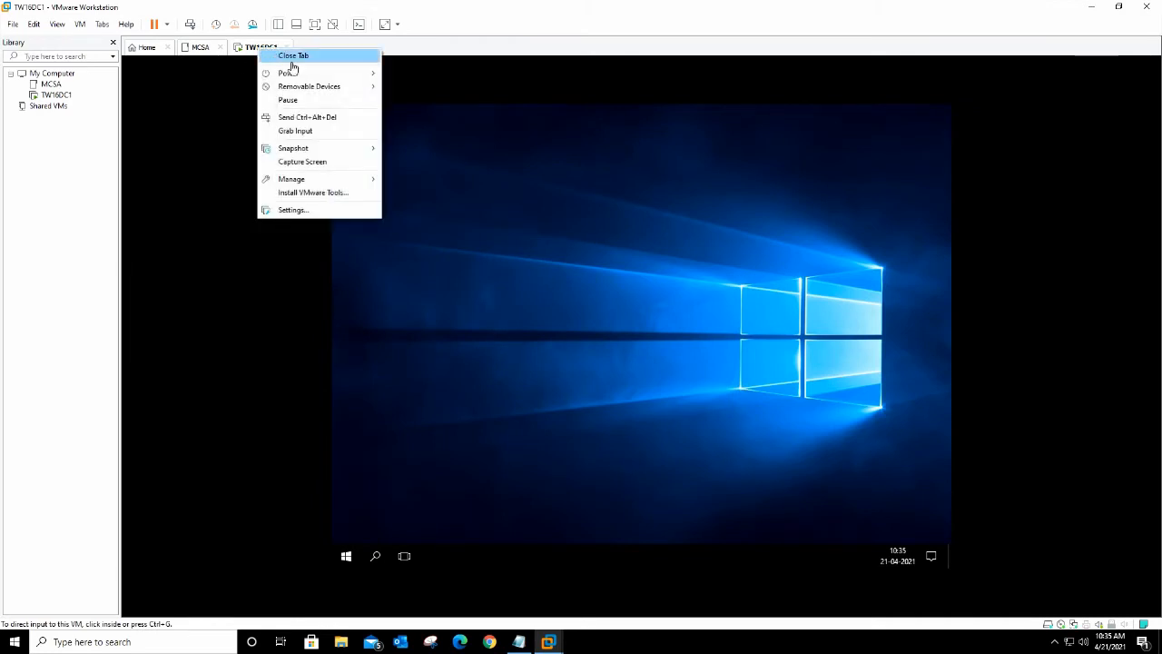
{"action": "left_click", "coordinate": [323, 192]}
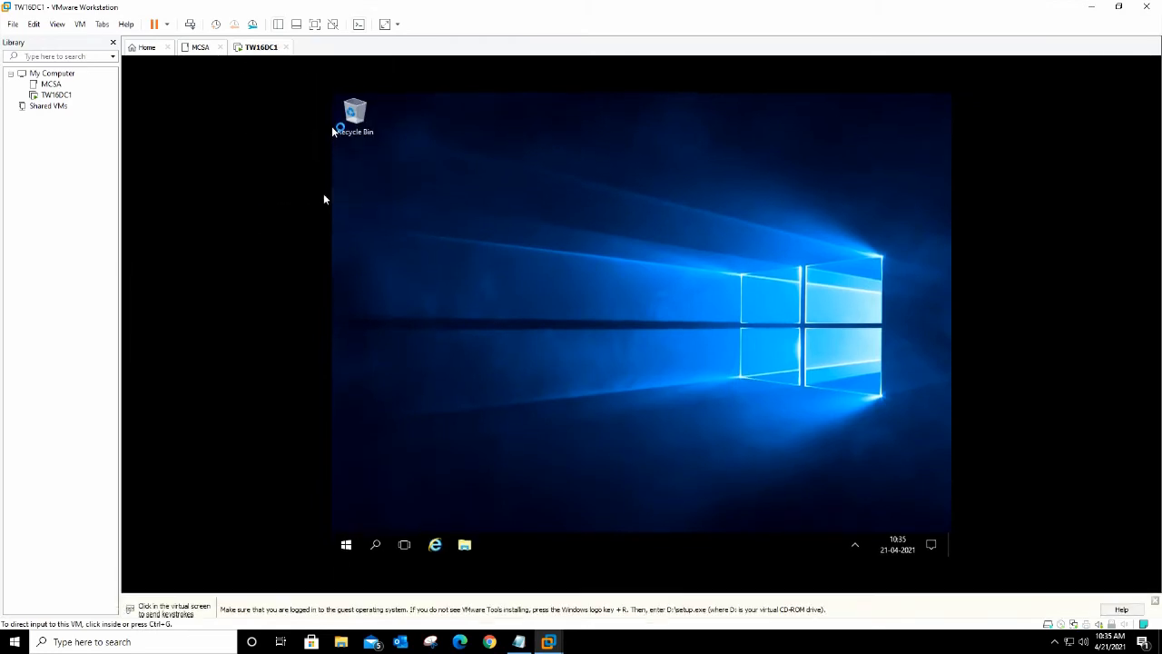
{"action": "left_click", "coordinate": [323, 198]}
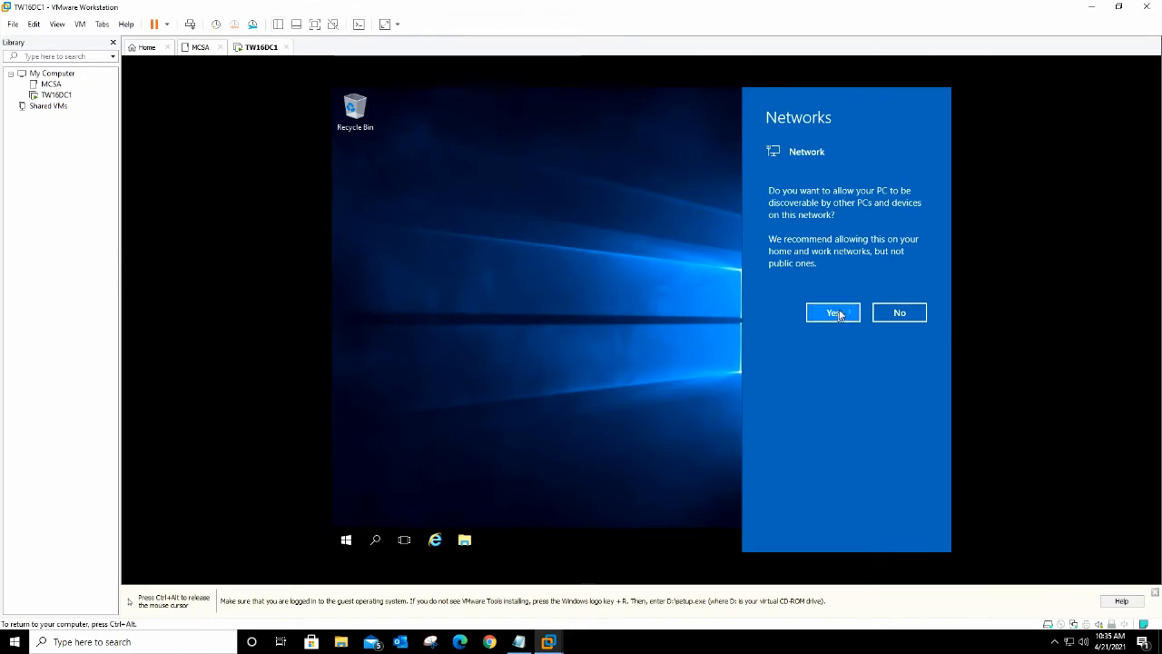
{"action": "left_click", "coordinate": [890, 313]}
{"action": "key", "text": "ctrl+alt"}
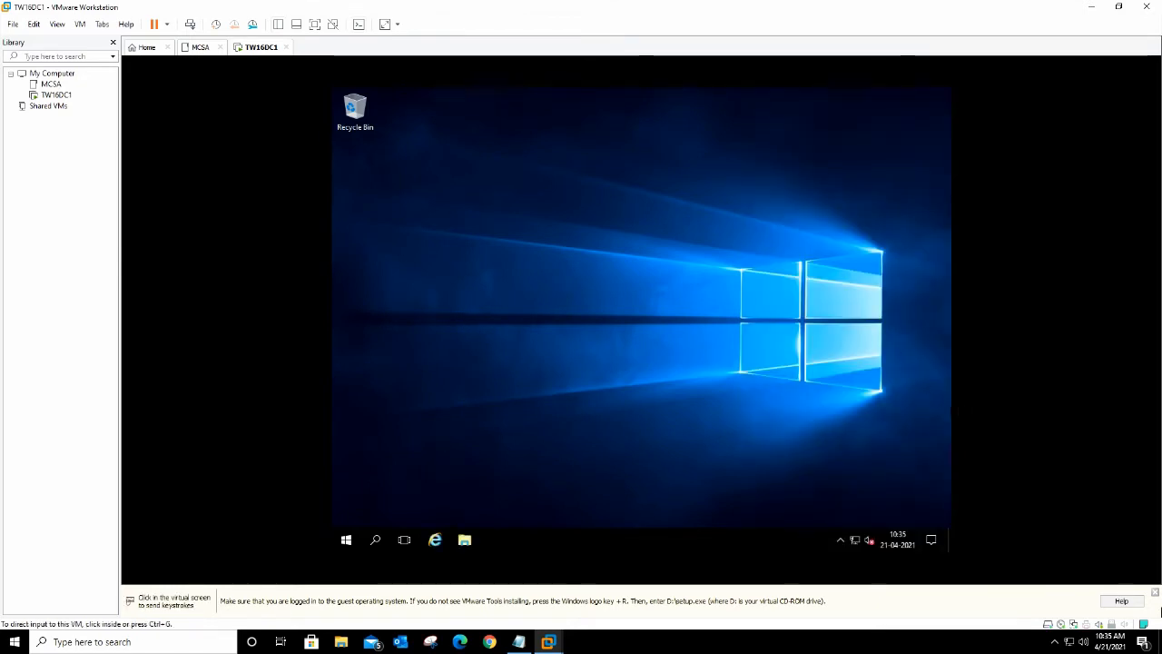
Step: Choose Run setup64.exe from the VMware Tools DVD autoplay prompt
{"action": "left_click", "coordinate": [1154, 592]}
{"action": "left_click", "coordinate": [876, 526]}
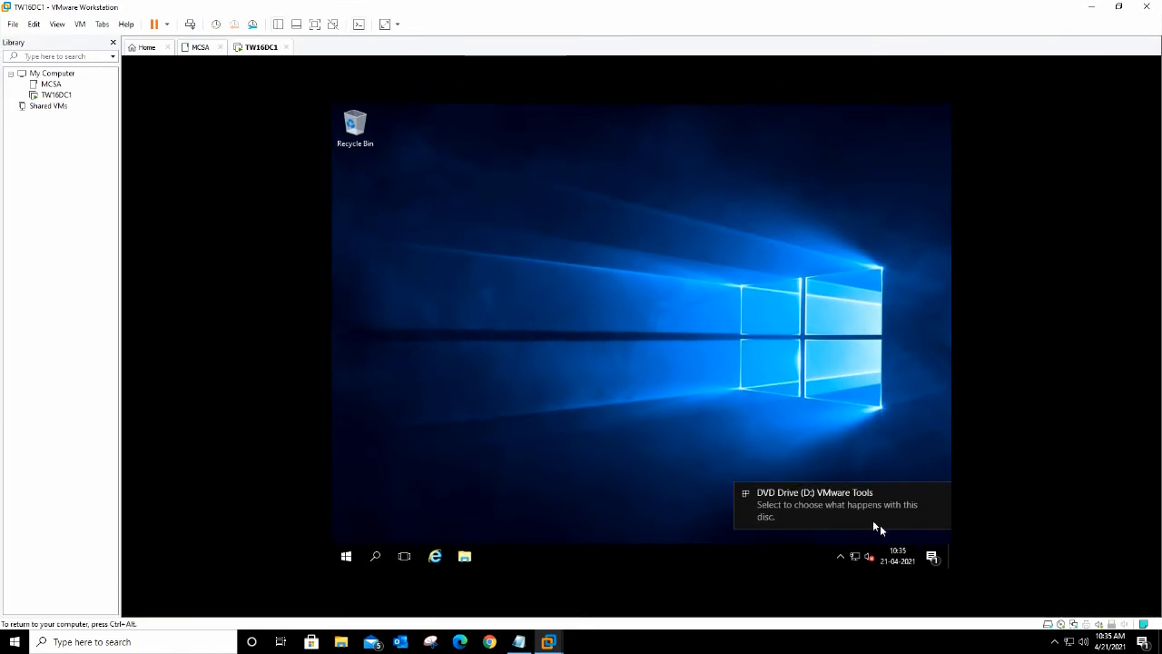
{"action": "left_click", "coordinate": [877, 527]}
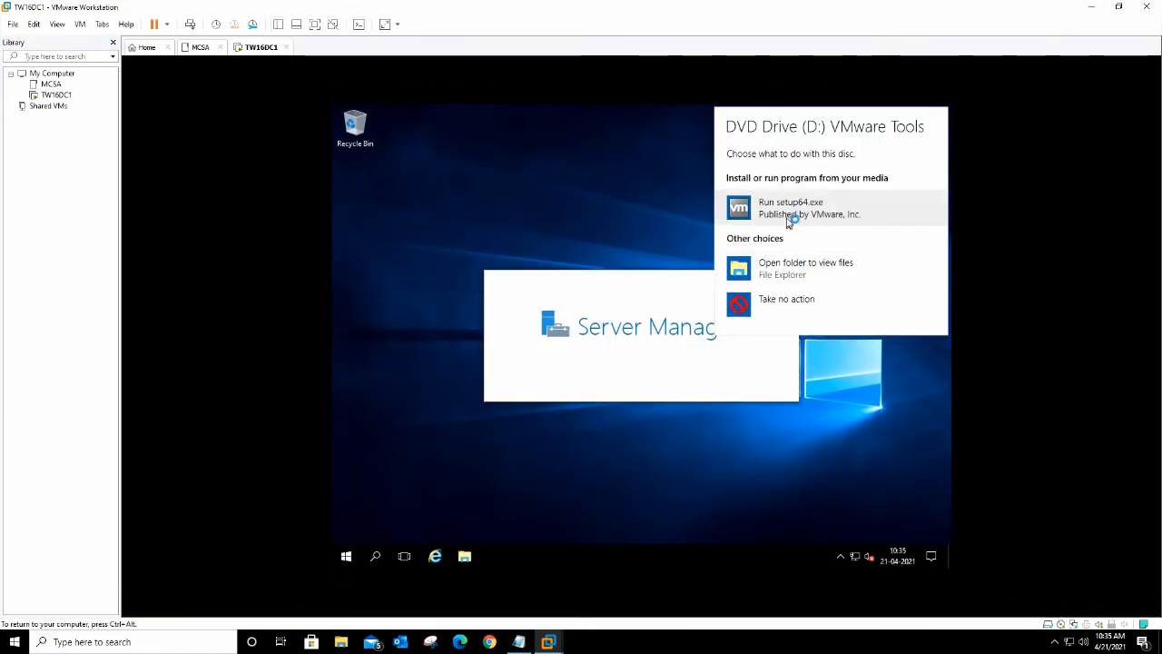
{"action": "left_click", "coordinate": [789, 218]}
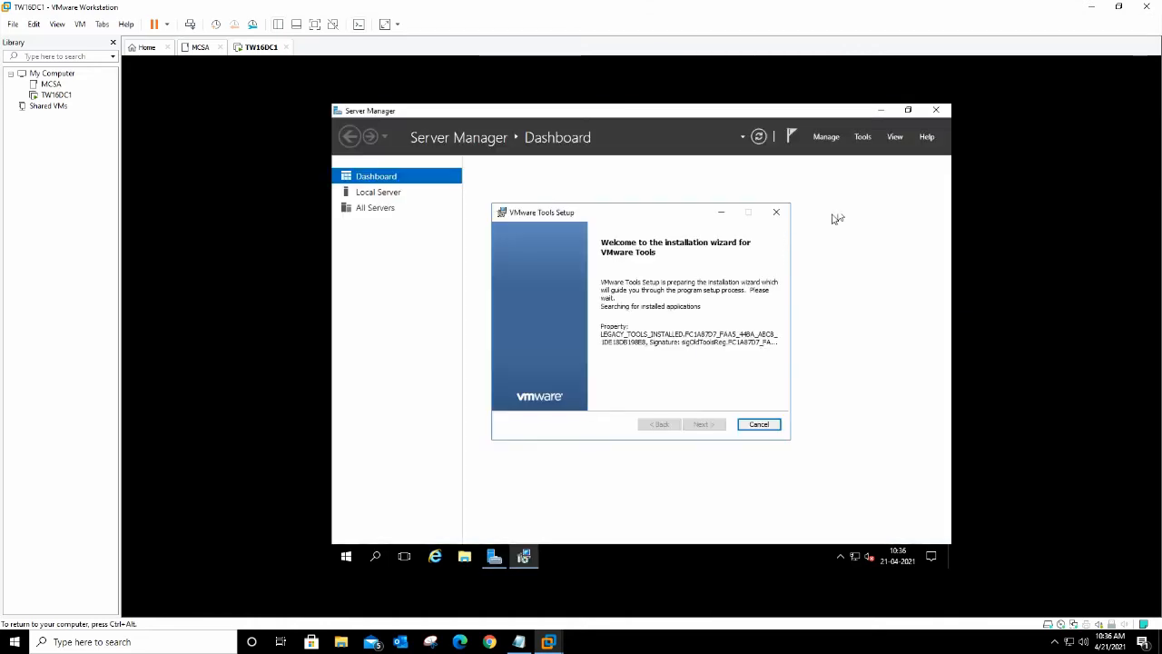
Step: Install VMware Tools with the Complete setup type and answer No to restarting
{"action": "left_click", "coordinate": [936, 111]}
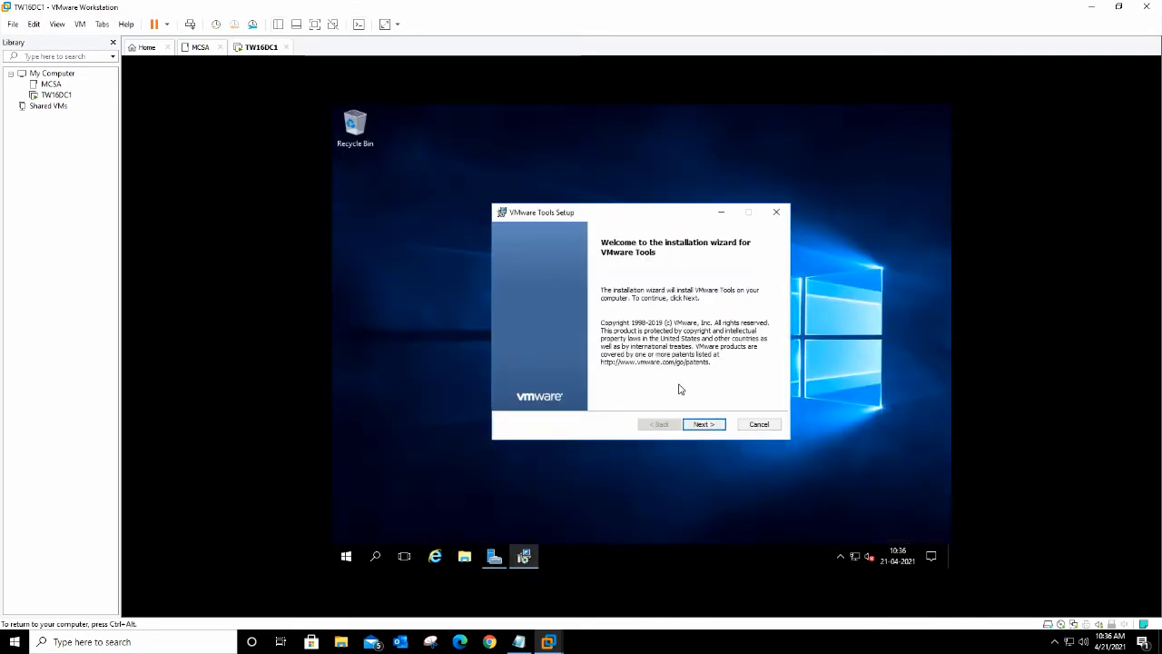
{"action": "left_click", "coordinate": [699, 425]}
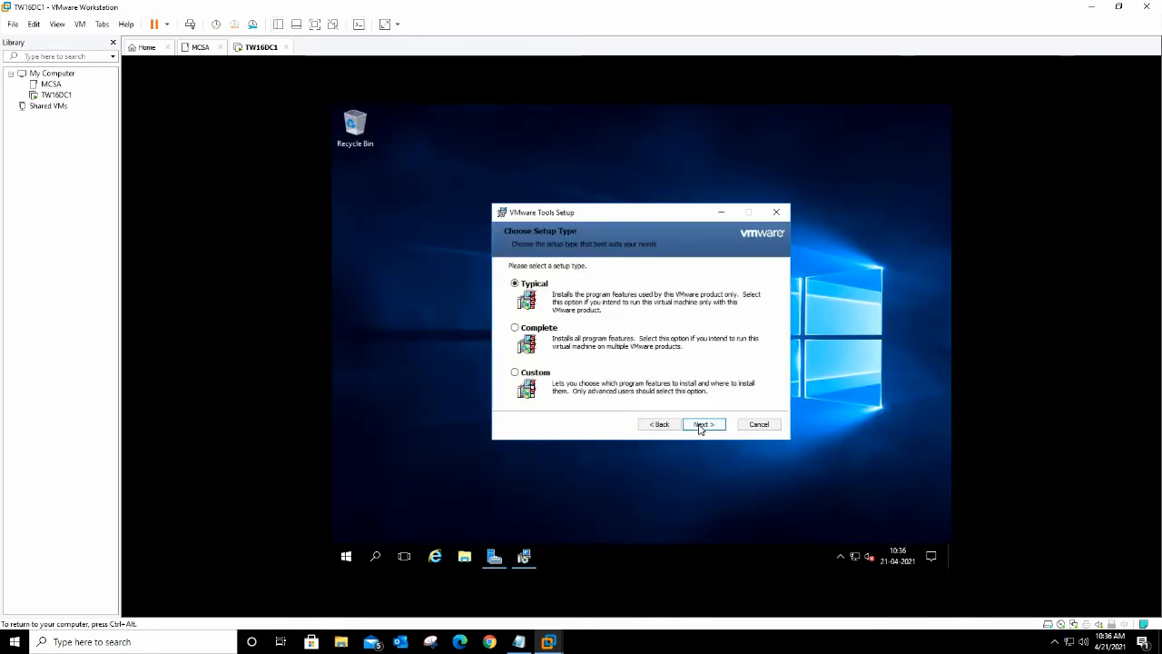
{"action": "left_click", "coordinate": [542, 332]}
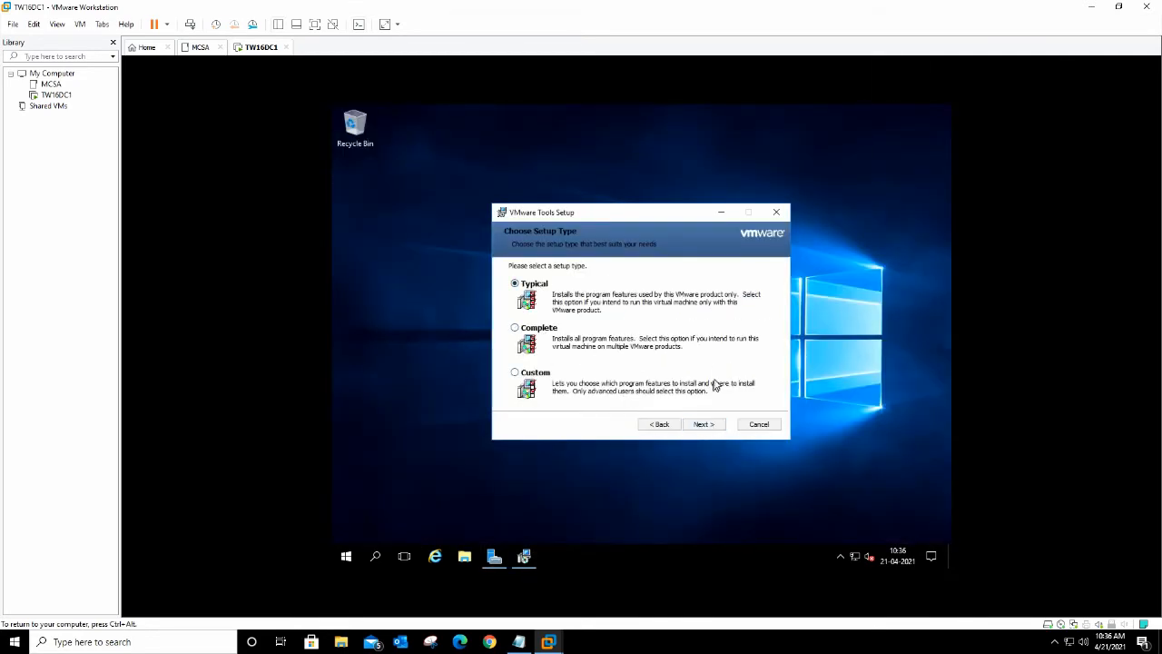
{"action": "left_click", "coordinate": [706, 425]}
{"action": "left_click", "coordinate": [709, 427]}
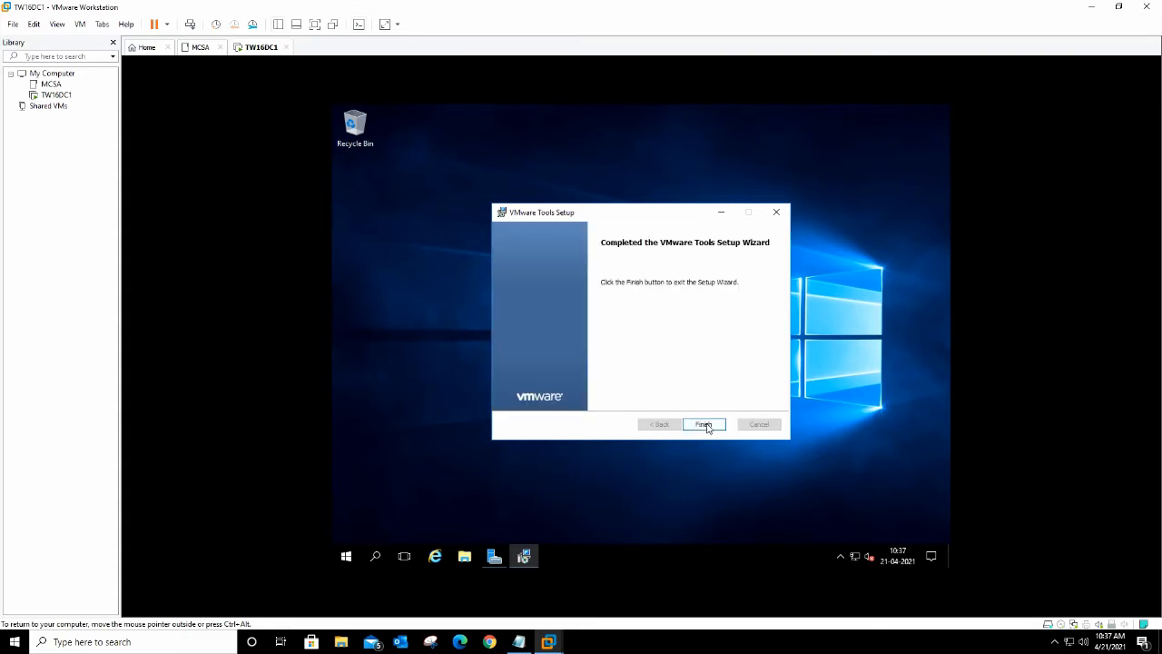
{"action": "left_click", "coordinate": [706, 426]}
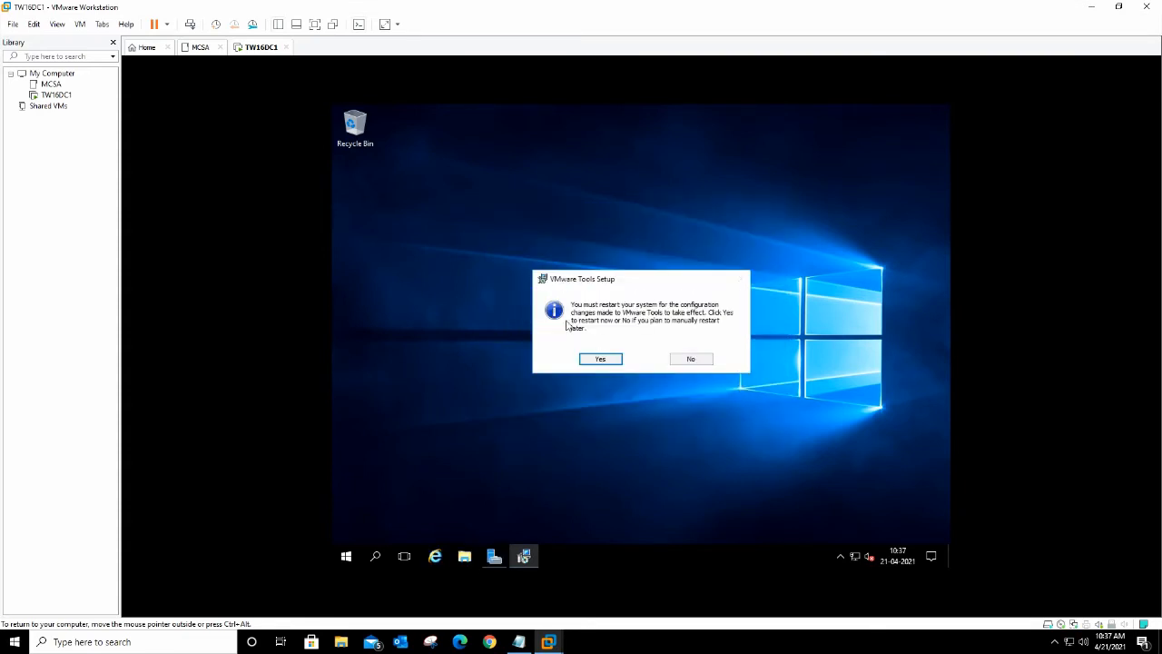
{"action": "left_click", "coordinate": [688, 360]}
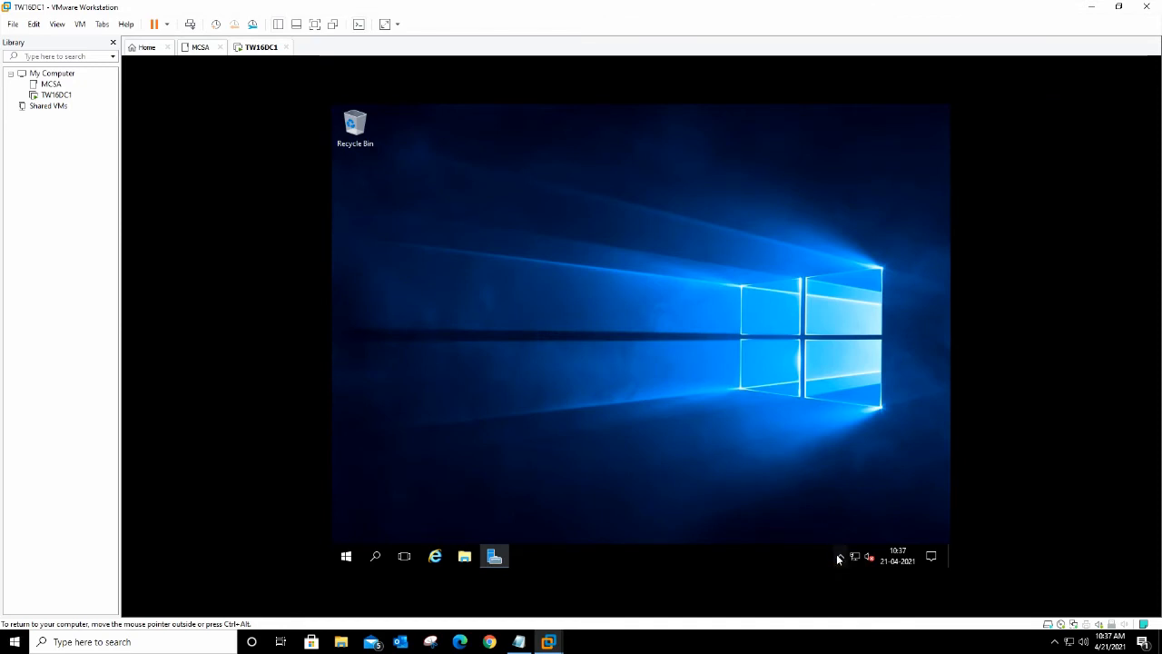
Step: Open the Ethernet0 adapter properties through ncpa.cpl in the Run box
{"action": "left_click", "coordinate": [492, 555]}
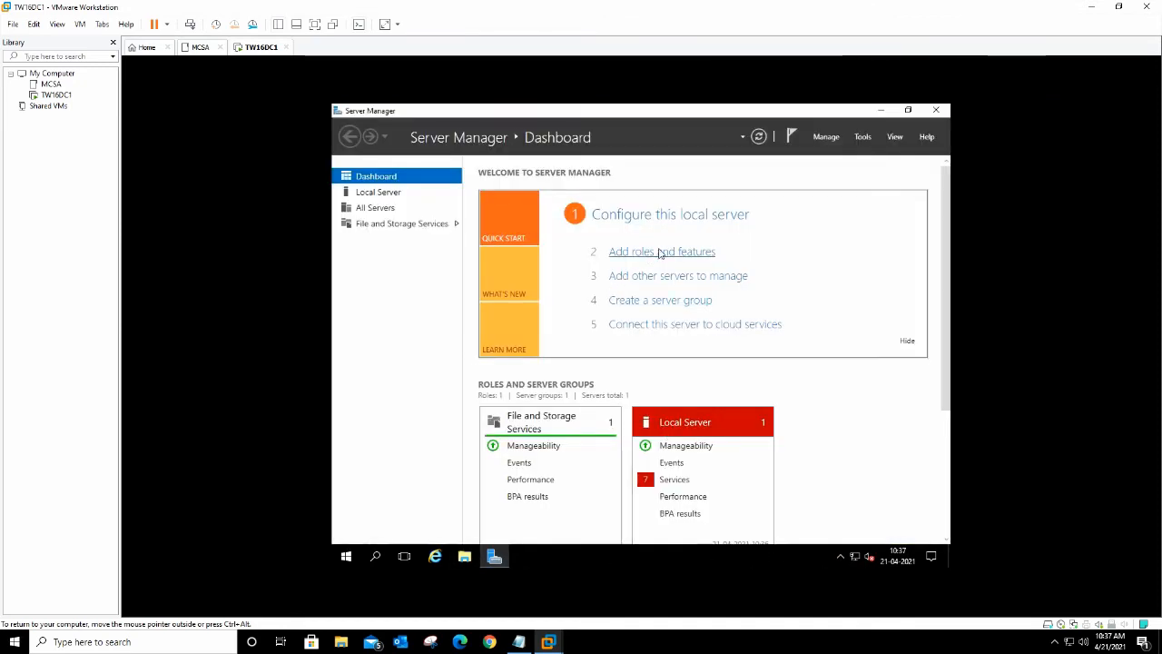
{"action": "left_click", "coordinate": [367, 191]}
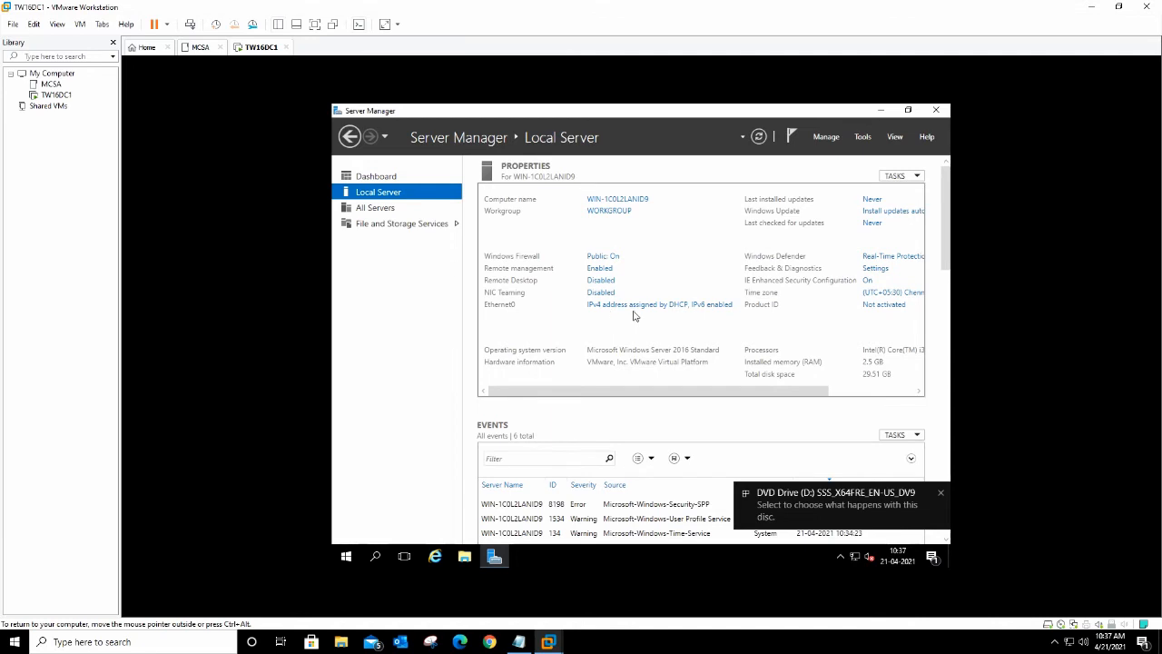
{"action": "left_click", "coordinate": [588, 557]}
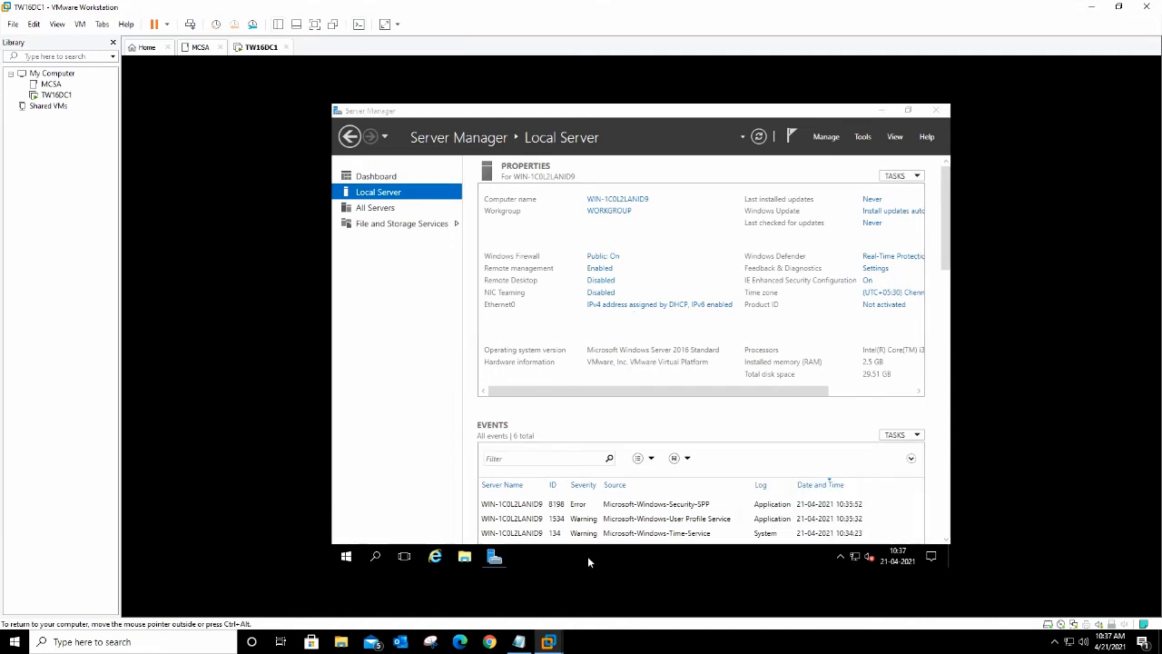
{"action": "key", "text": "super+r"}
{"action": "type", "text": "n"}
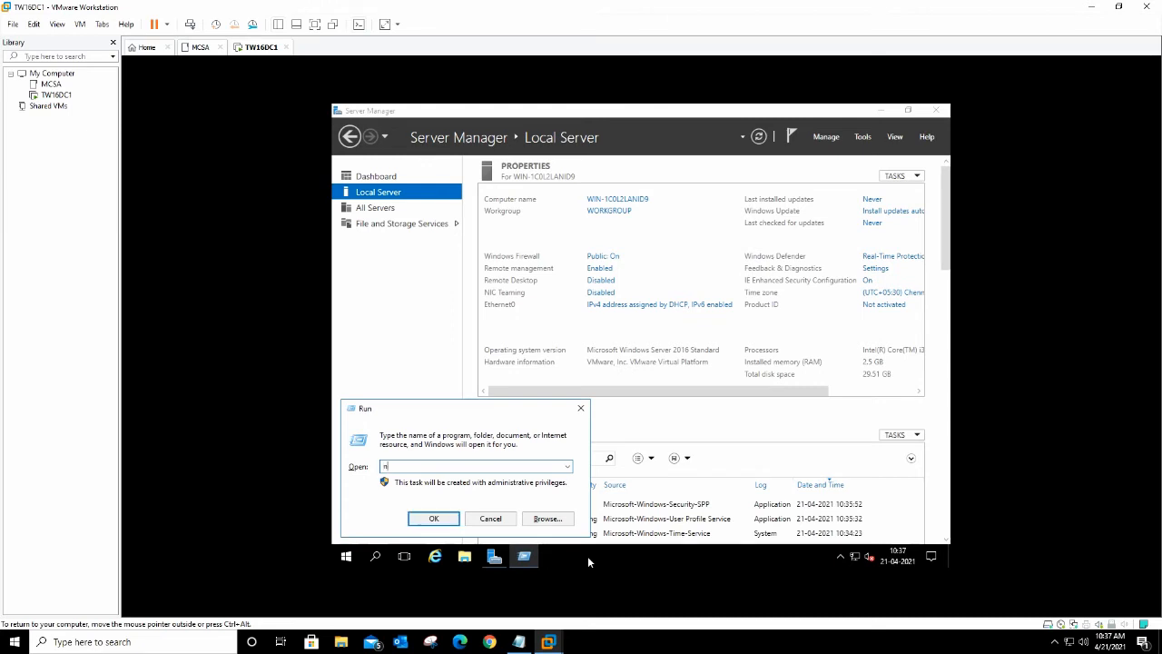
{"action": "type", "text": "cpa.cpl"}
{"action": "key", "text": "Return"}
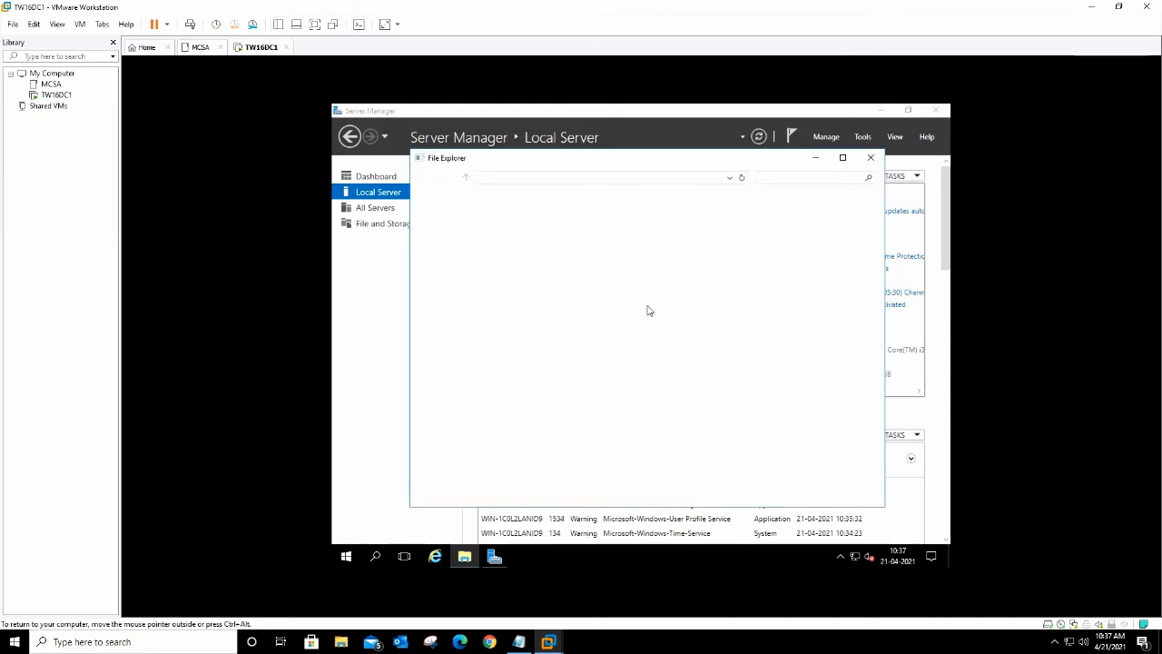
{"action": "left_click", "coordinate": [485, 238]}
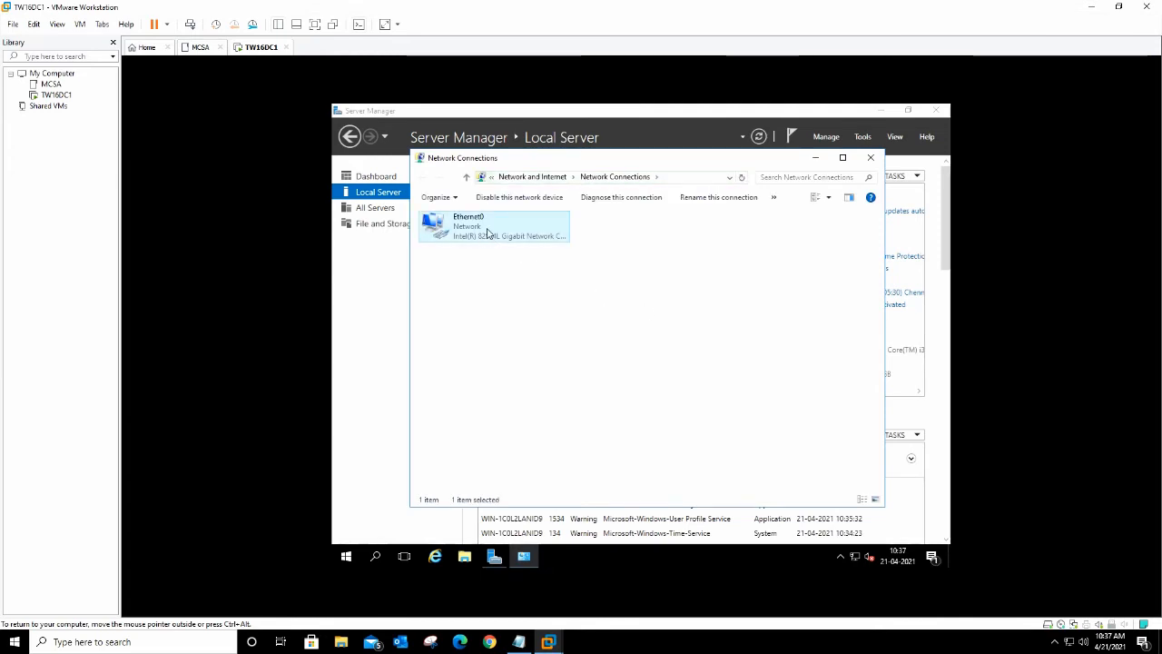
{"action": "right_click", "coordinate": [488, 229]}
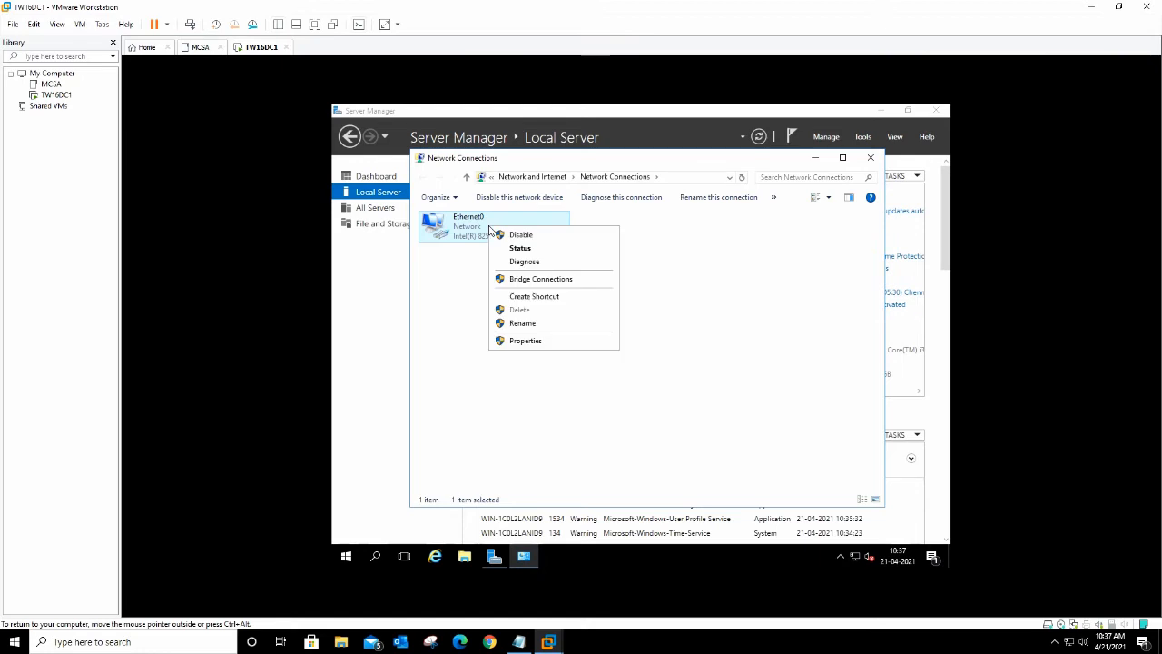
{"action": "left_click", "coordinate": [526, 342]}
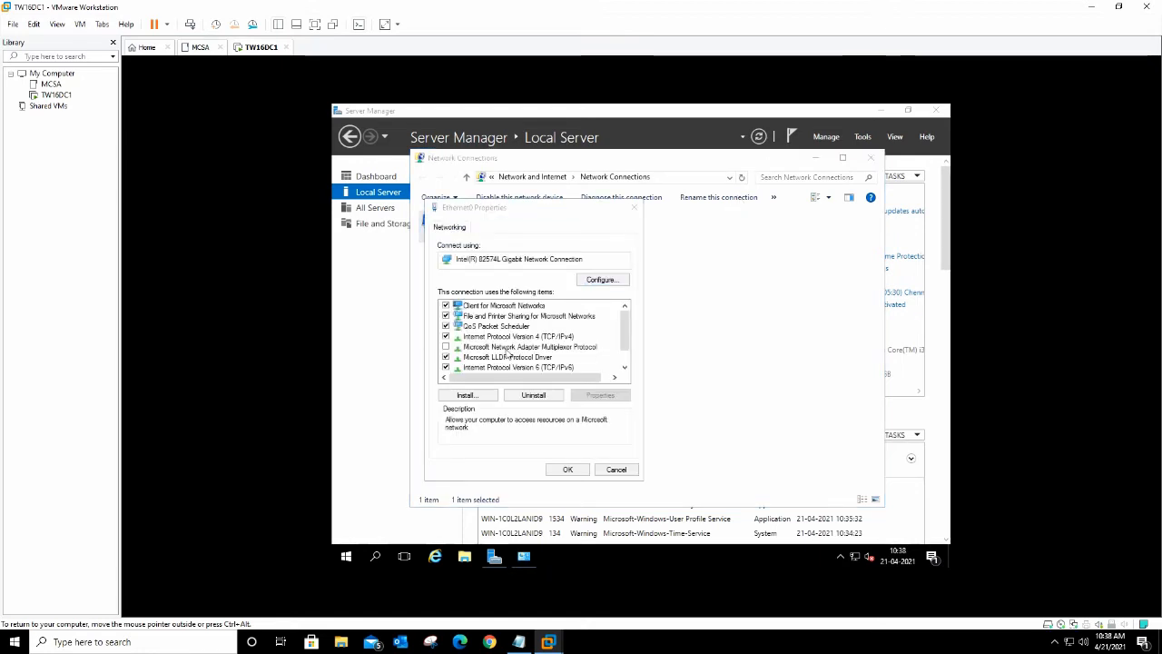
Step: Disable IPv6 and switch IPv4 to a manually assigned address
{"action": "scroll", "coordinate": [626, 344], "scroll_direction": "down", "scroll_amount": 1}
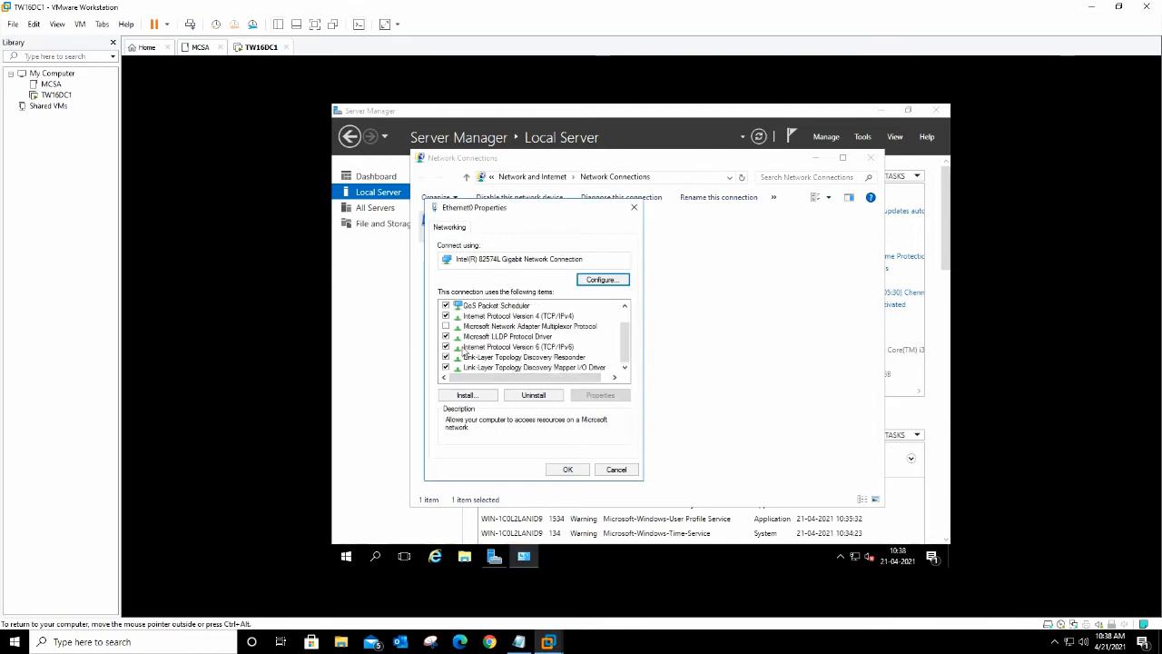
{"action": "left_click", "coordinate": [446, 348]}
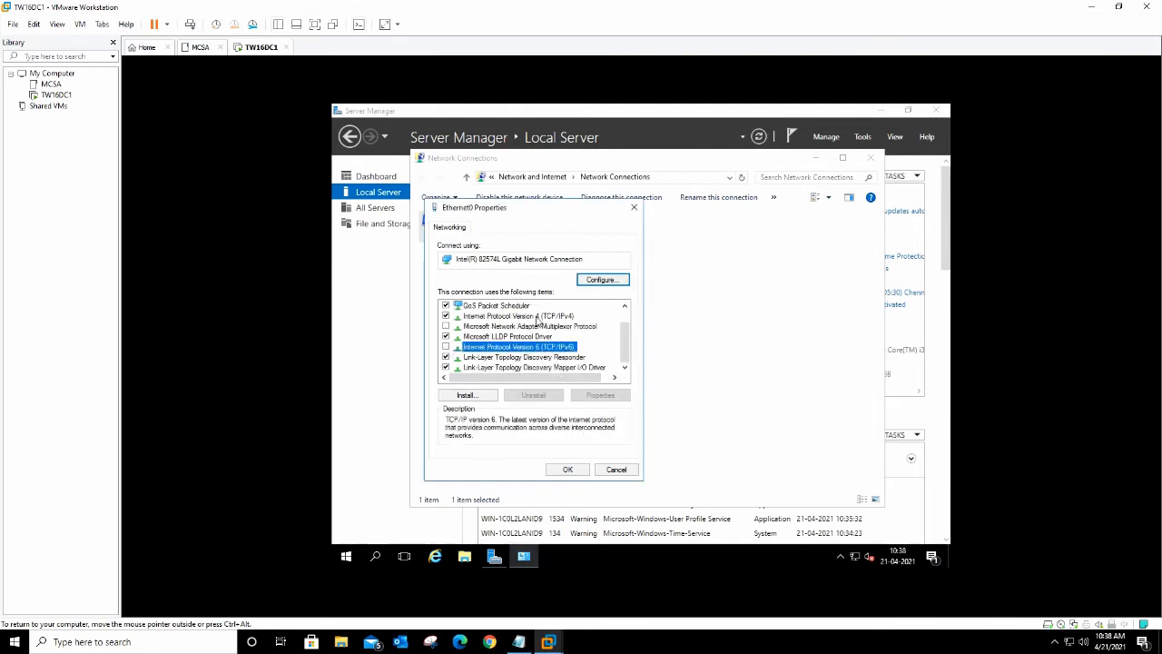
{"action": "left_click", "coordinate": [535, 317]}
{"action": "left_click", "coordinate": [591, 396]}
{"action": "left_click", "coordinate": [513, 341]}
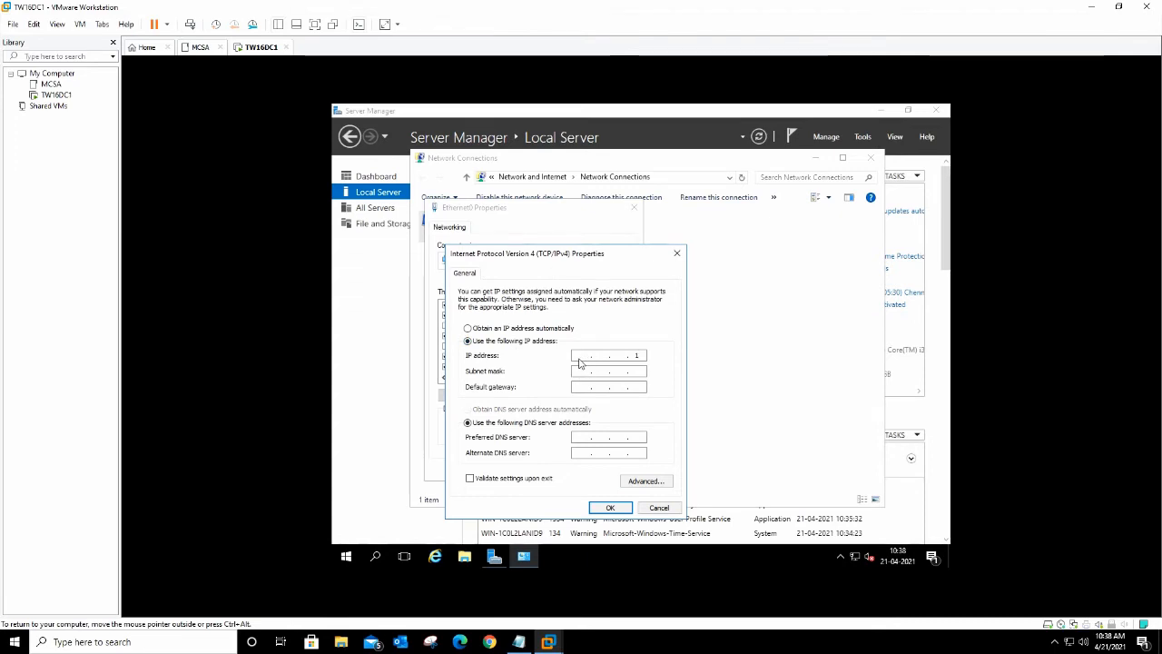
Step: Set IP 192.168.1.5, gateway 192.168.1.1, DNS 192.168.1.5 and 8.8.8.8, and save
{"action": "type", "text": "19"}
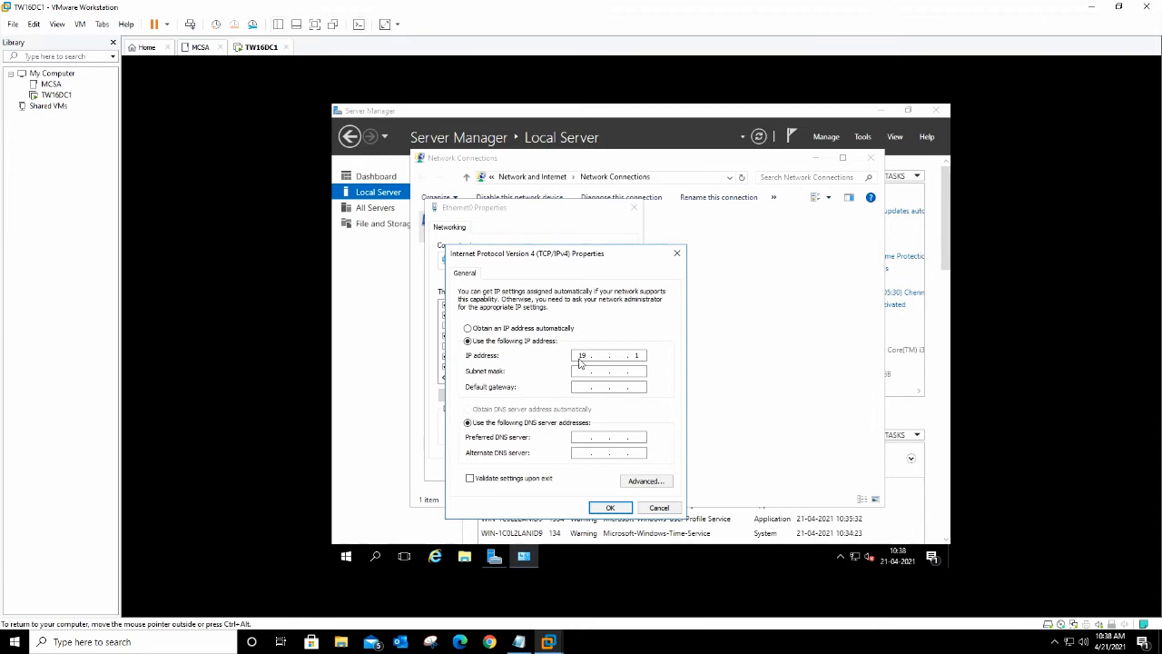
{"action": "type", "text": "2 . 168 . 1 . 5"}
{"action": "key", "text": "Tab"}
{"action": "key", "text": "Tab"}
{"action": "type", "text": "192 . 168 . 1 . 1"}
{"action": "key", "text": "Tab"}
{"action": "key", "text": "Tab"}
{"action": "type", "text": "1"}
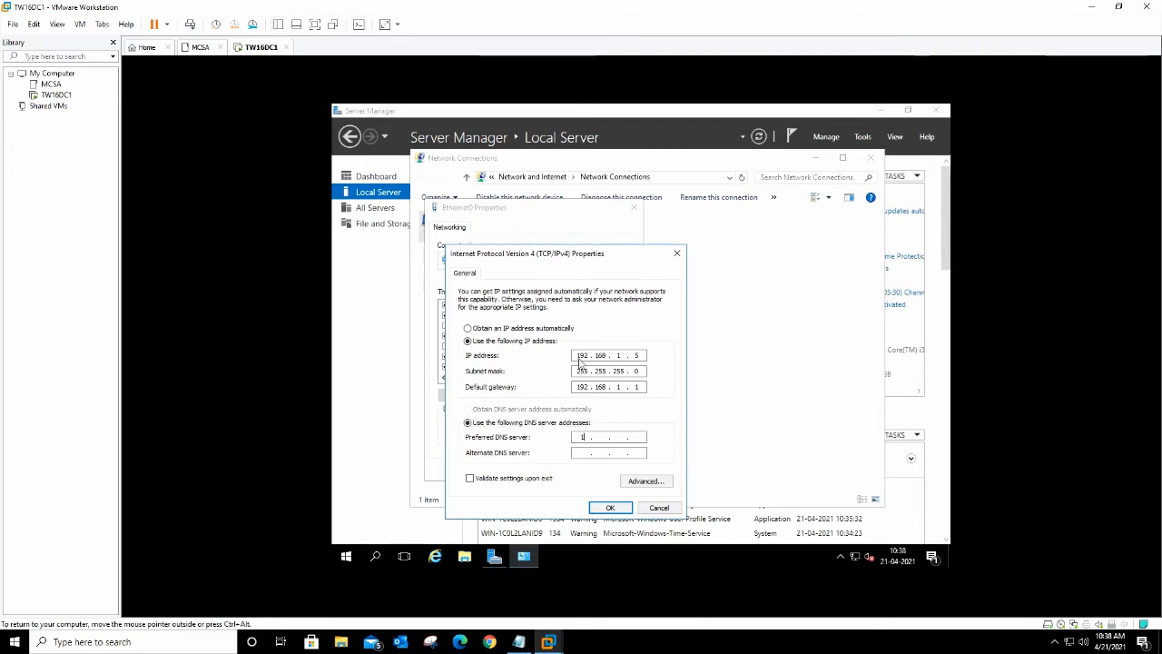
{"action": "type", "text": "92.168."}
{"action": "type", "text": "192."}
{"action": "key", "text": "BackSpace"}
{"action": "key", "text": "BackSpace"}
{"action": "key", "text": "BackSpace"}
{"action": "key", "text": "BackSpace"}
{"action": "key", "text": "BackSpace"}
{"action": "key", "text": "BackSpace"}
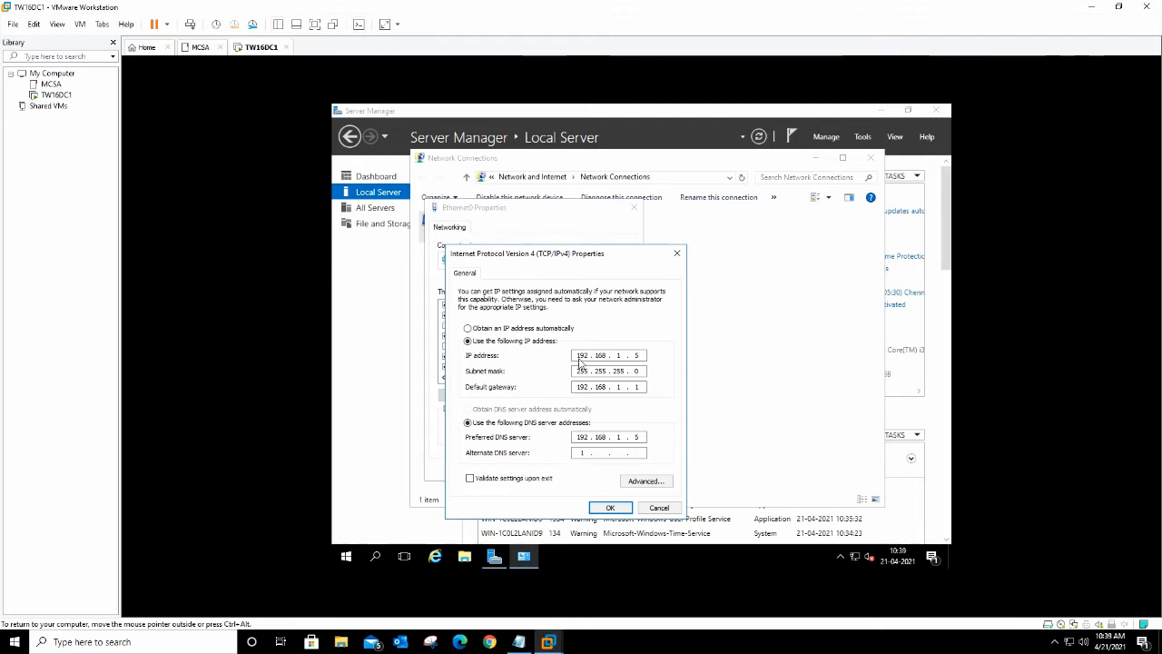
{"action": "type", "text": "8 . 8 . 8 . 8"}
{"action": "left_click", "coordinate": [606, 508]}
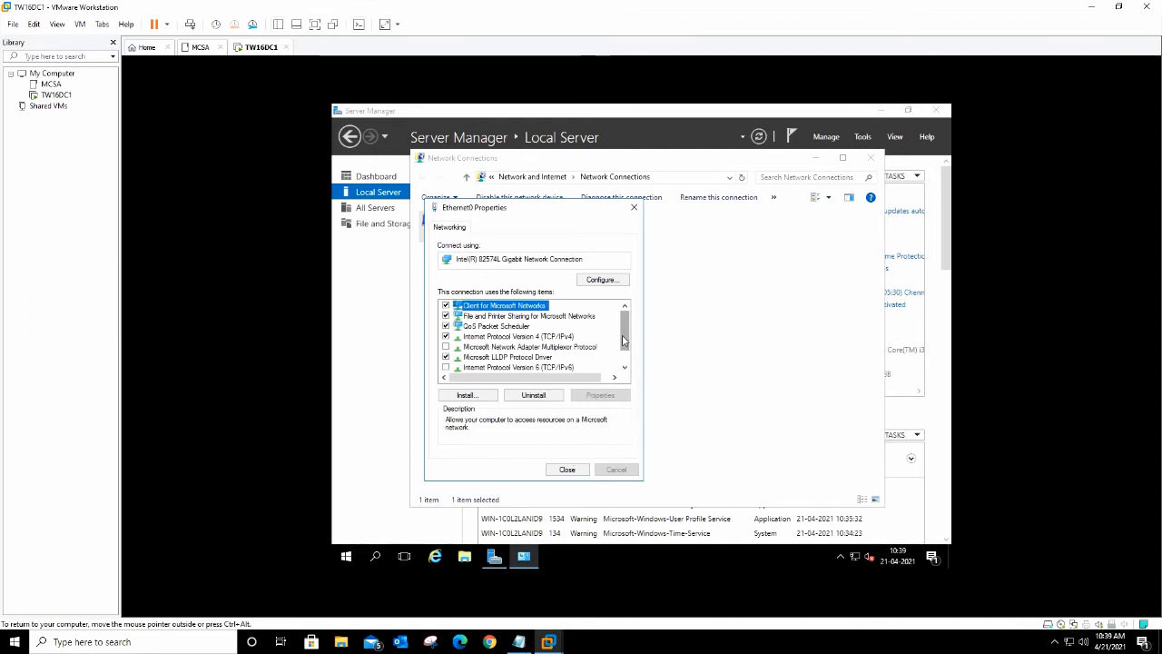
{"action": "left_click", "coordinate": [566, 468]}
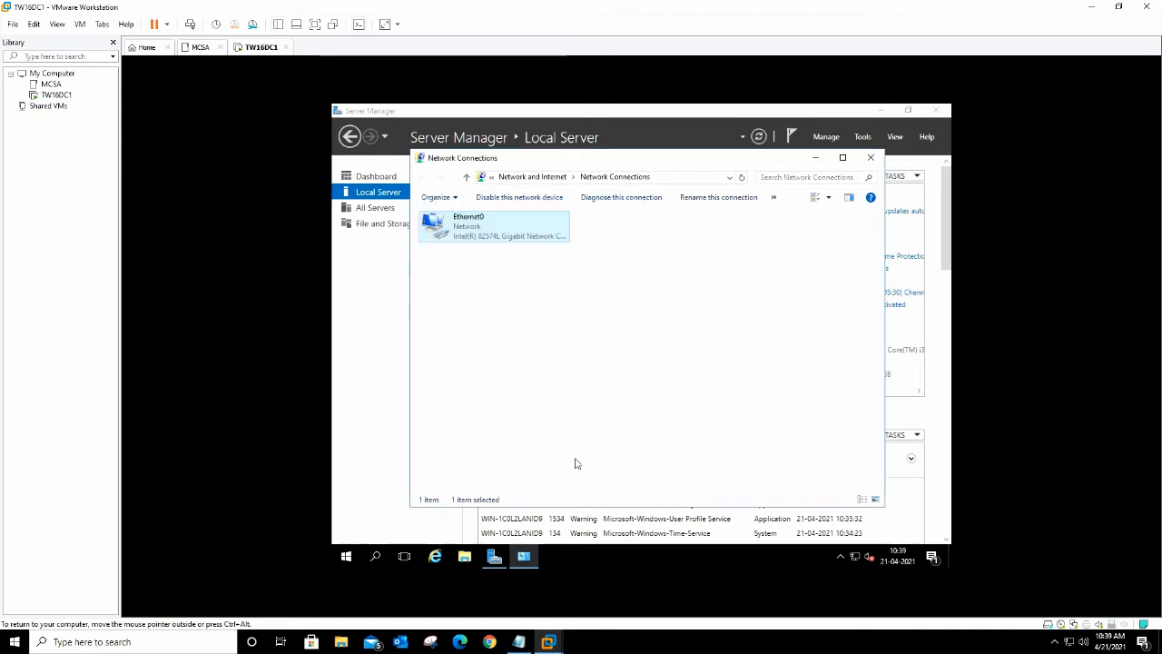
Step: Review Ethernet0's status details for the static IPv4 values, then close them and Network Connections
{"action": "right_click", "coordinate": [485, 238]}
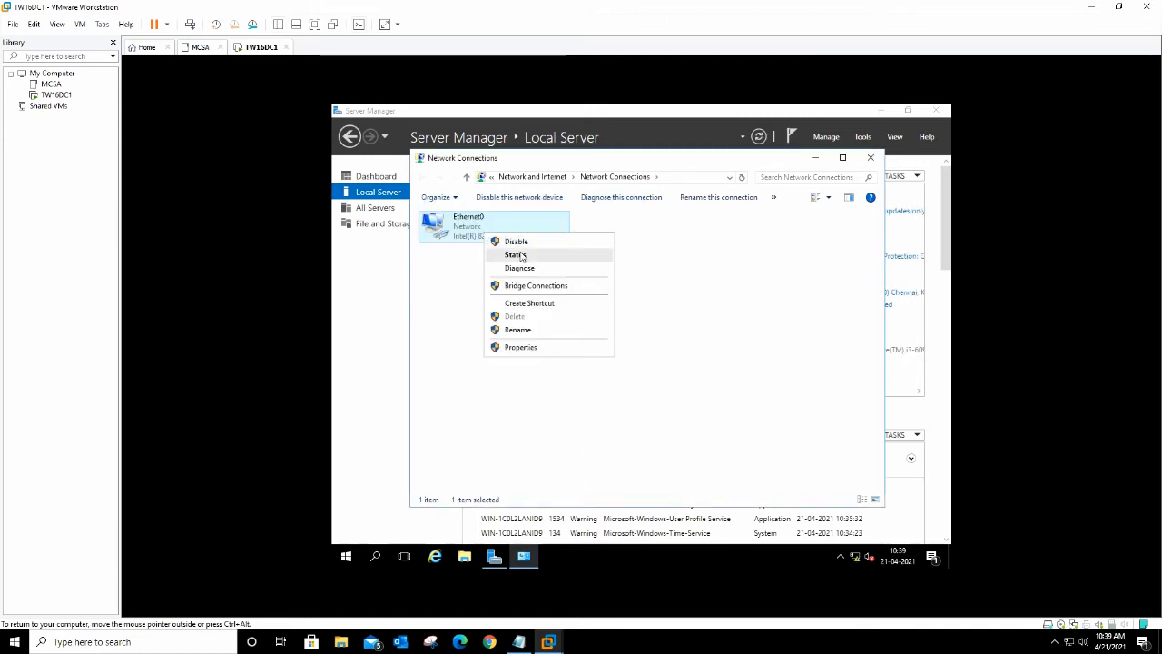
{"action": "left_click", "coordinate": [509, 252]}
{"action": "left_click", "coordinate": [577, 325]}
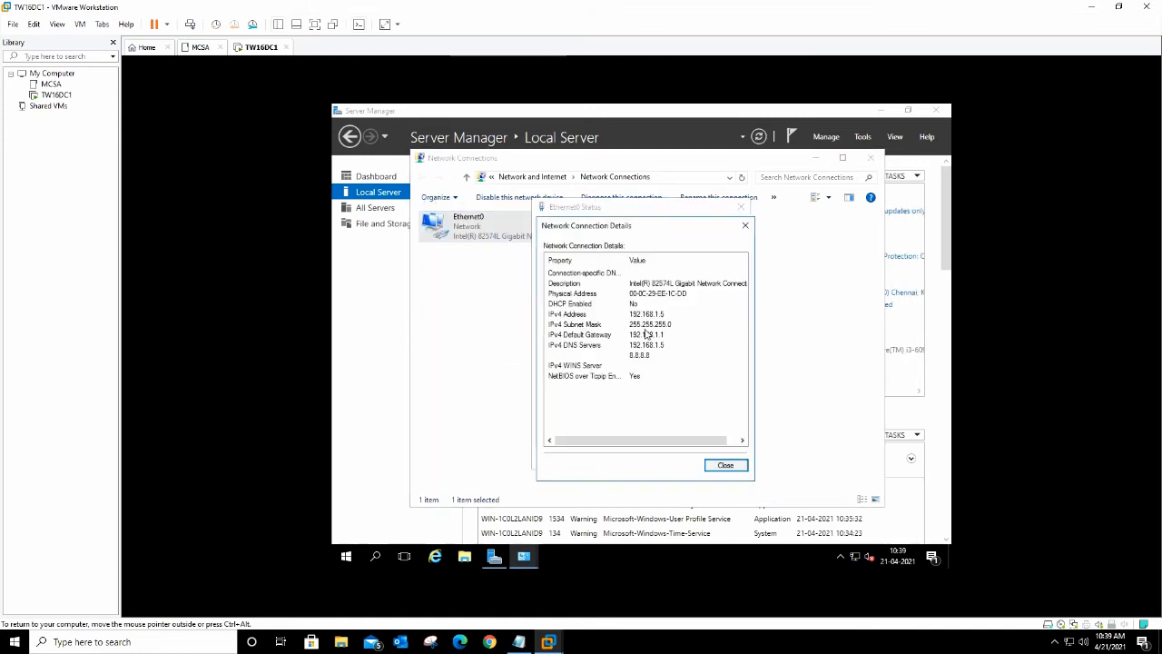
{"action": "left_click", "coordinate": [725, 465]}
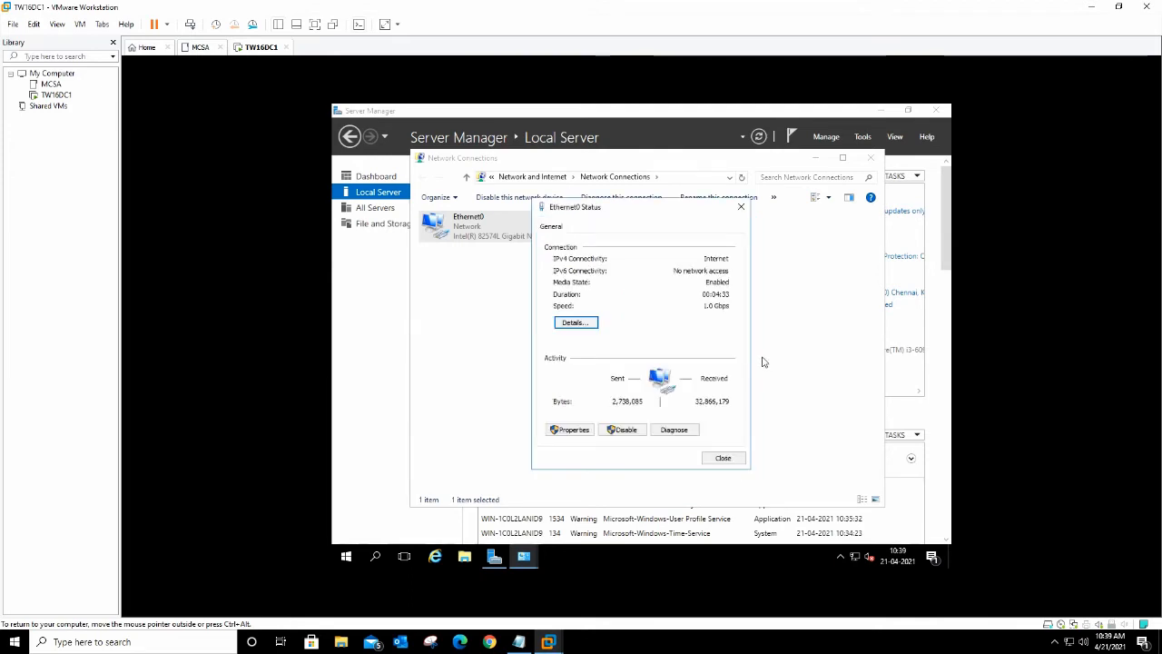
{"action": "left_click", "coordinate": [725, 457]}
{"action": "left_click", "coordinate": [871, 157]}
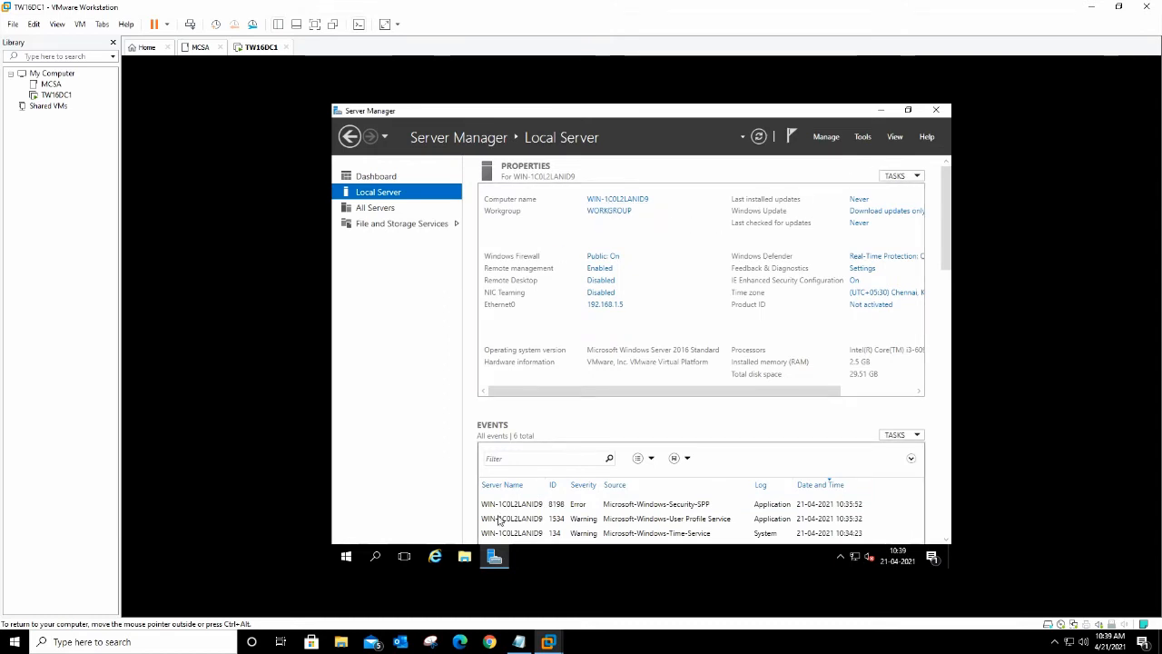
Step: Change the computer name to TW16DC1 in System Properties and restart now
{"action": "left_click", "coordinate": [615, 201]}
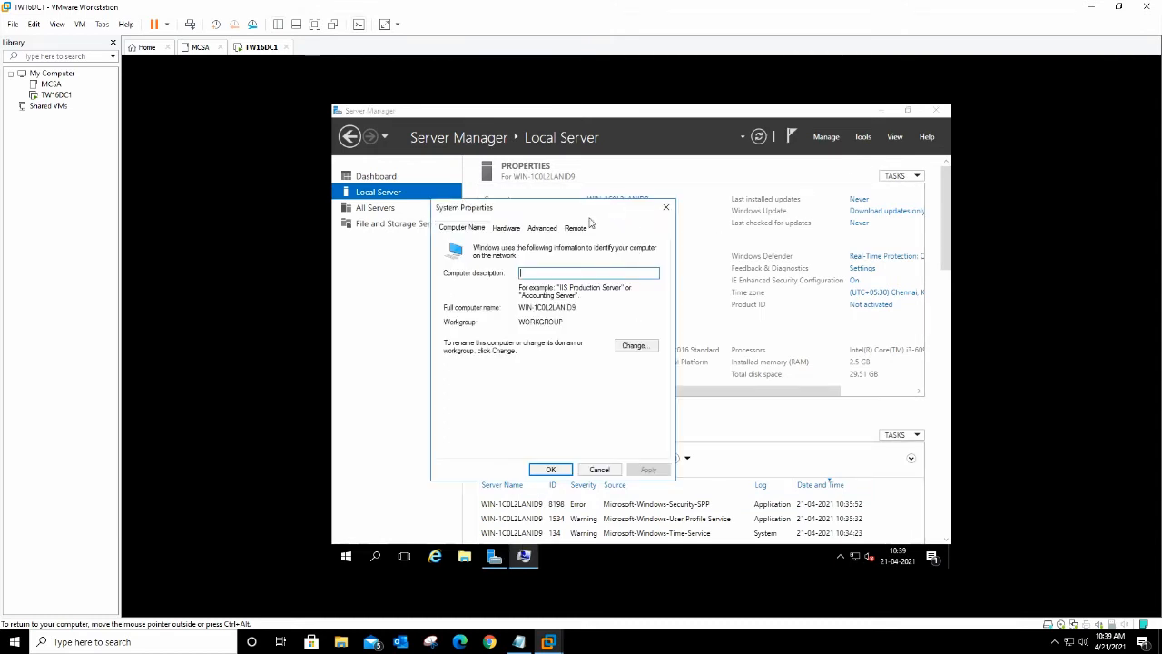
{"action": "left_click", "coordinate": [637, 347]}
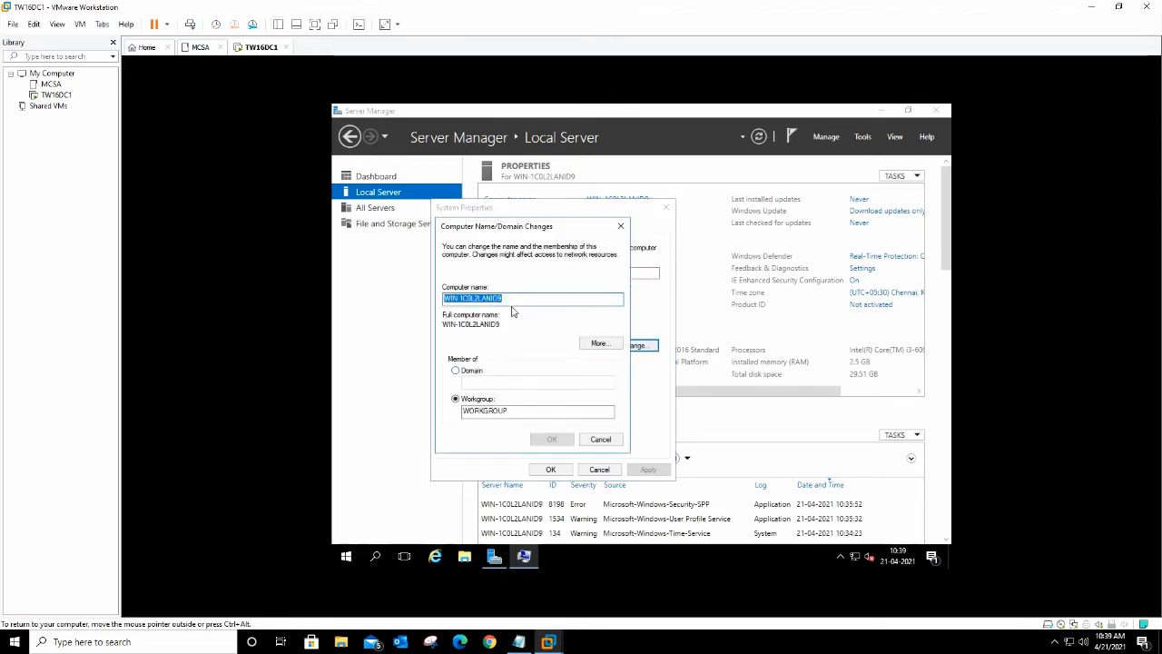
{"action": "type", "text": "TW16DC1"}
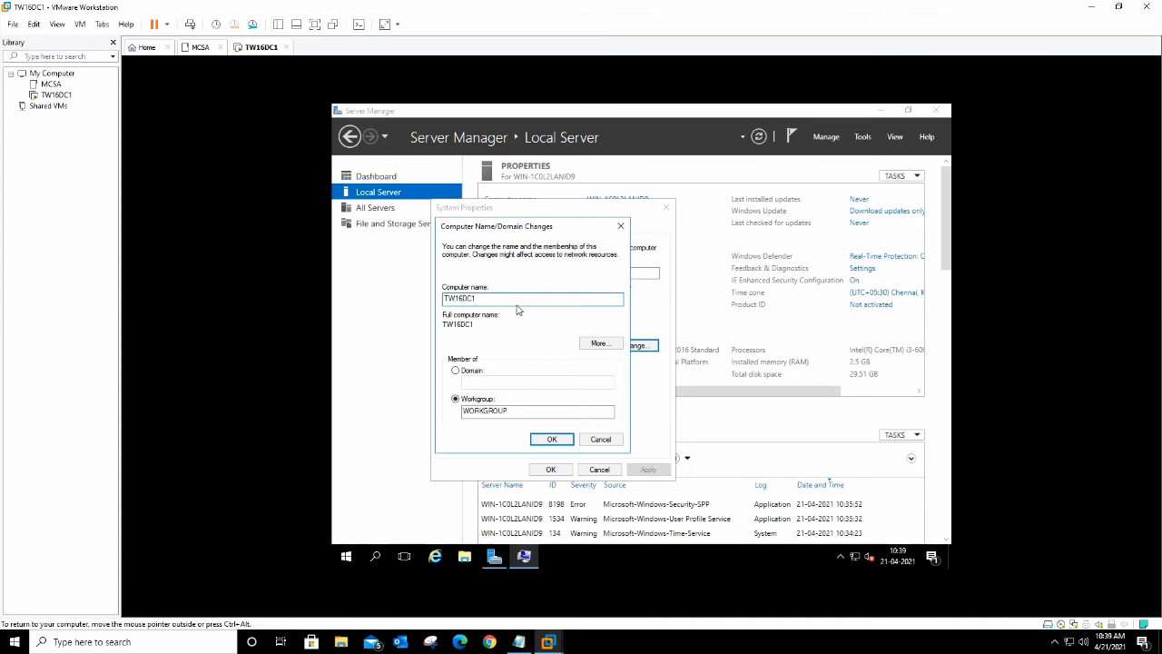
{"action": "left_click", "coordinate": [551, 441]}
{"action": "left_click", "coordinate": [715, 345]}
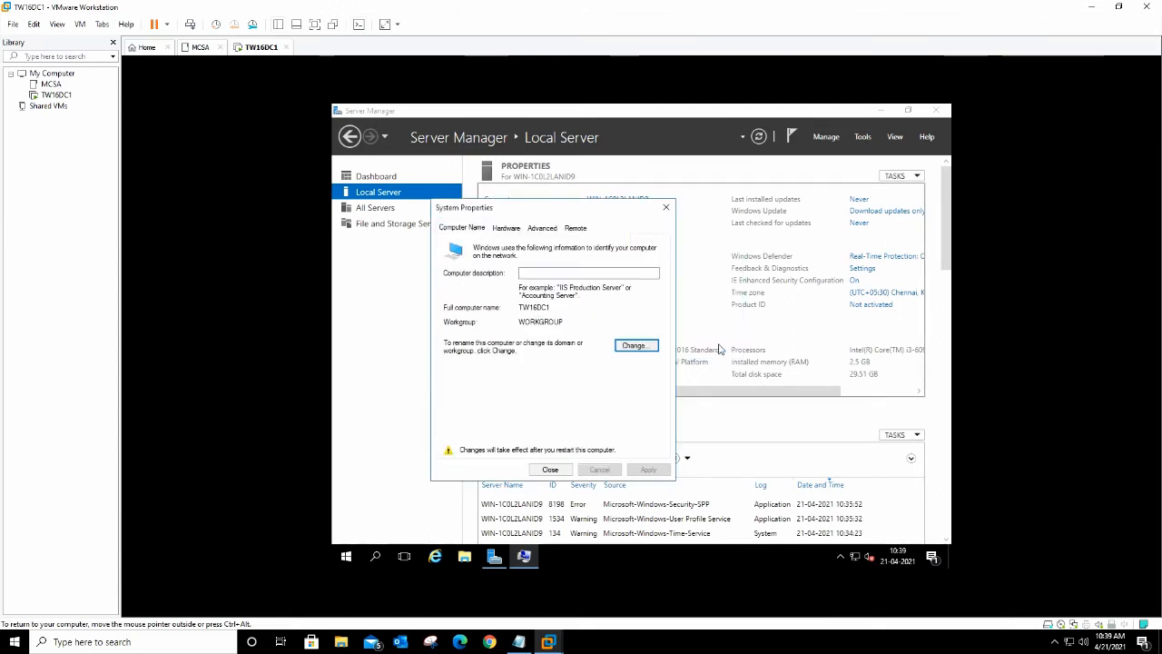
{"action": "left_click", "coordinate": [550, 469]}
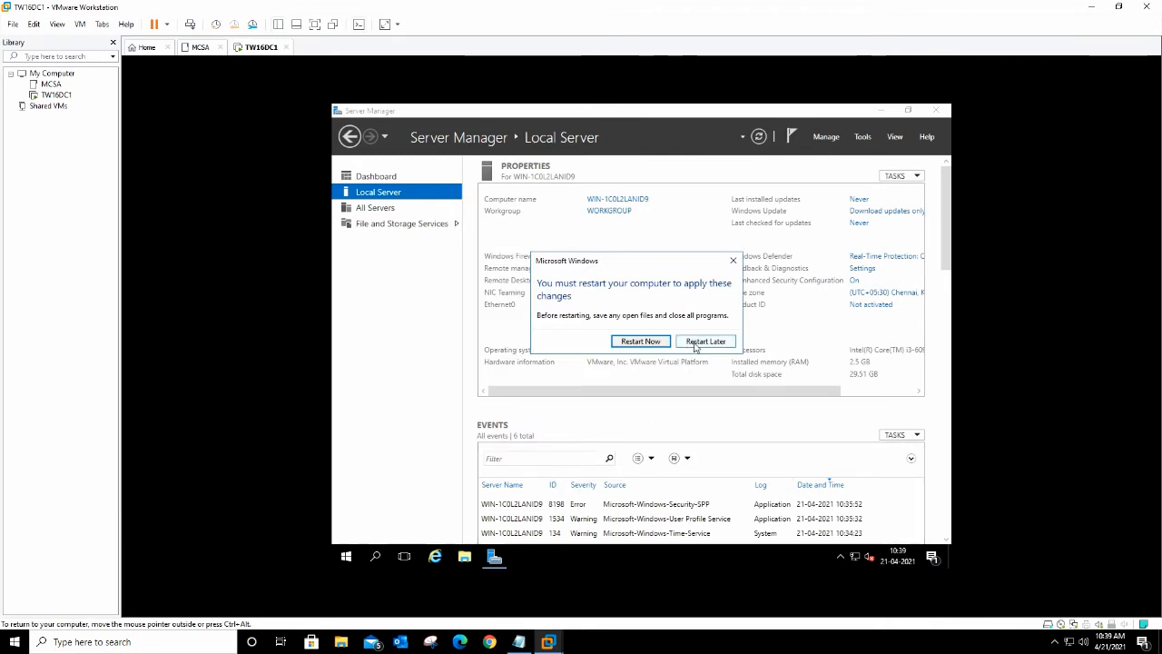
{"action": "left_click", "coordinate": [625, 344]}
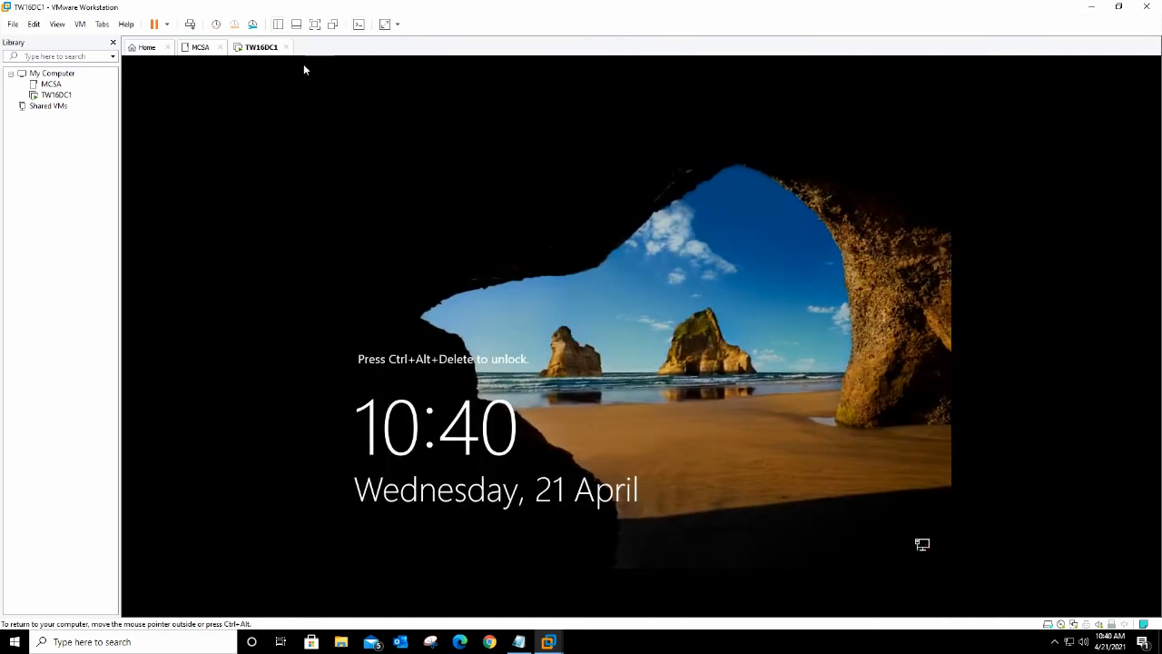
Step: Sign back in as Administrator, correcting a mistyped password before submitting
{"action": "left_click", "coordinate": [190, 24]}
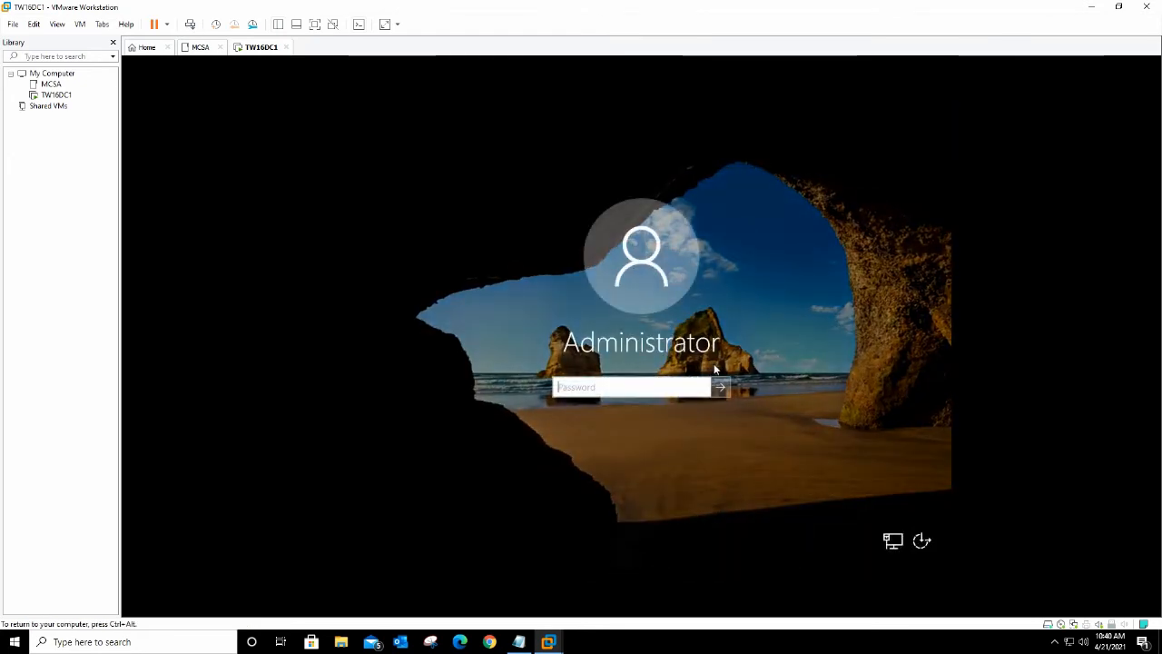
{"action": "type", "text": "••••"}
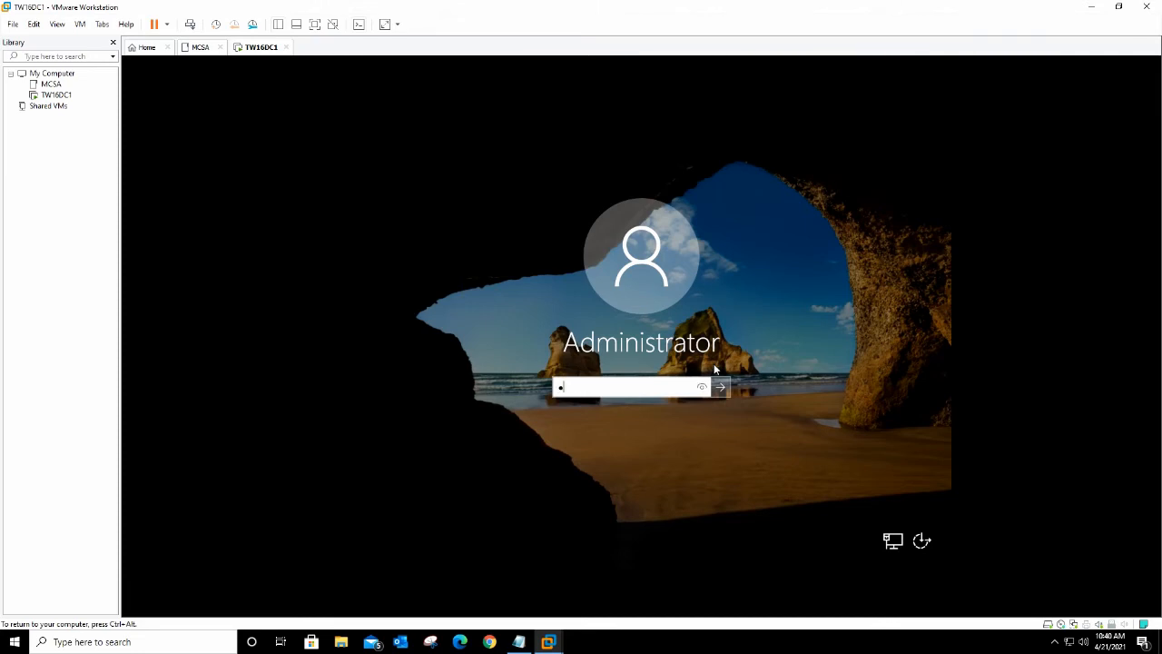
{"action": "key", "text": "BackSpace"}
{"action": "key", "text": "BackSpace"}
{"action": "key", "text": "BackSpace"}
{"action": "key", "text": "BackSpace"}
{"action": "type", "text": "•••••••••"}
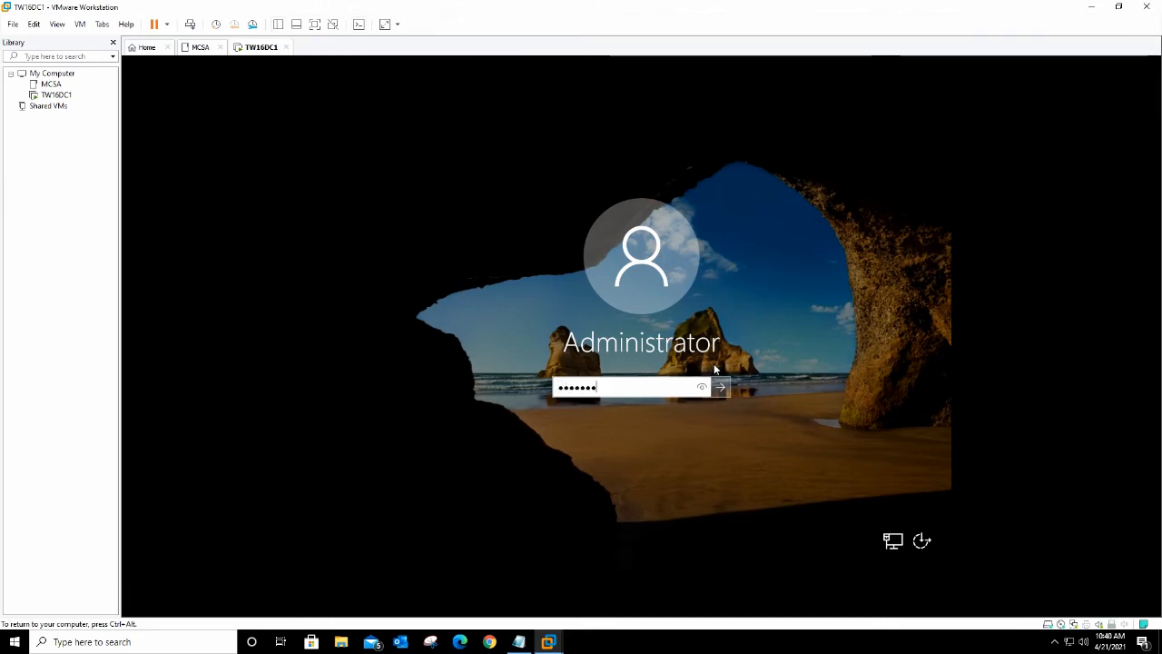
{"action": "key", "text": "Return"}
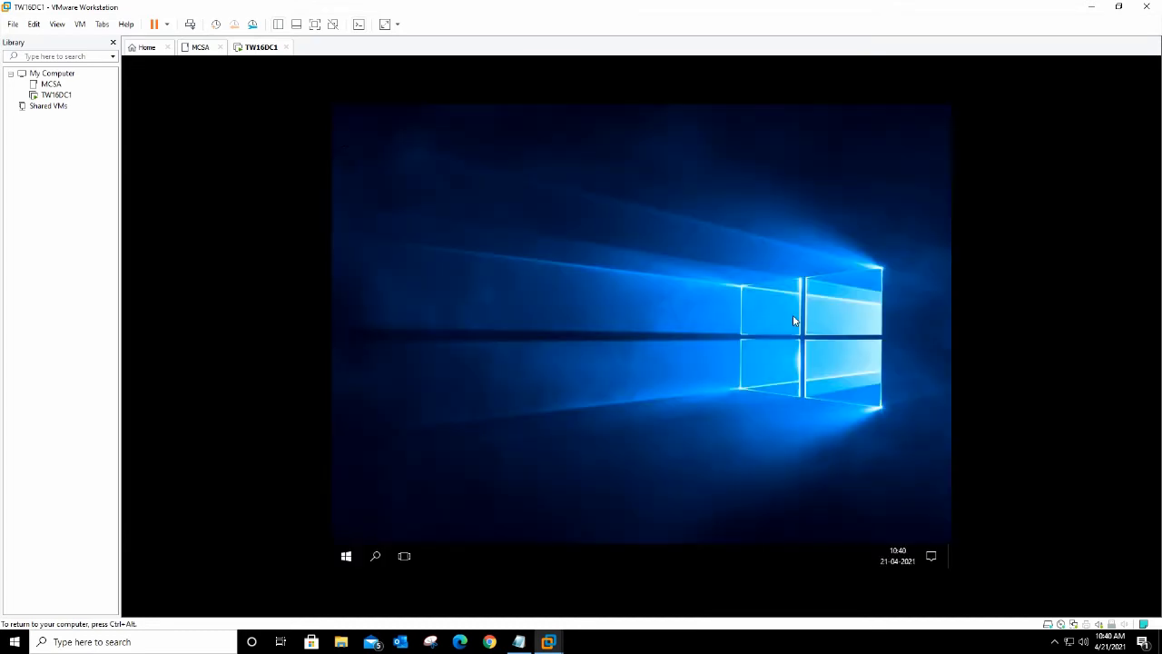
Step: Refresh the desktop and minimize Server Manager
{"action": "right_click", "coordinate": [648, 254]}
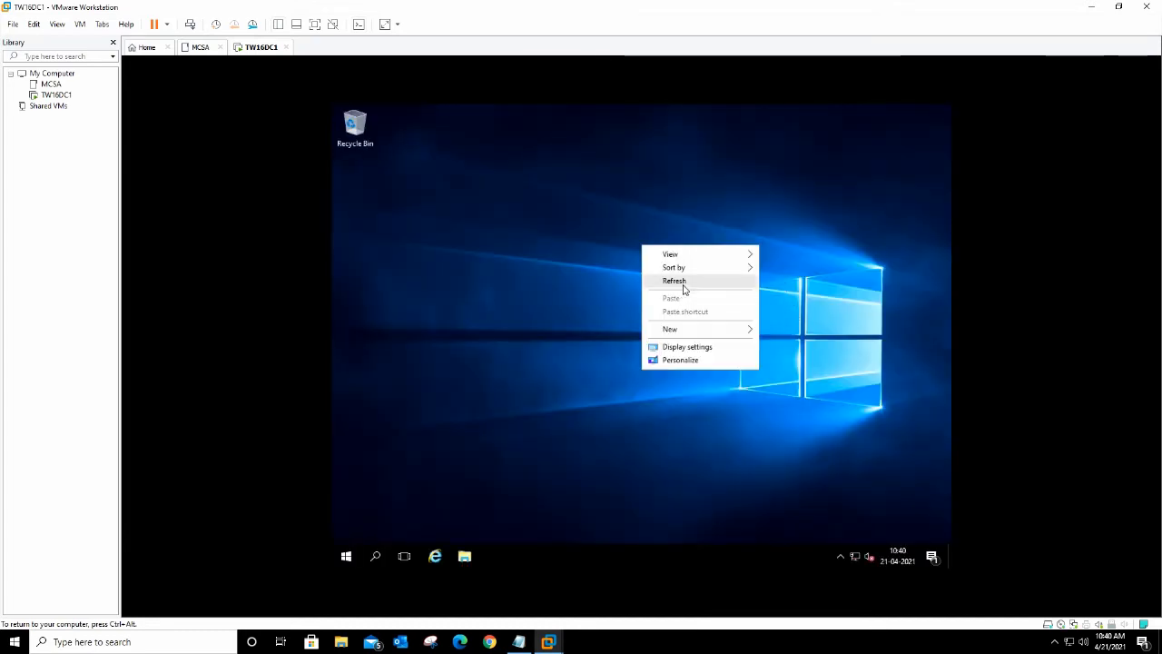
{"action": "left_click", "coordinate": [683, 281]}
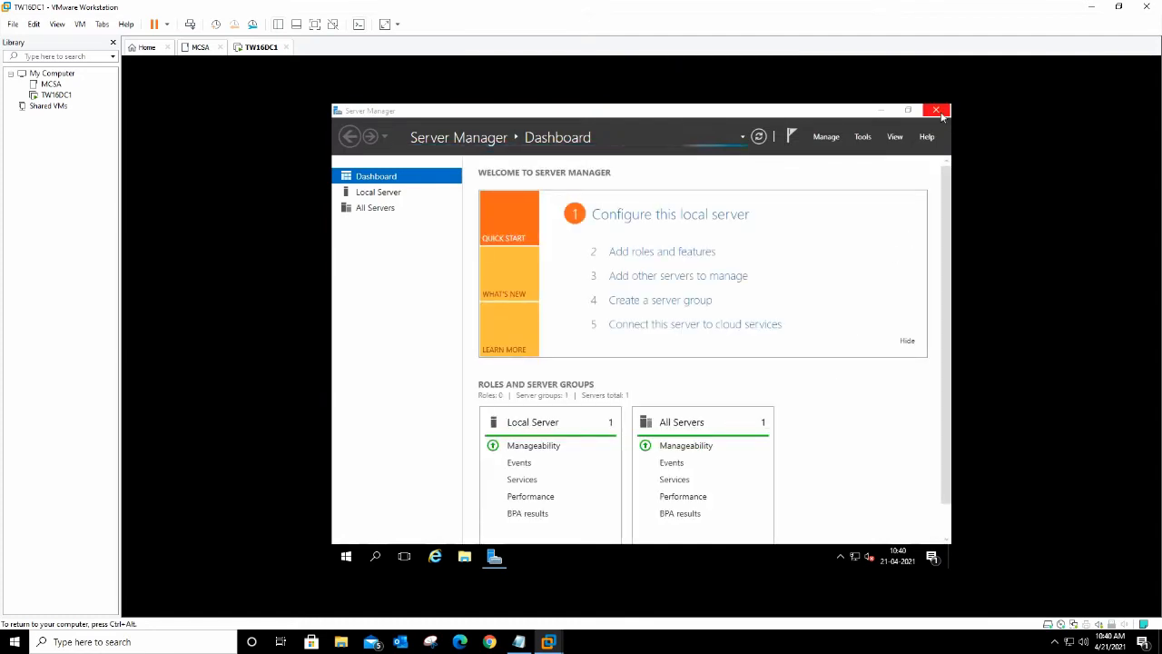
{"action": "left_click", "coordinate": [907, 111]}
{"action": "left_click", "coordinate": [830, 207]}
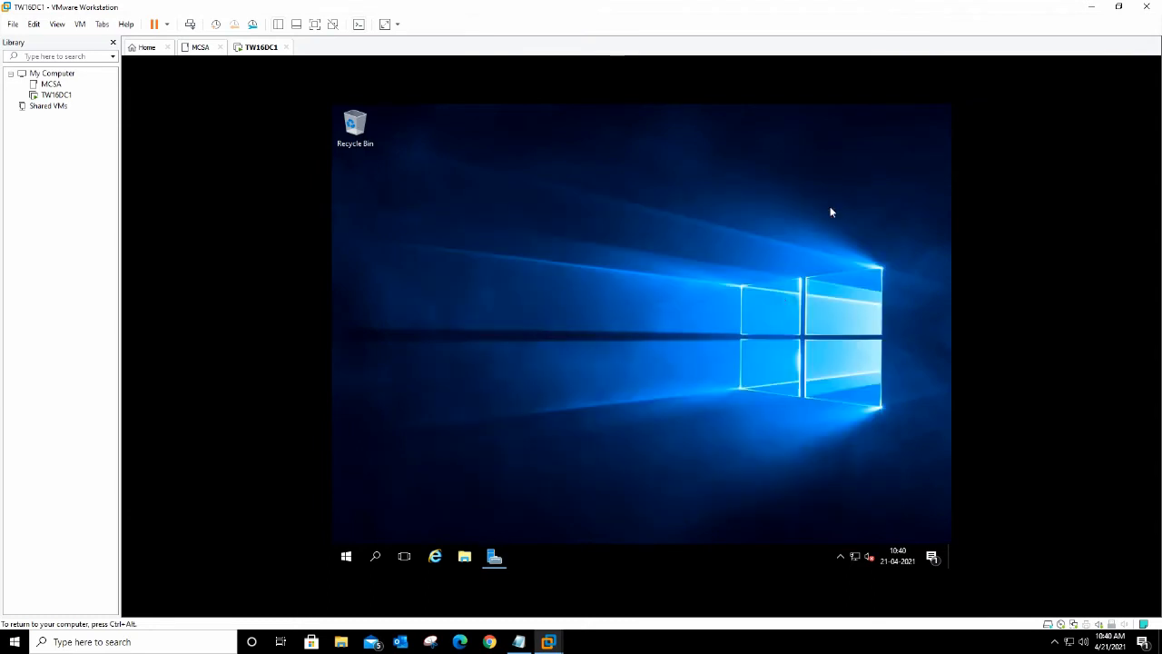
Step: Set the screen resolution to 1280 × 720 in Advanced display settings and keep the change
{"action": "right_click", "coordinate": [737, 441]}
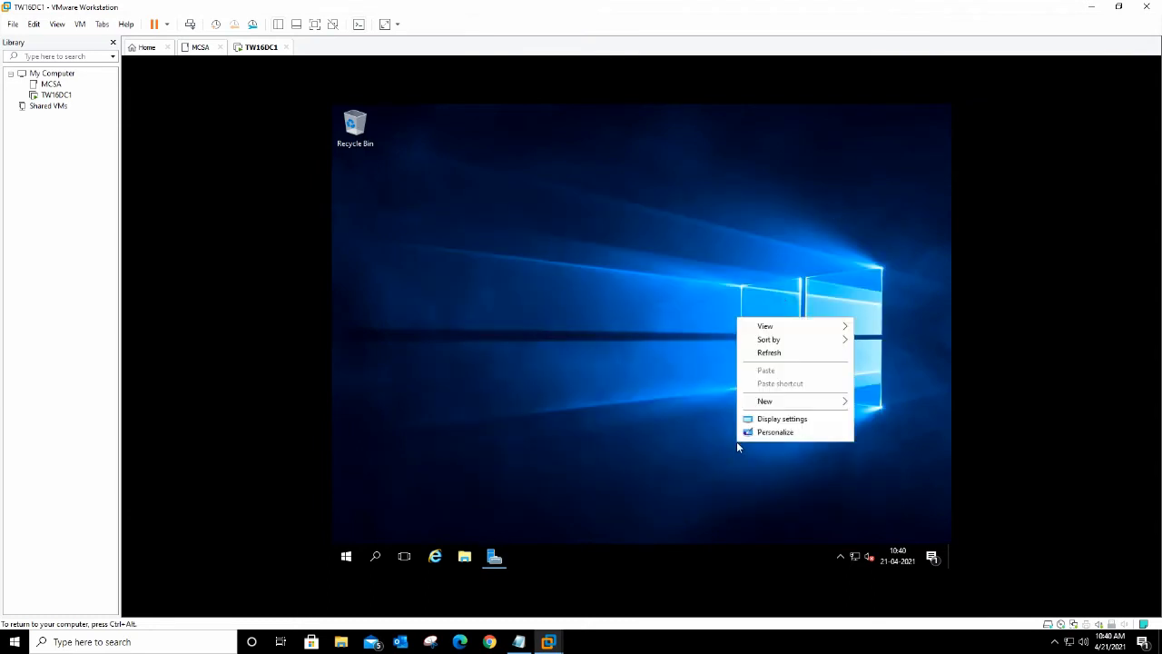
{"action": "left_click", "coordinate": [790, 422]}
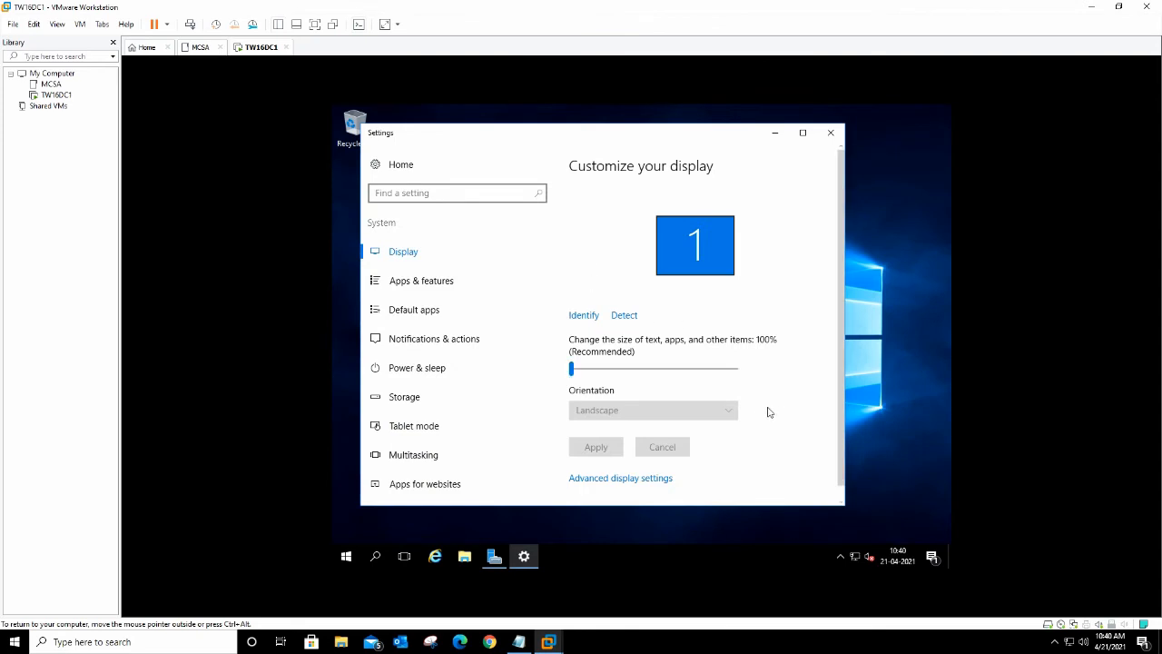
{"action": "scroll", "coordinate": [763, 426], "scroll_direction": "down", "scroll_amount": 1}
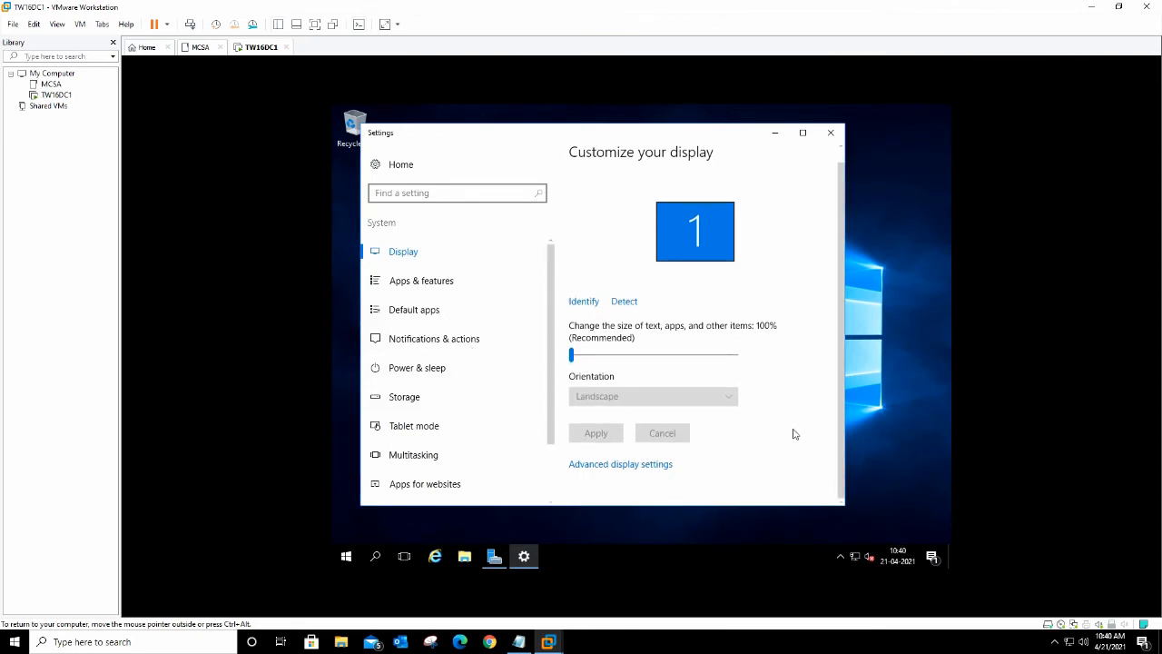
{"action": "left_click", "coordinate": [622, 465]}
{"action": "scroll", "coordinate": [717, 377], "scroll_direction": "down", "scroll_amount": 3}
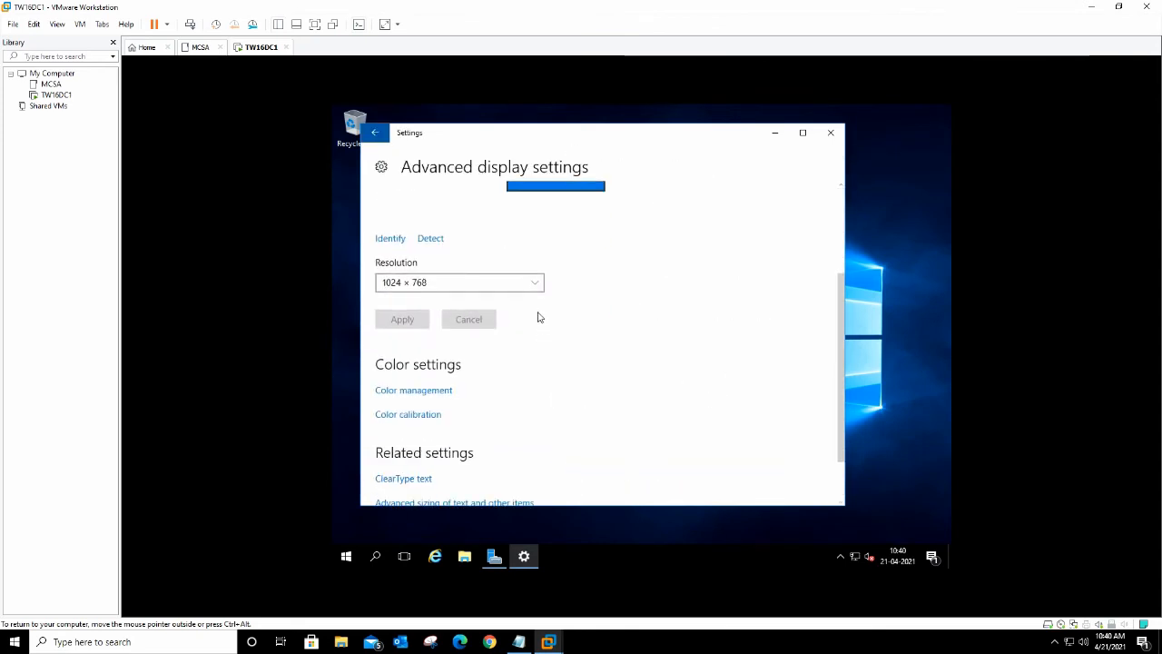
{"action": "left_click", "coordinate": [537, 283]}
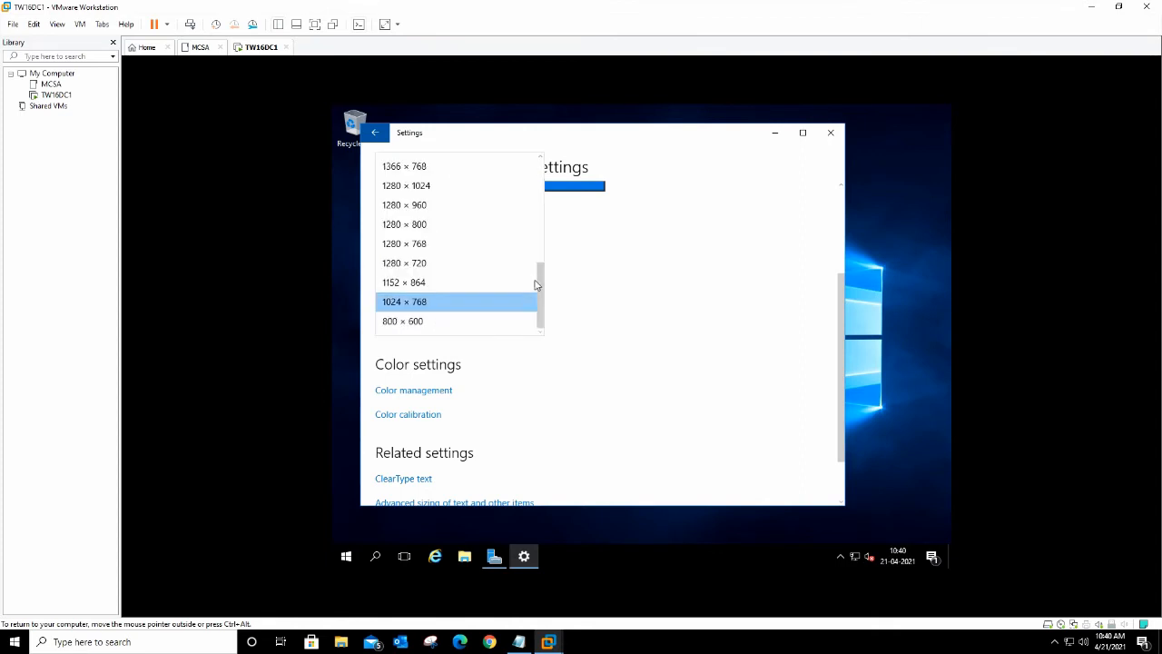
{"action": "left_click", "coordinate": [415, 262]}
{"action": "left_click", "coordinate": [402, 322]}
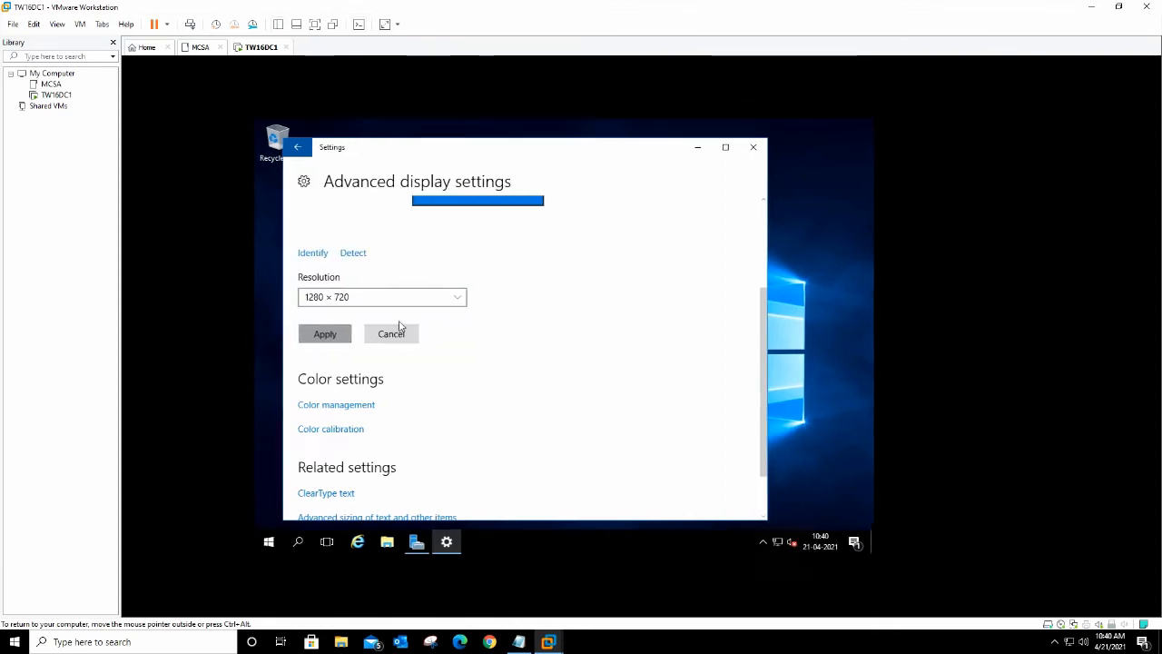
{"action": "left_click", "coordinate": [623, 365]}
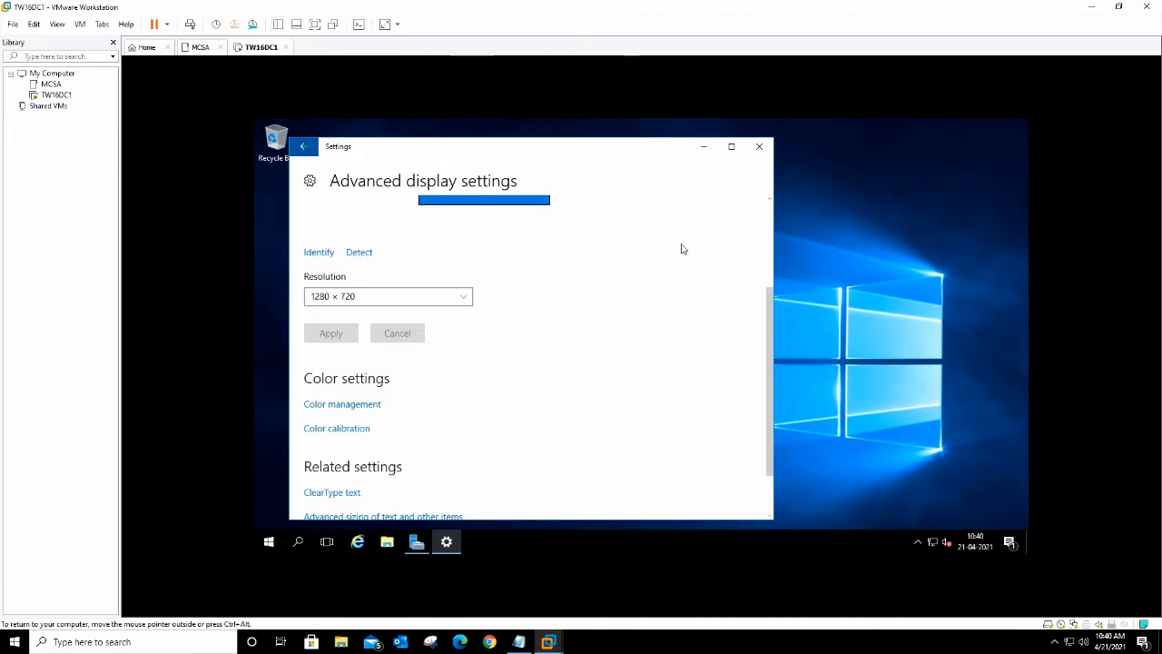
{"action": "scroll", "coordinate": [681, 247], "scroll_direction": "up", "scroll_amount": 3}
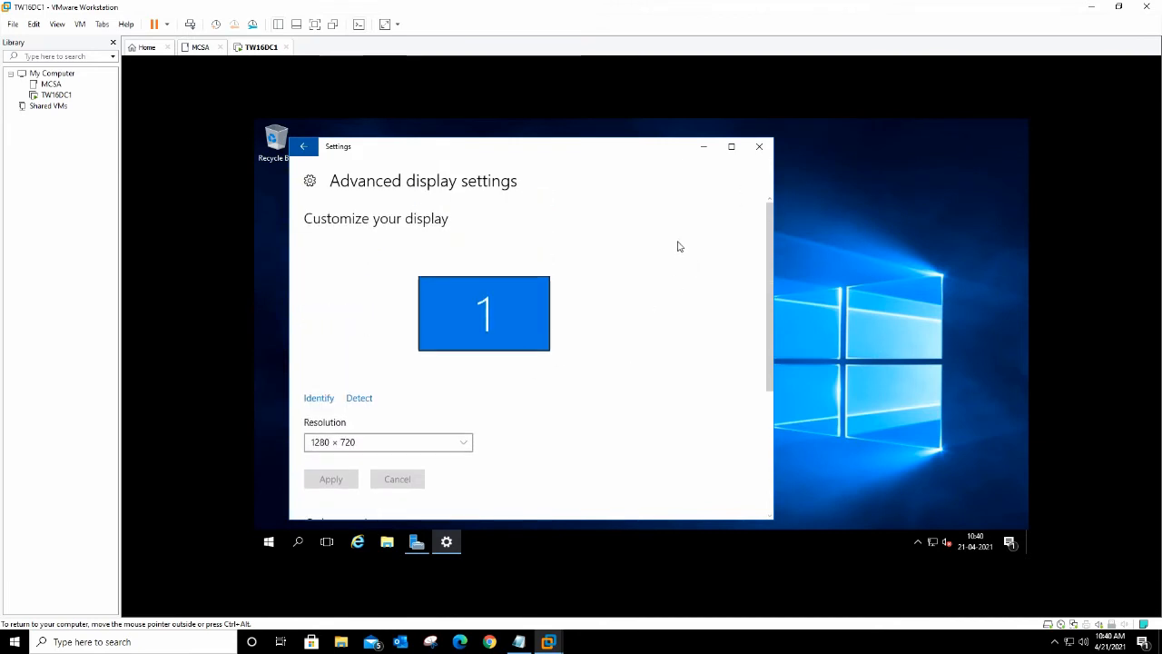
{"action": "left_click", "coordinate": [759, 147]}
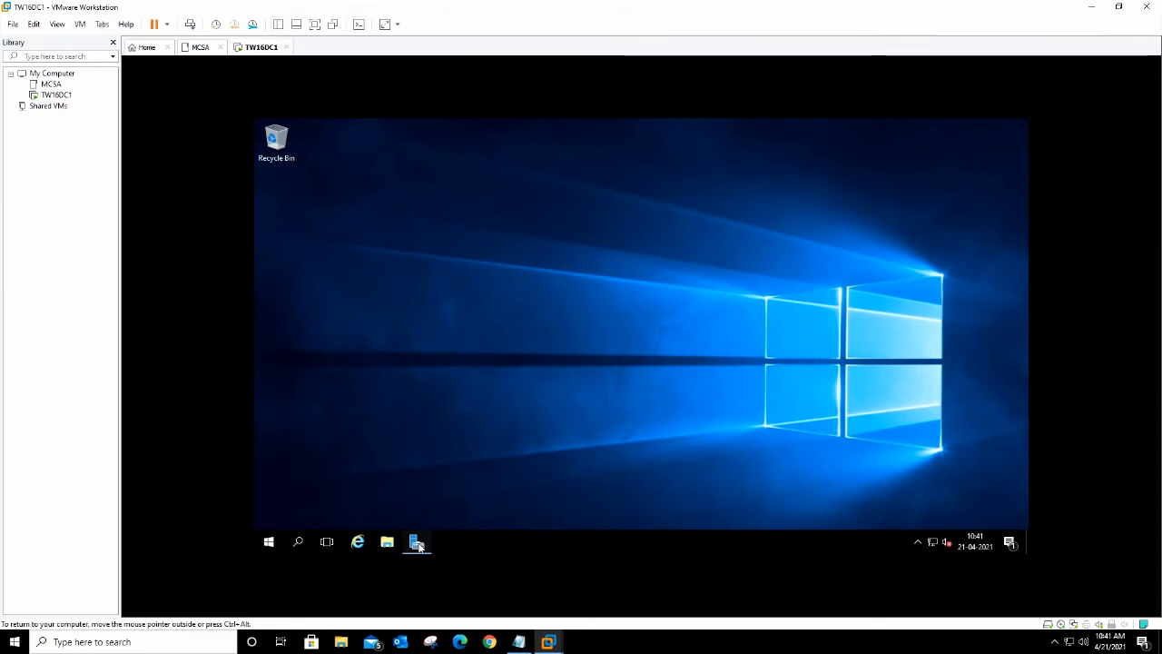
{"action": "key", "text": "super+r"}
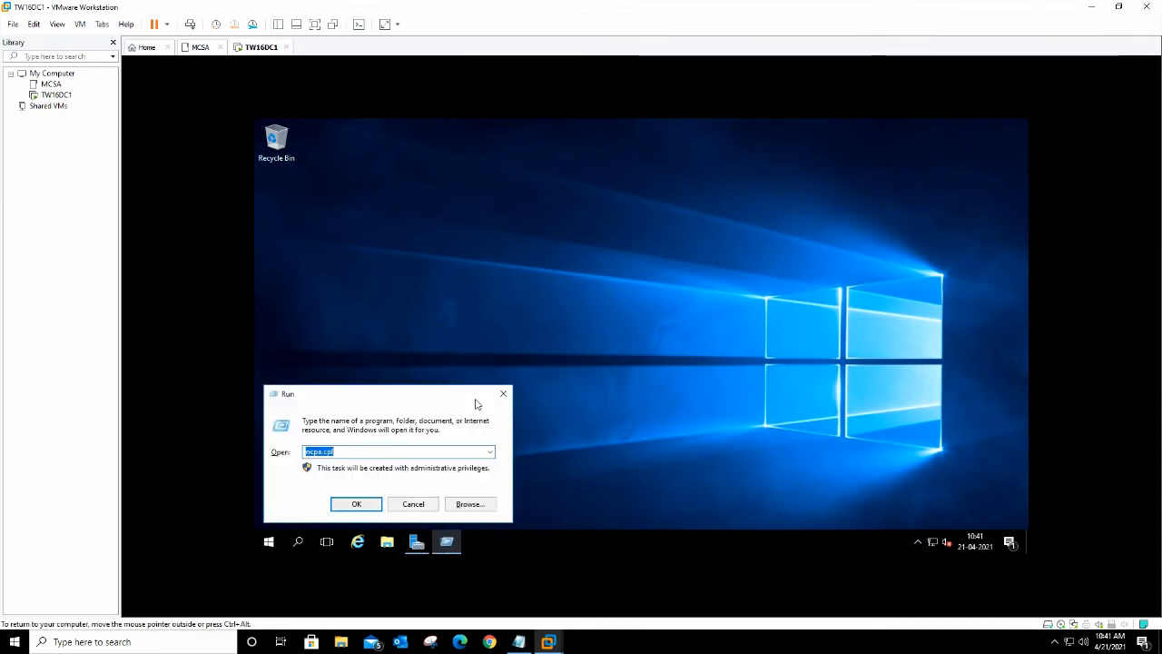
{"action": "type", "text": "cmd"}
{"action": "key", "text": "Return"}
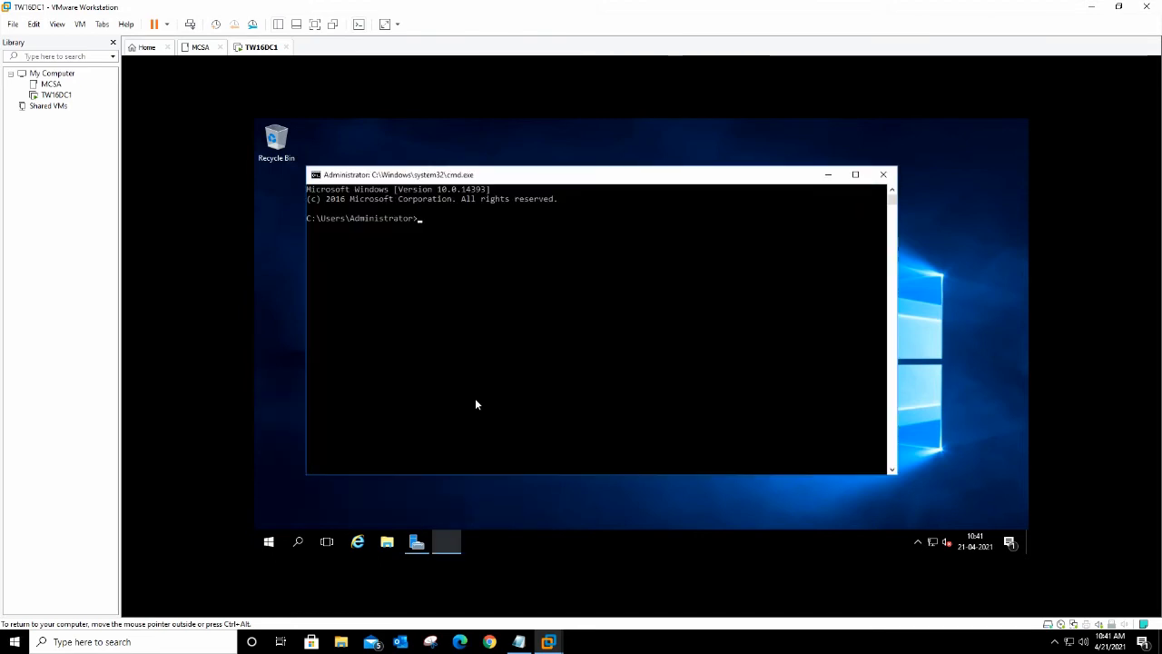
{"action": "type", "text": "hos"}
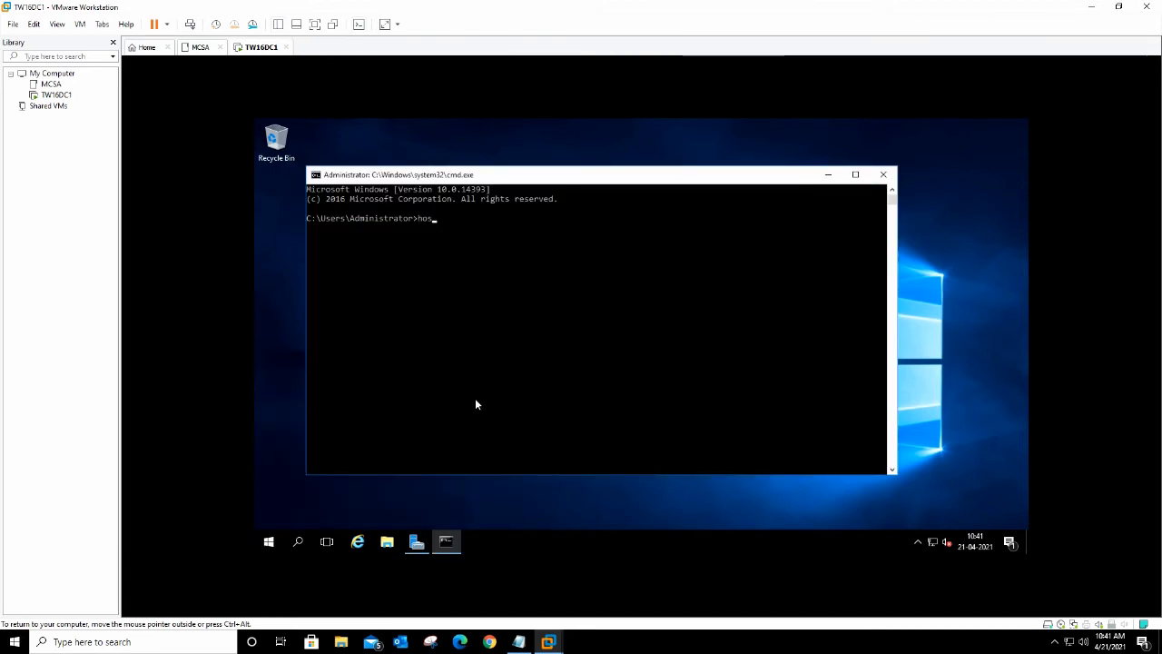
{"action": "type", "text": "tname"}
{"action": "key", "text": "Return"}
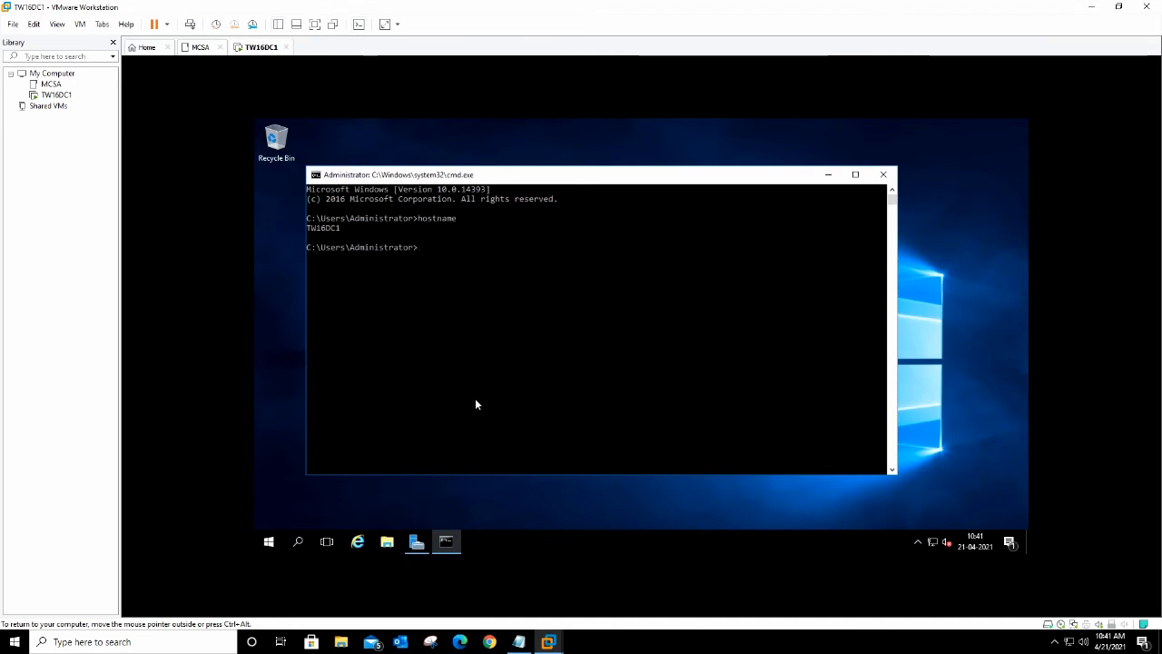
{"action": "type", "text": "ipconfig /all"}
{"action": "key", "text": "Return"}
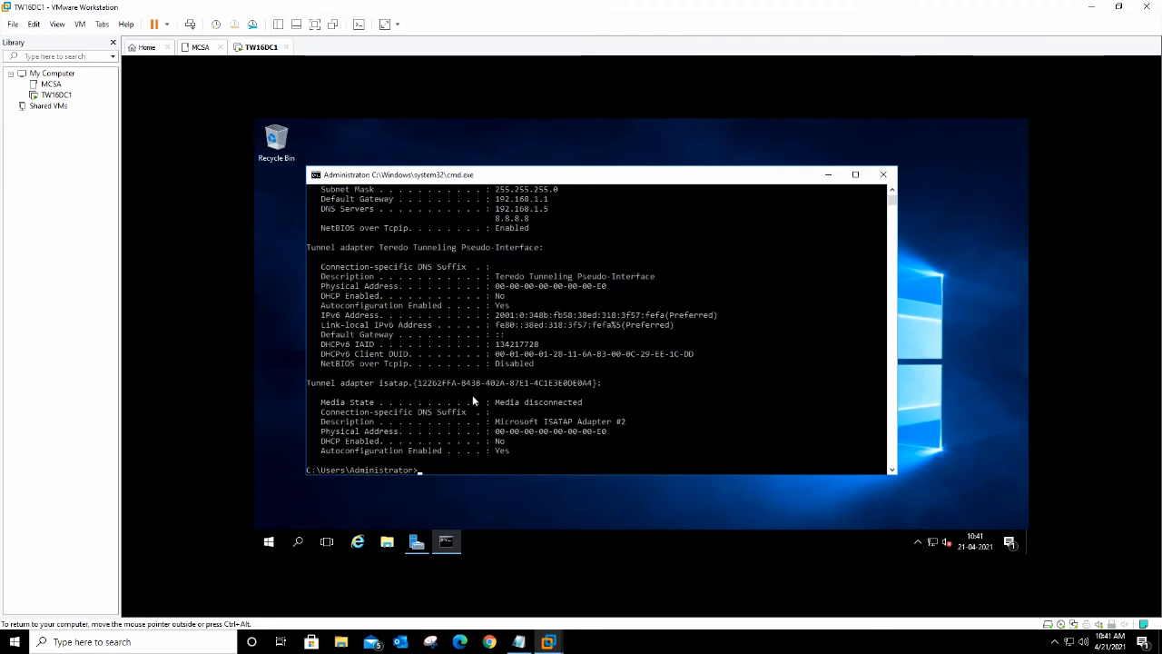
{"action": "scroll", "coordinate": [536, 343], "scroll_direction": "up", "scroll_amount": 2}
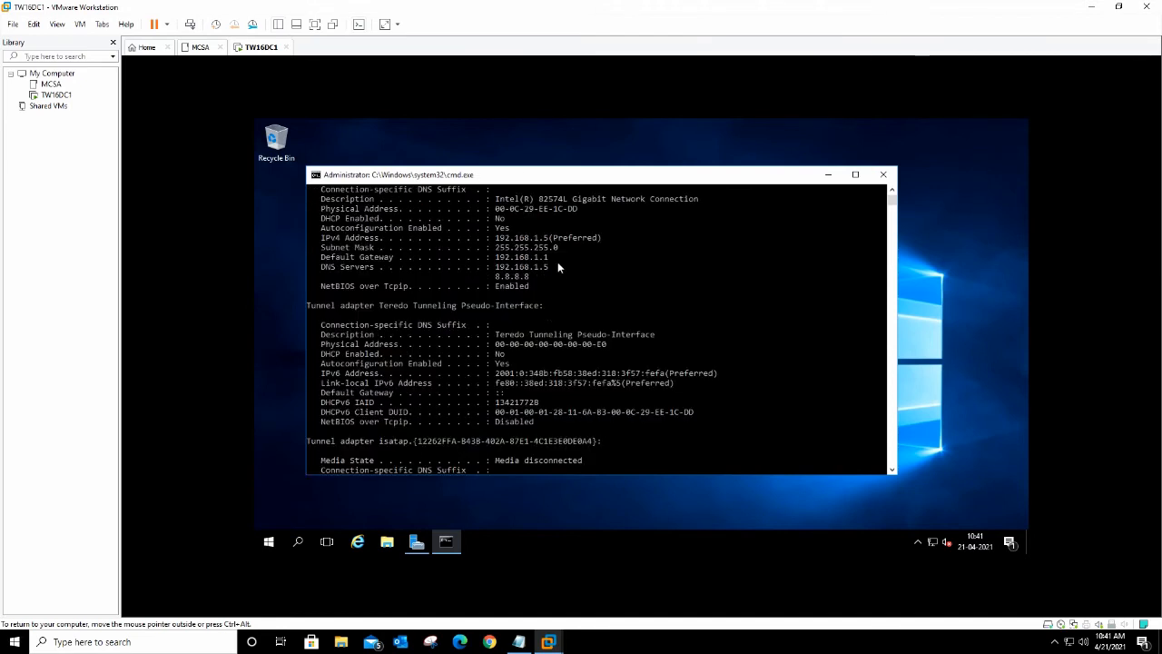
{"action": "left_click", "coordinate": [884, 175]}
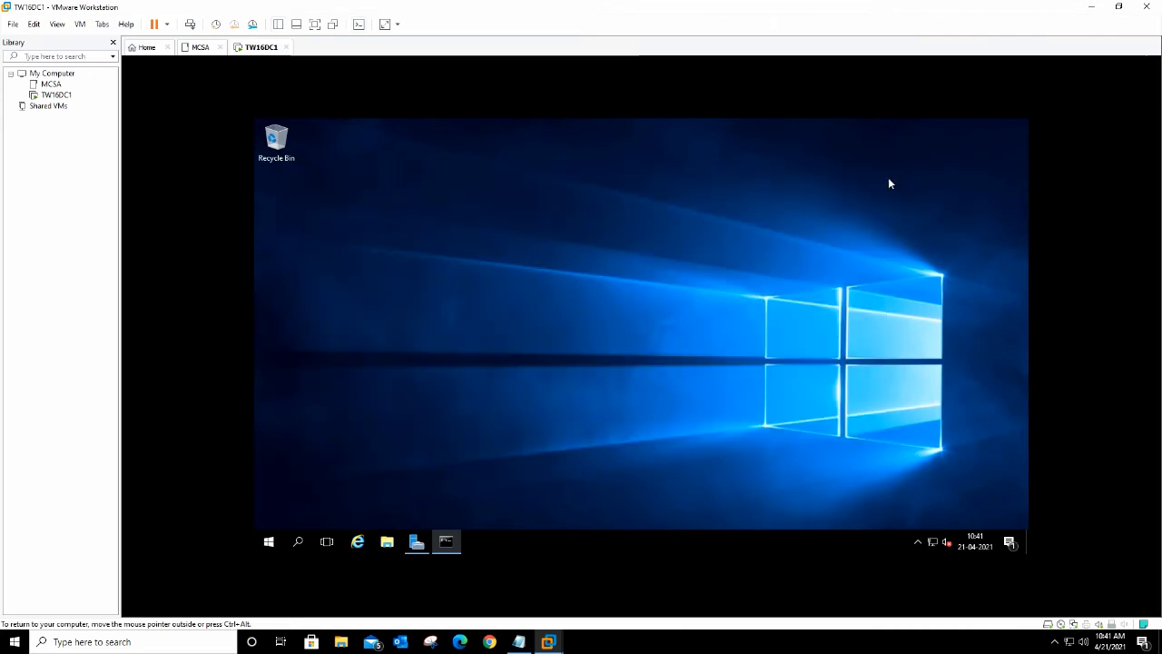
Step: Open Server Manager maximized and advance Add Roles and Features, role-based, to TW16DC1's server roles page
{"action": "left_click", "coordinate": [423, 546]}
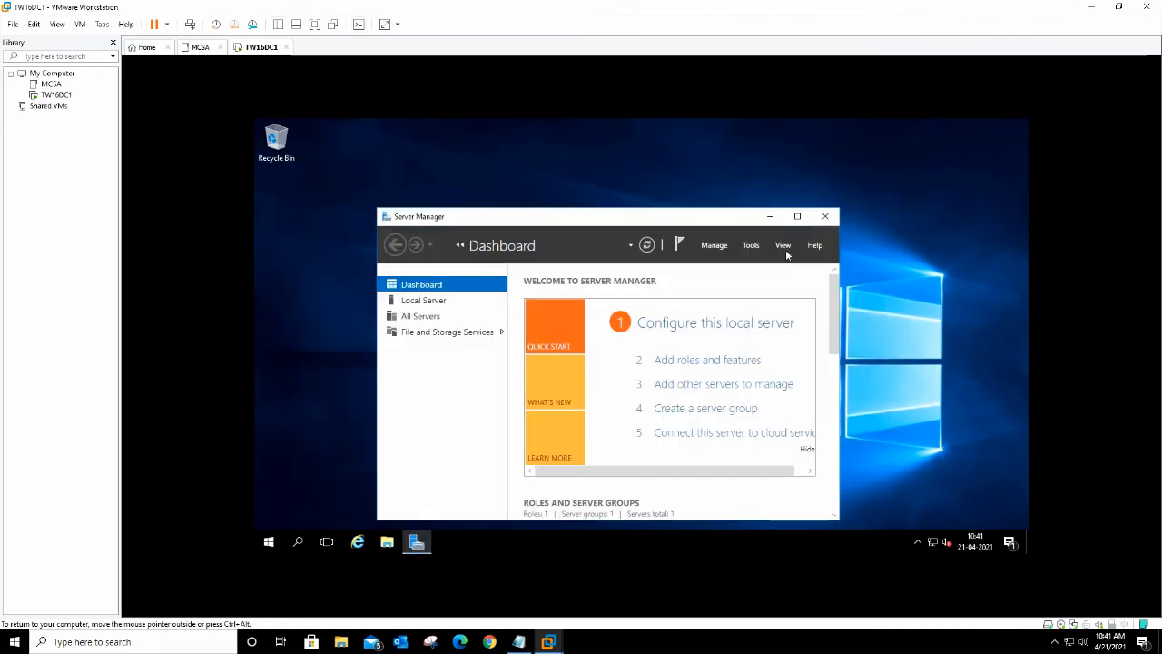
{"action": "double_click", "coordinate": [799, 222]}
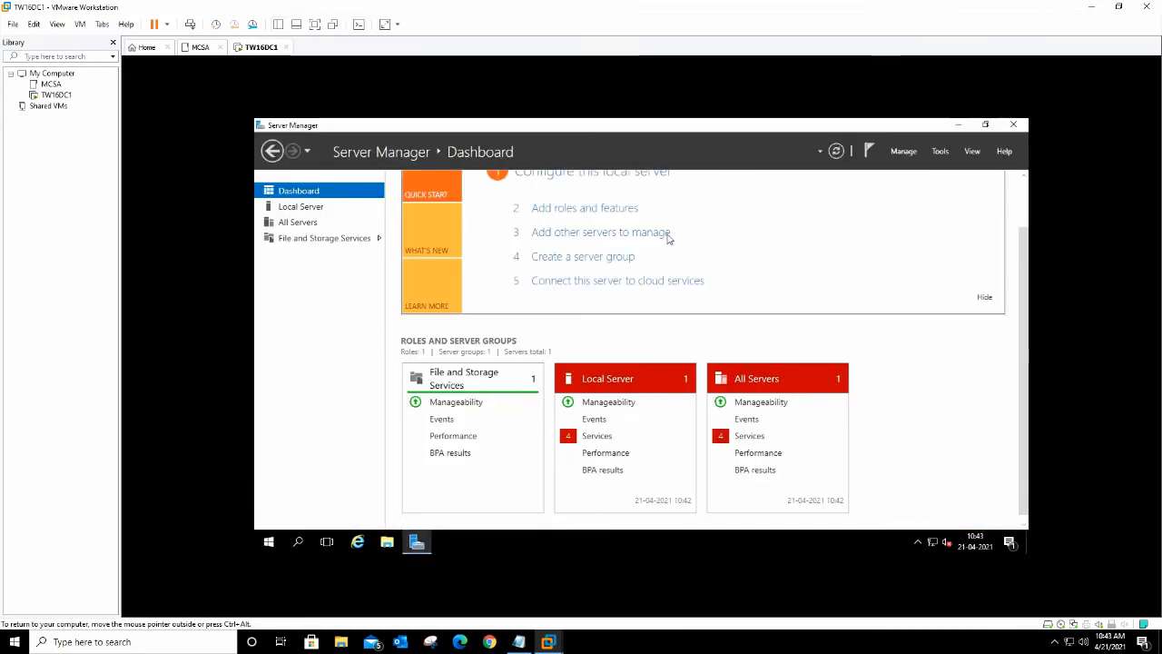
{"action": "left_click", "coordinate": [603, 208]}
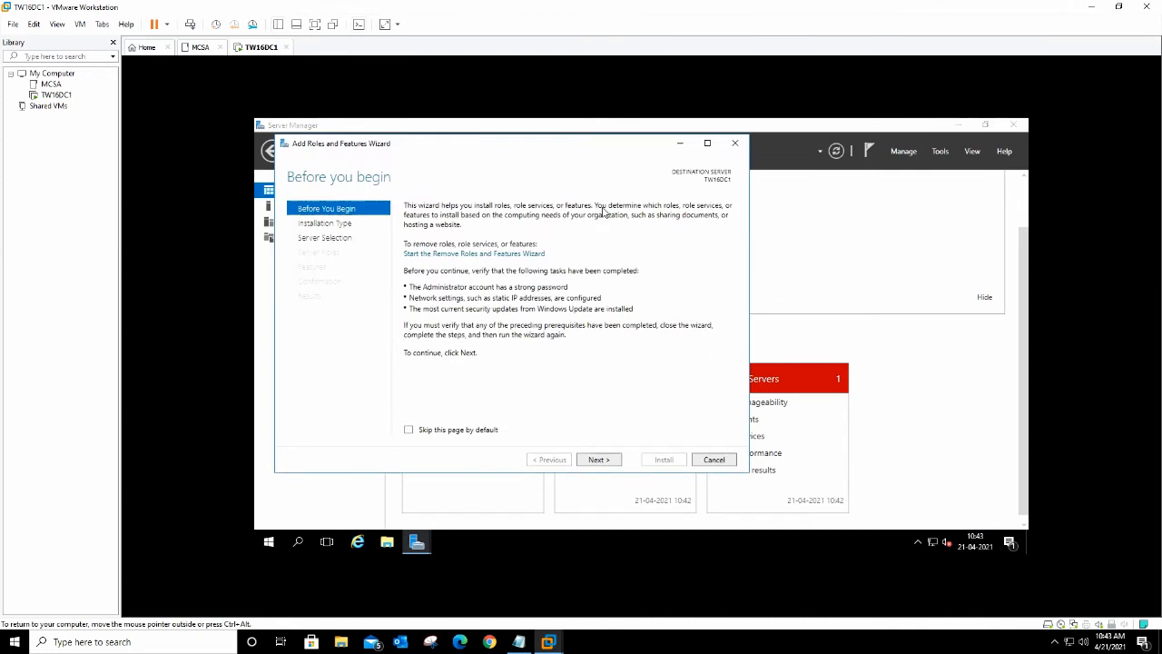
{"action": "left_click", "coordinate": [598, 460]}
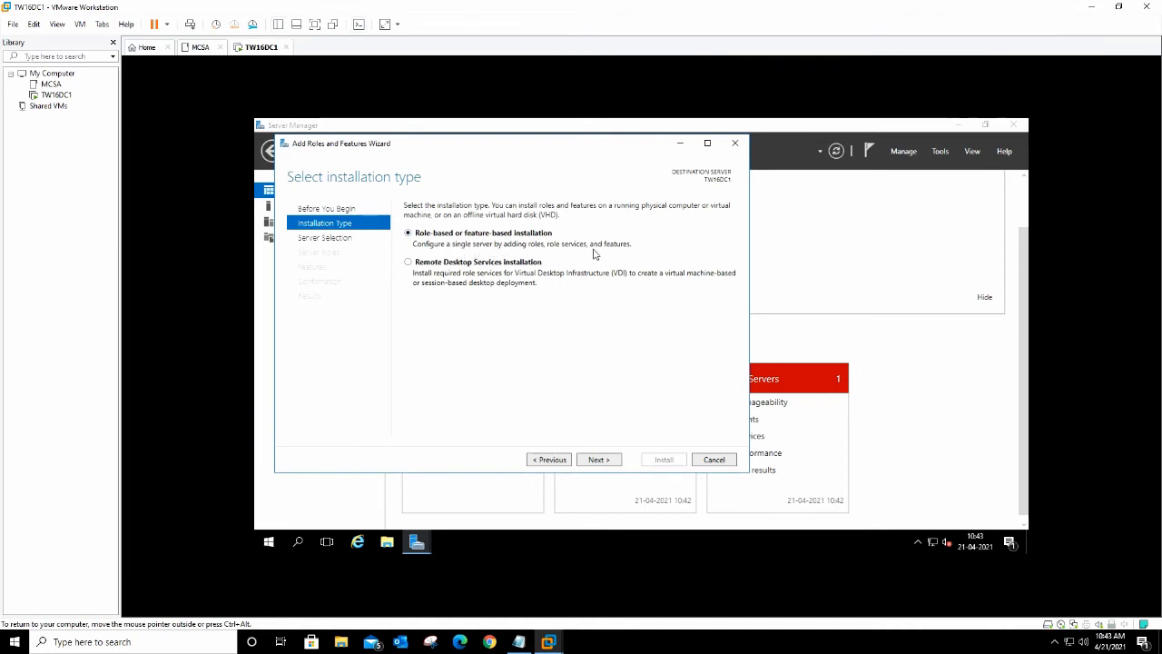
{"action": "left_click", "coordinate": [599, 459]}
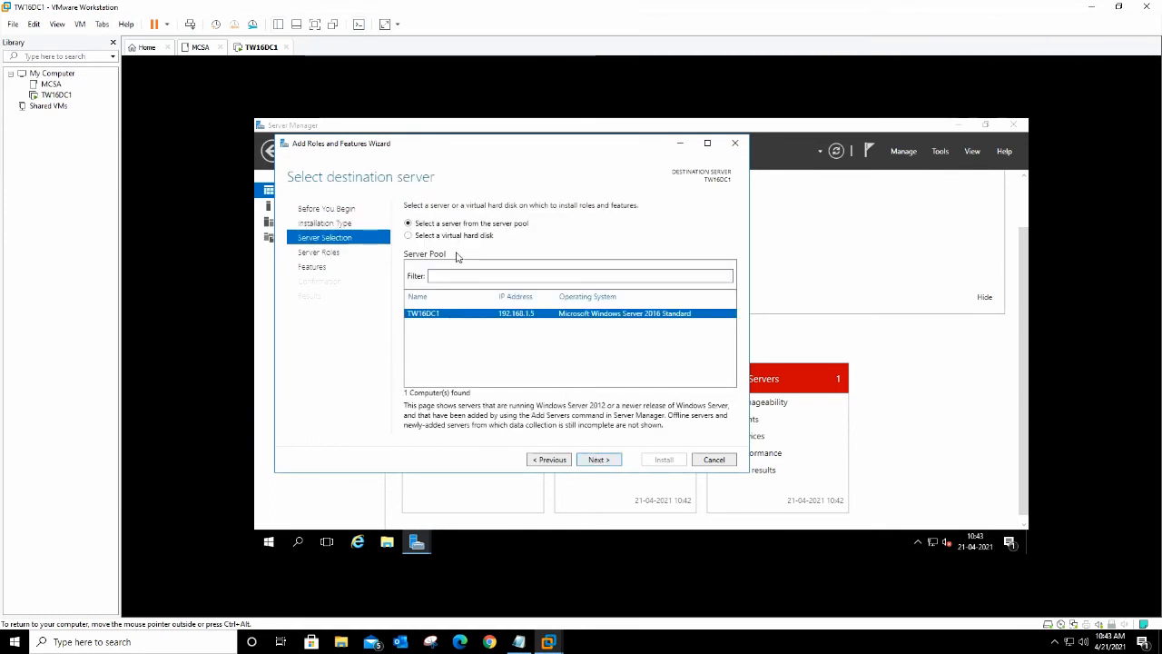
{"action": "left_click", "coordinate": [604, 460]}
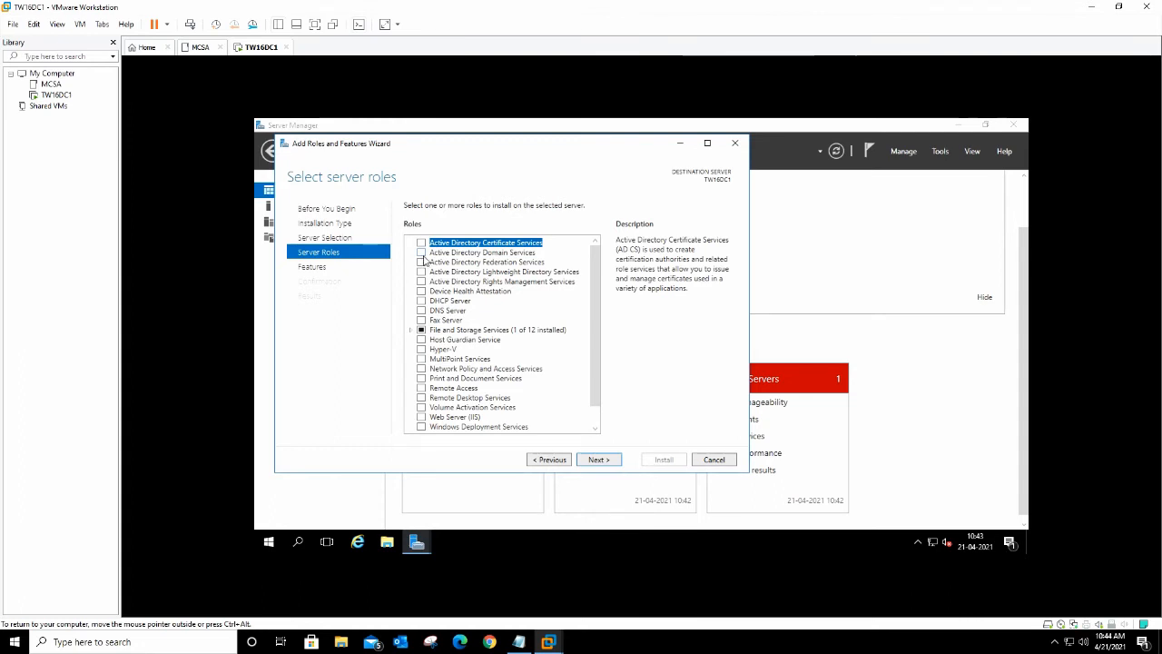
Step: Select the Active Directory Domain Services and DNS Server roles, adding their required management tools
{"action": "left_click", "coordinate": [421, 254]}
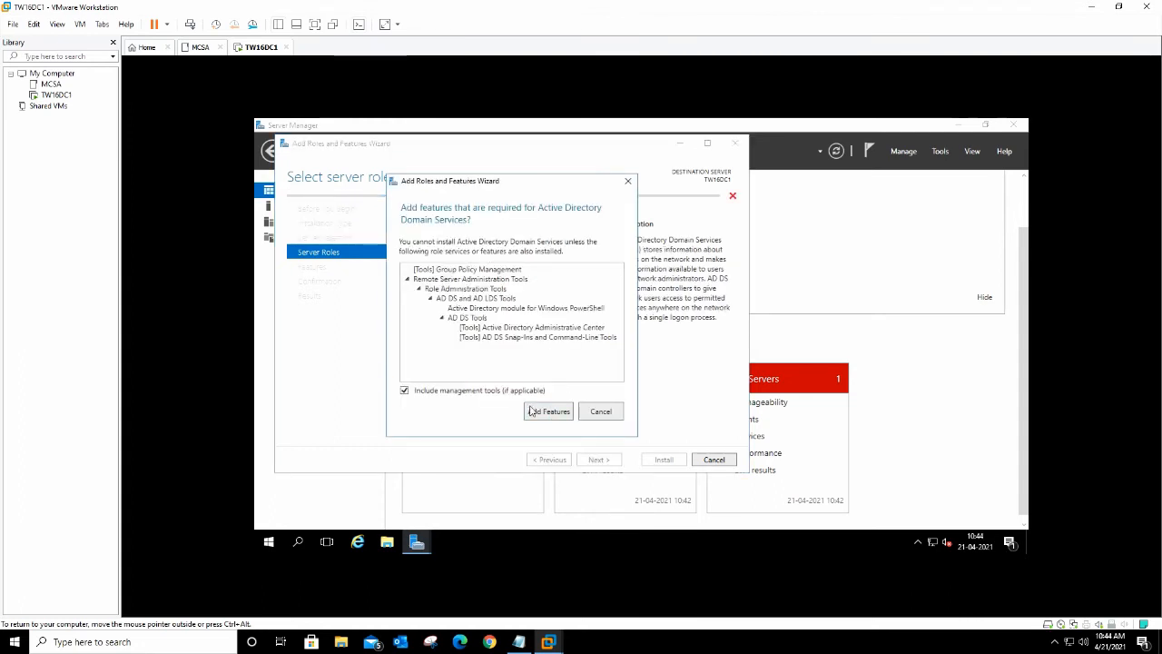
{"action": "left_click", "coordinate": [549, 413]}
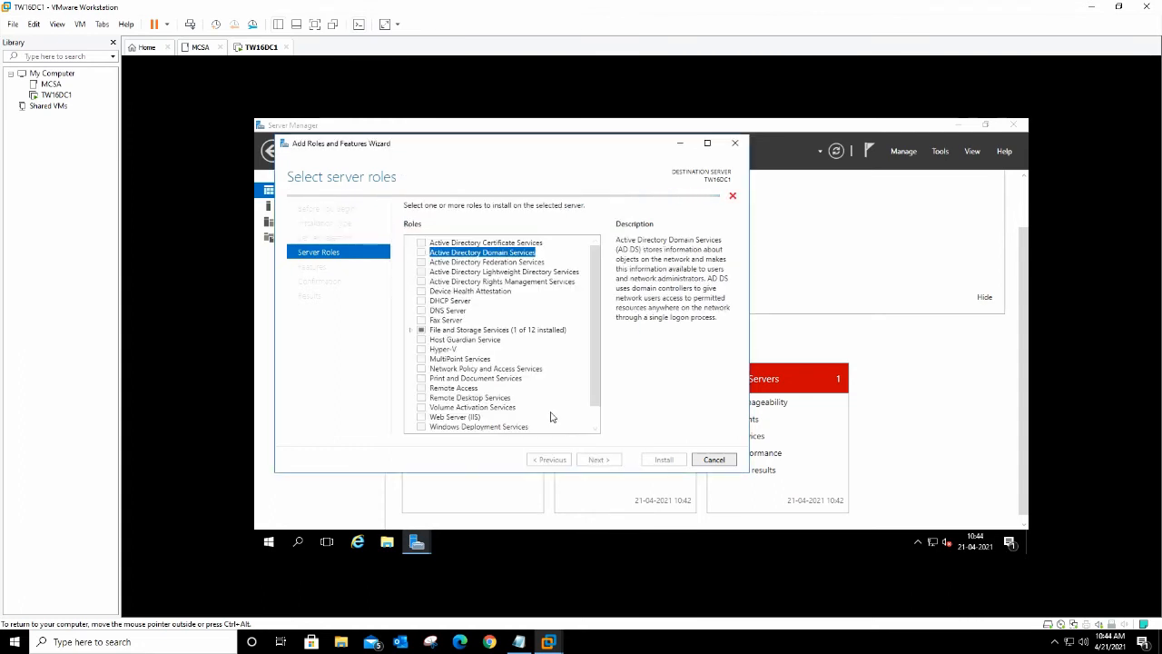
{"action": "left_click", "coordinate": [421, 310]}
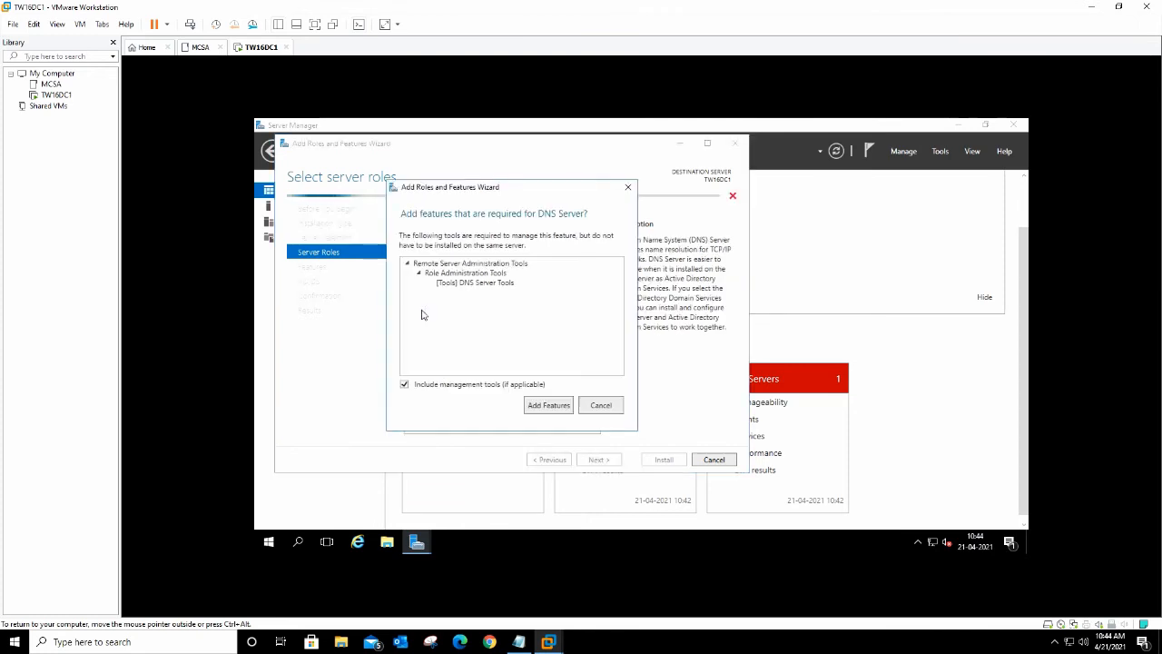
{"action": "left_click", "coordinate": [549, 406]}
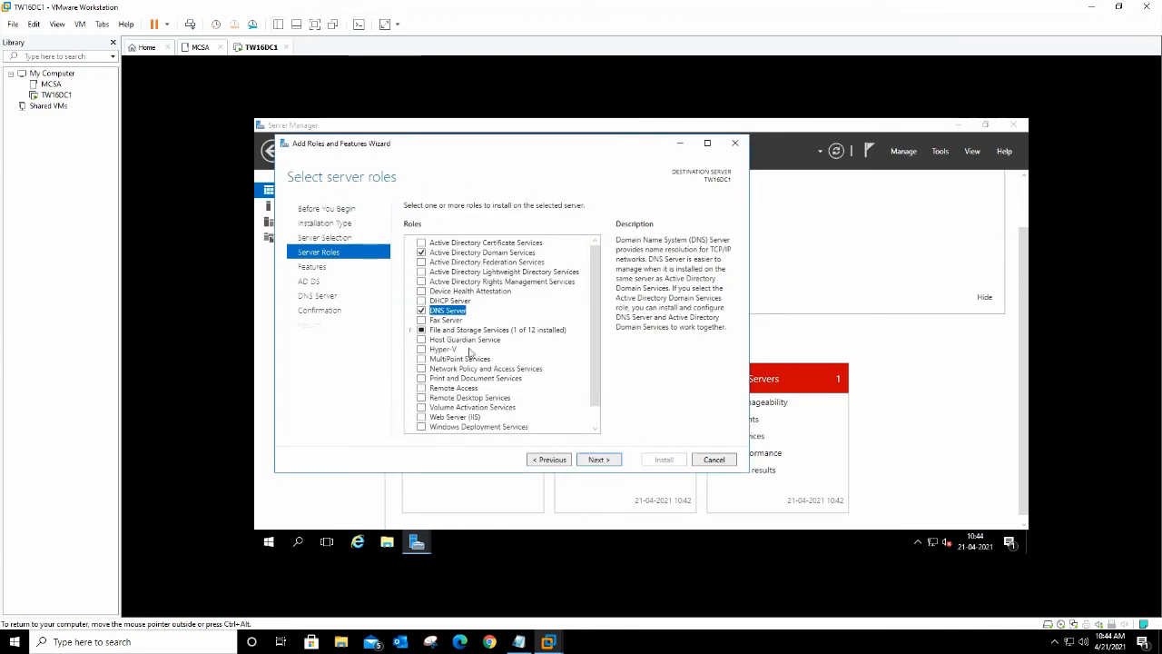
Step: Skip extra features, pass the AD DS and DNS information pages, and start the installation
{"action": "left_click", "coordinate": [599, 459]}
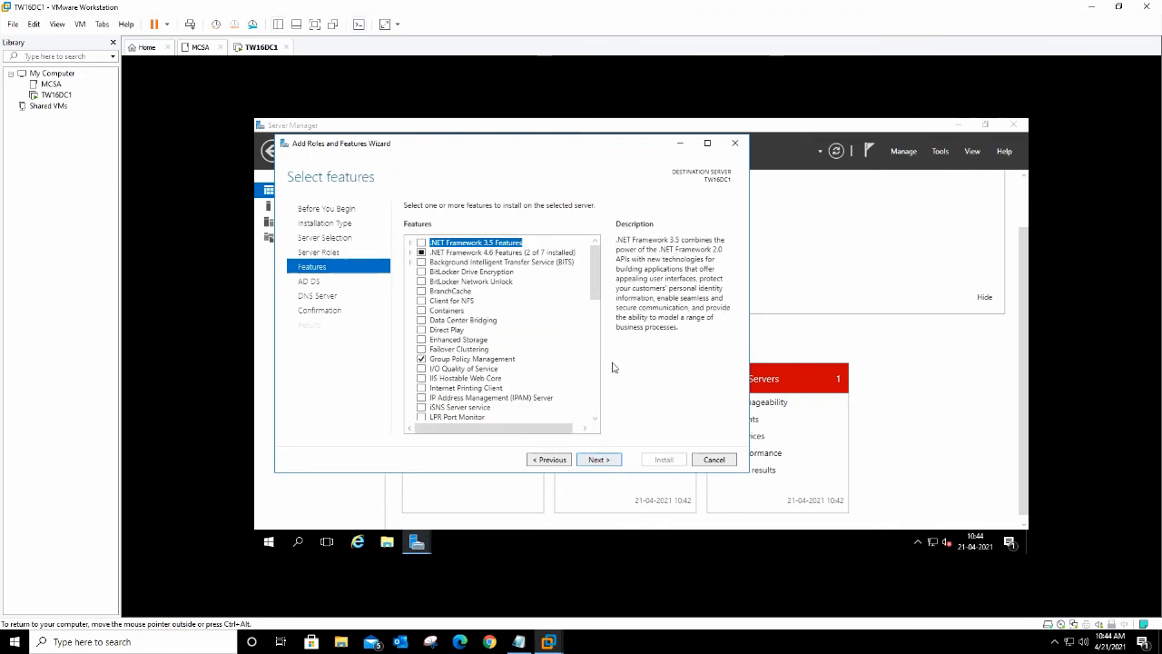
{"action": "left_click_drag", "start_coordinate": [596, 293], "coordinate": [601, 415]}
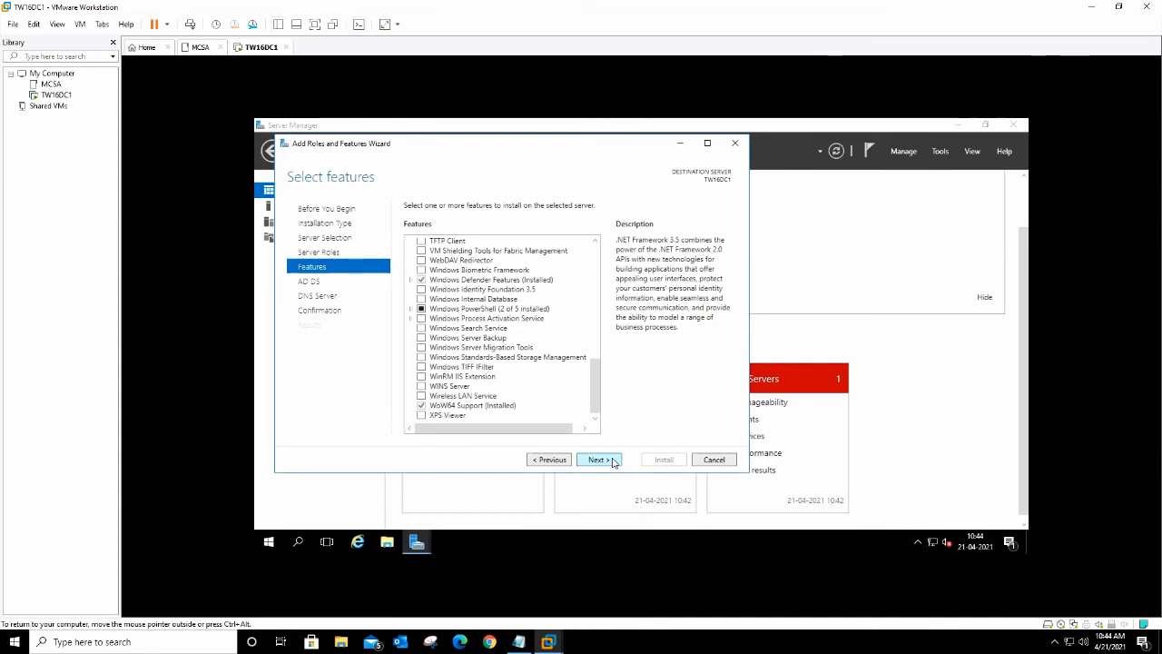
{"action": "left_click", "coordinate": [614, 462]}
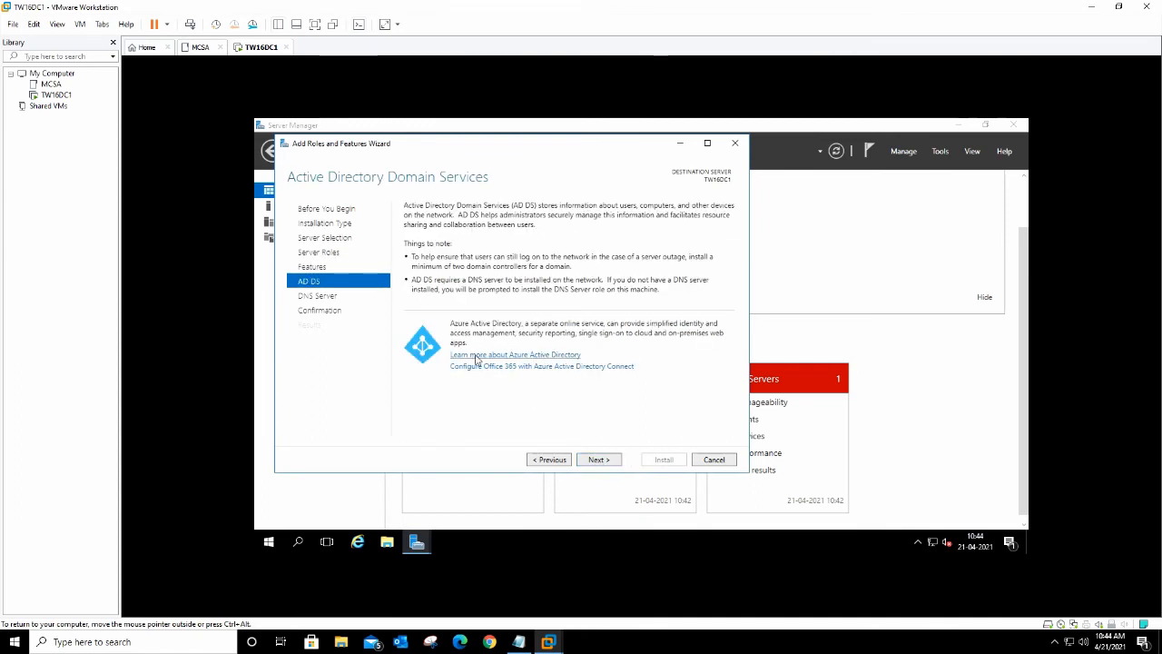
{"action": "left_click", "coordinate": [603, 462]}
{"action": "left_click", "coordinate": [601, 462]}
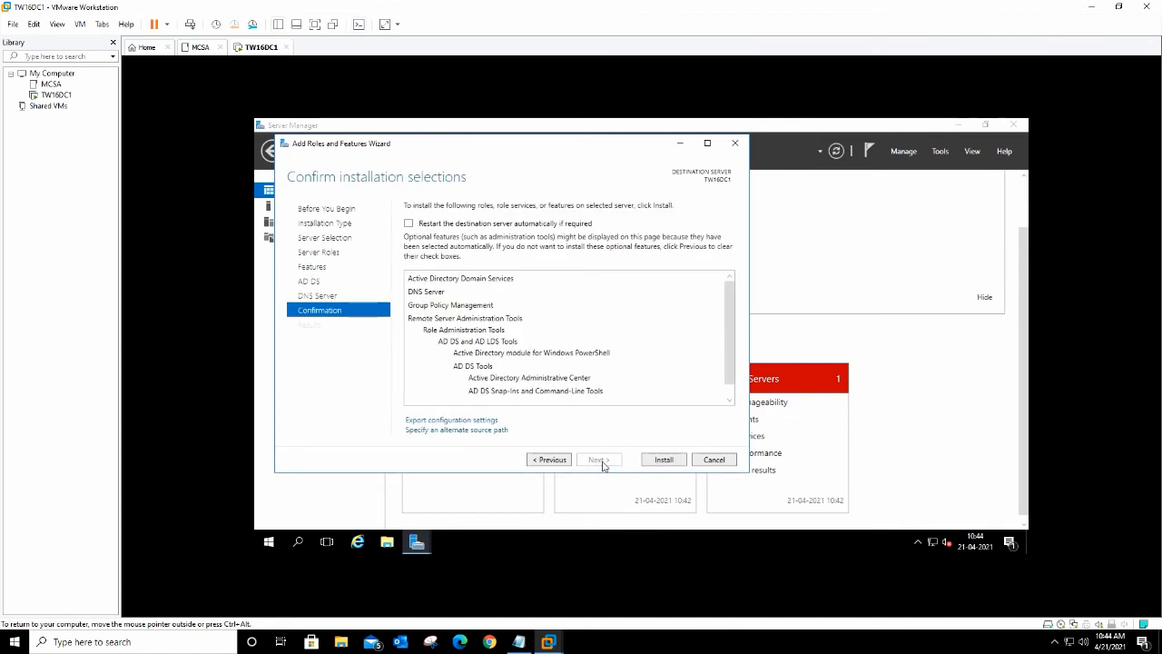
{"action": "left_click", "coordinate": [663, 460]}
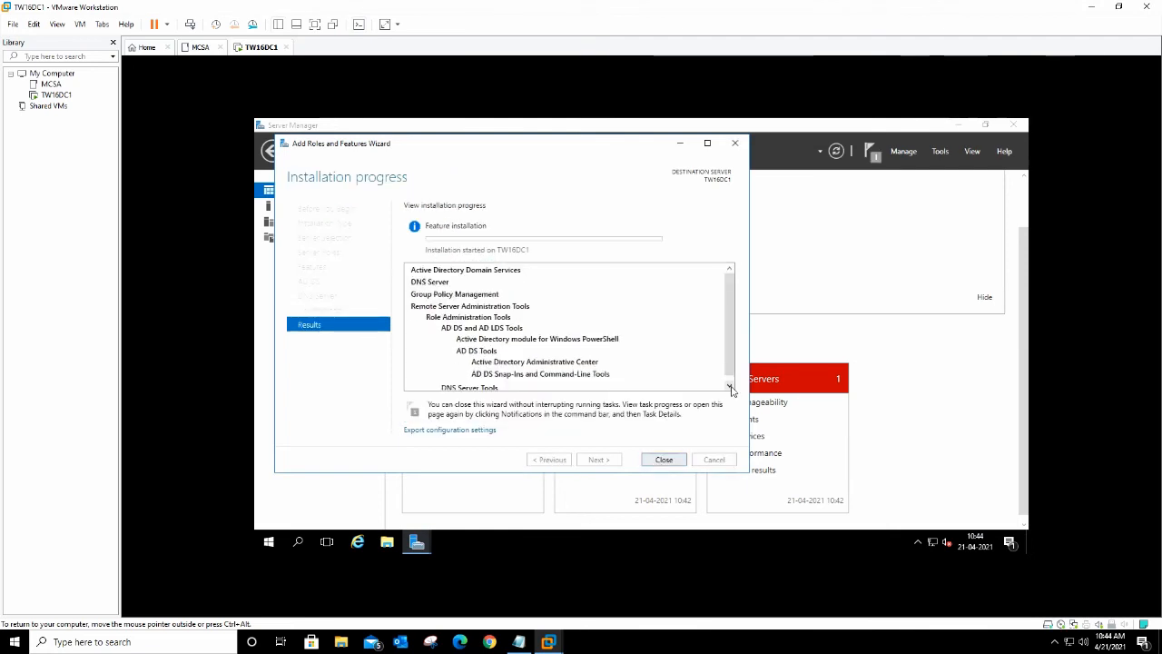
Step: After installation succeeds, launch 'Promote this server to a domain controller' from the results
{"action": "left_click_drag", "start_coordinate": [730, 365], "coordinate": [729, 380]}
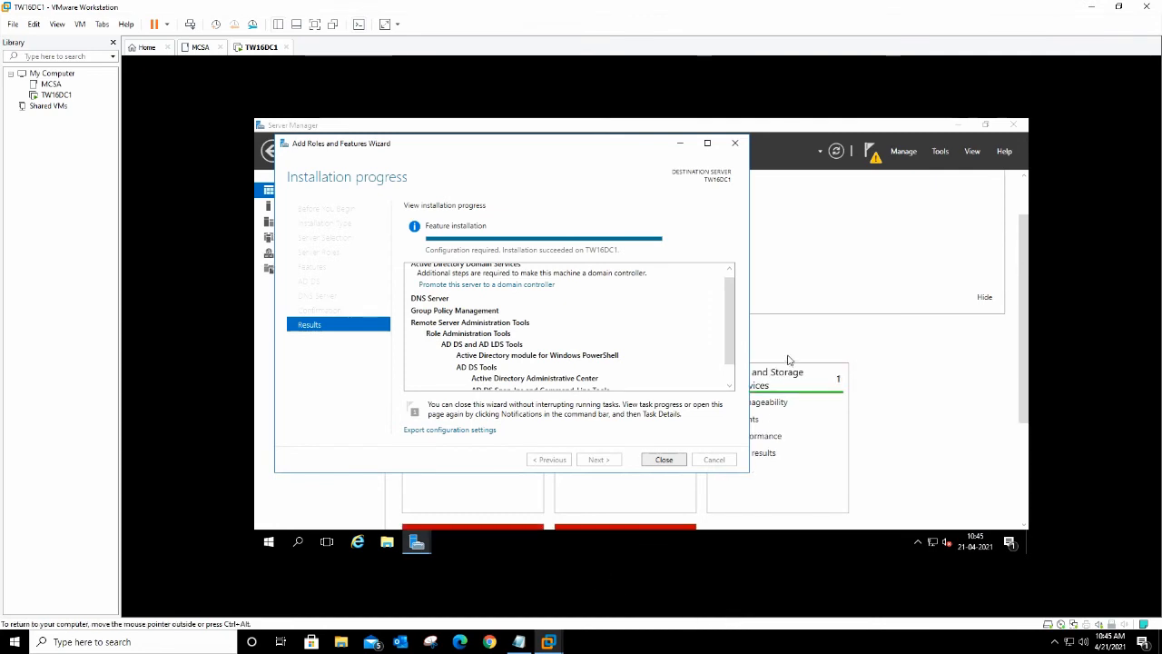
{"action": "mouse_move", "coordinate": [736, 349]}
{"action": "left_mouse_down"}
{"action": "mouse_move", "coordinate": [735, 372]}
{"action": "mouse_move", "coordinate": [734, 351]}
{"action": "left_mouse_up"}
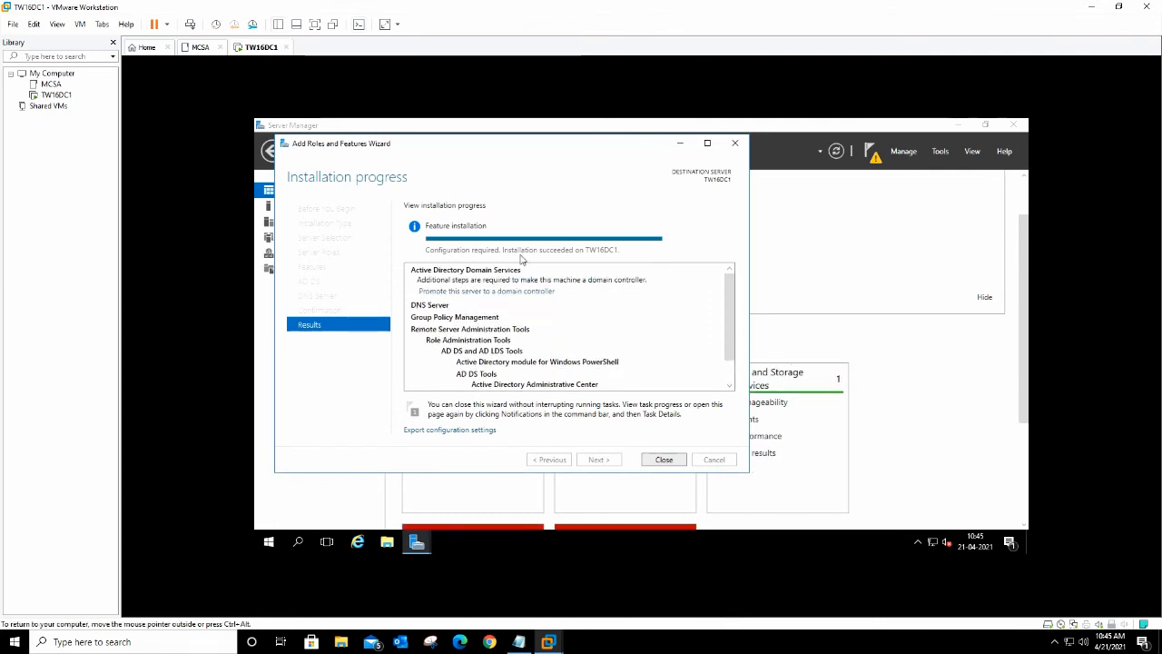
{"action": "left_click", "coordinate": [501, 292]}
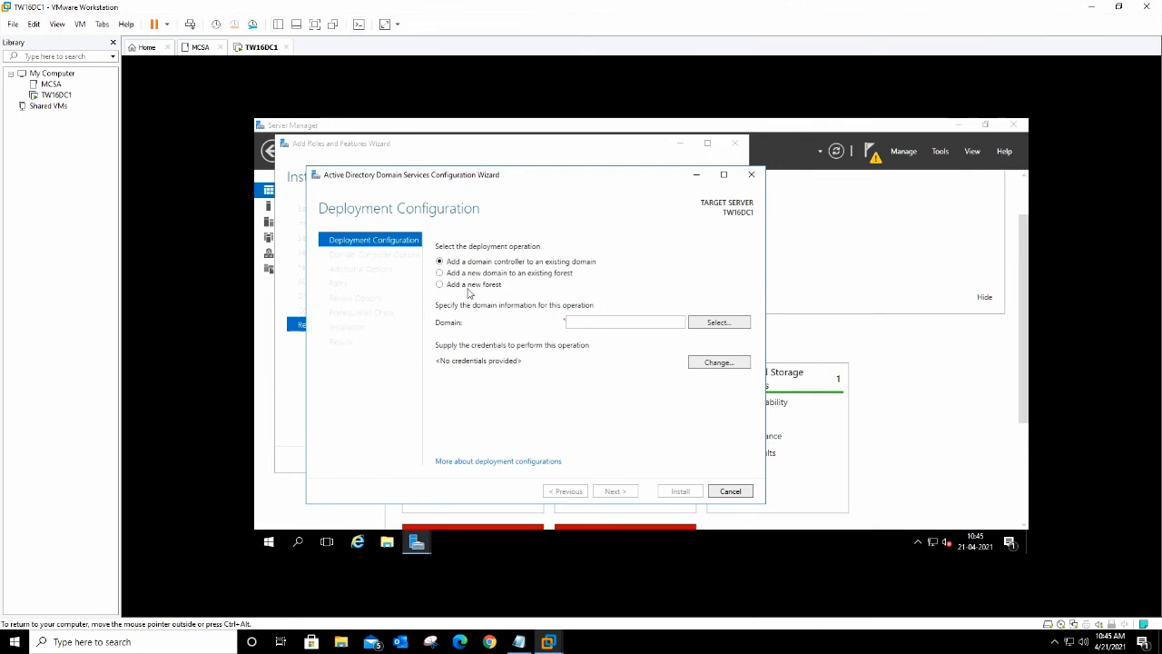
Step: Choose to add a new forest with root domain TWITSOL.online and continue
{"action": "left_click", "coordinate": [467, 286]}
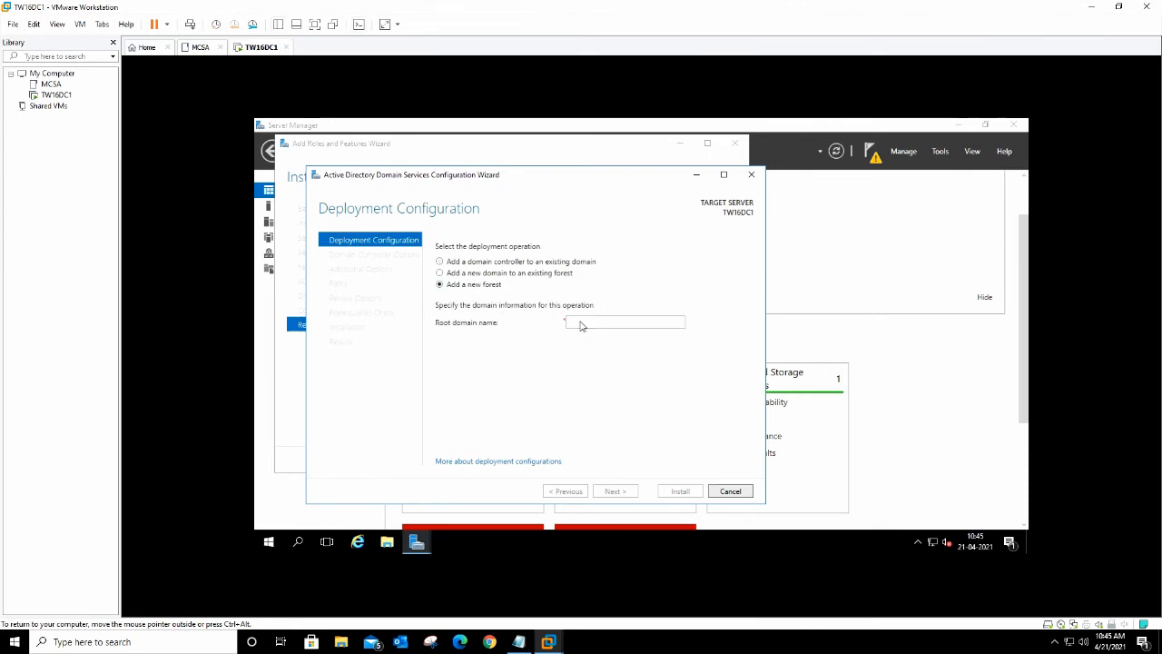
{"action": "left_click", "coordinate": [581, 323]}
{"action": "type", "text": "tWI"}
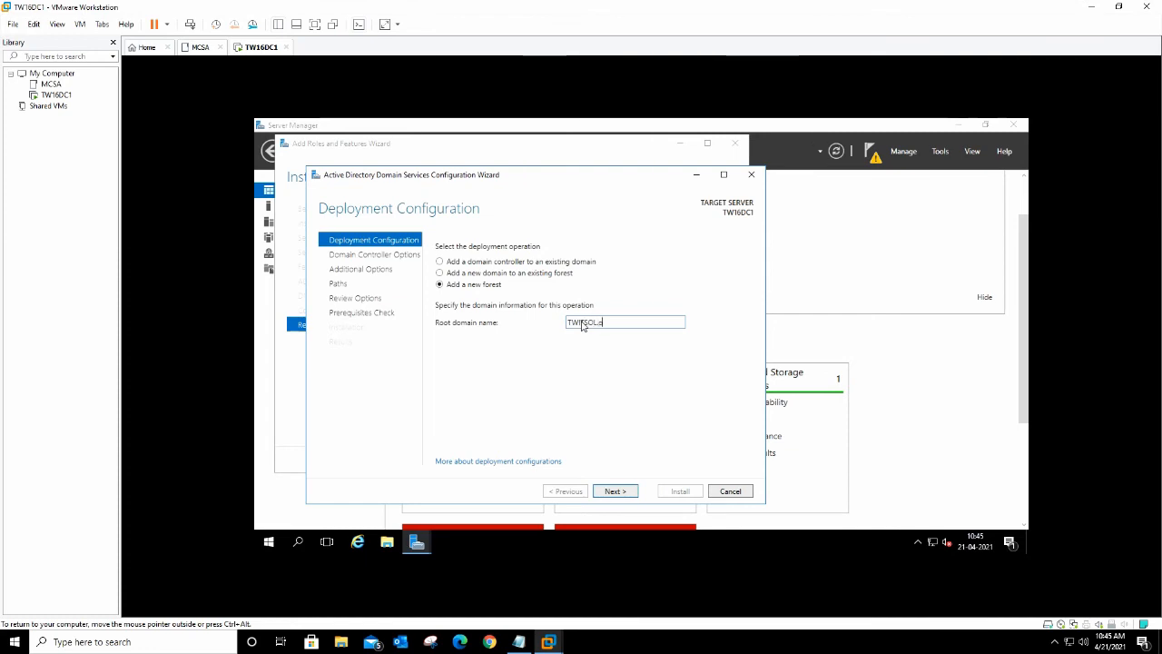
{"action": "type", "text": ".online"}
{"action": "left_click", "coordinate": [614, 491]}
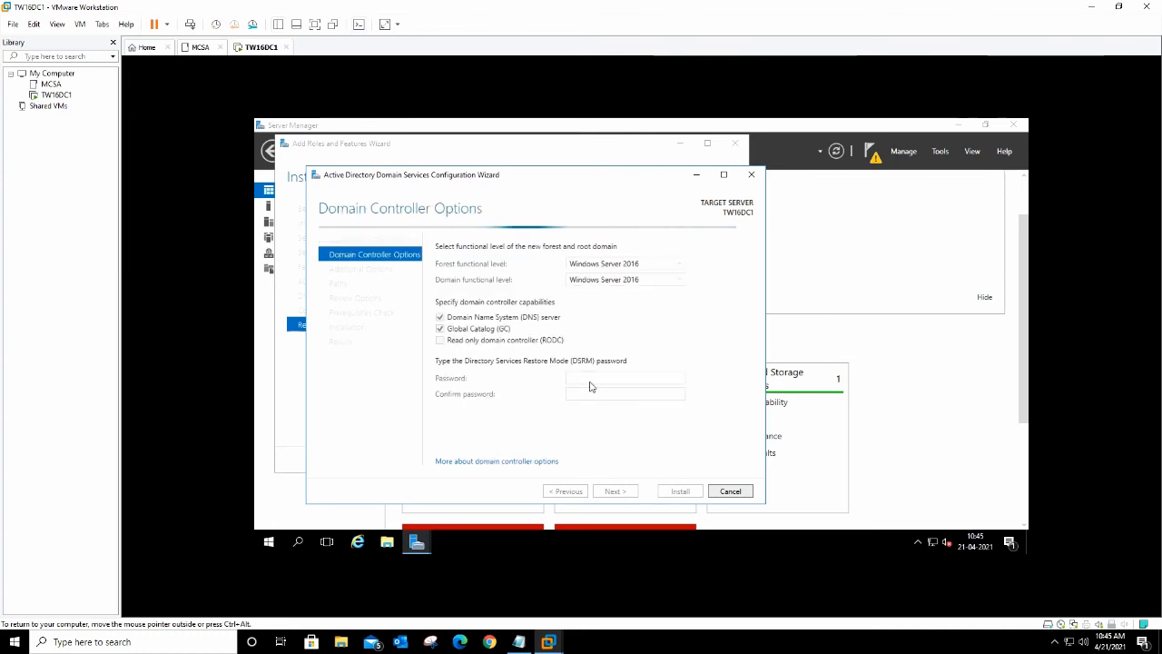
Step: Keep Windows Server 2016 forest level and enter and confirm the DSRM password
{"action": "left_click", "coordinate": [635, 264]}
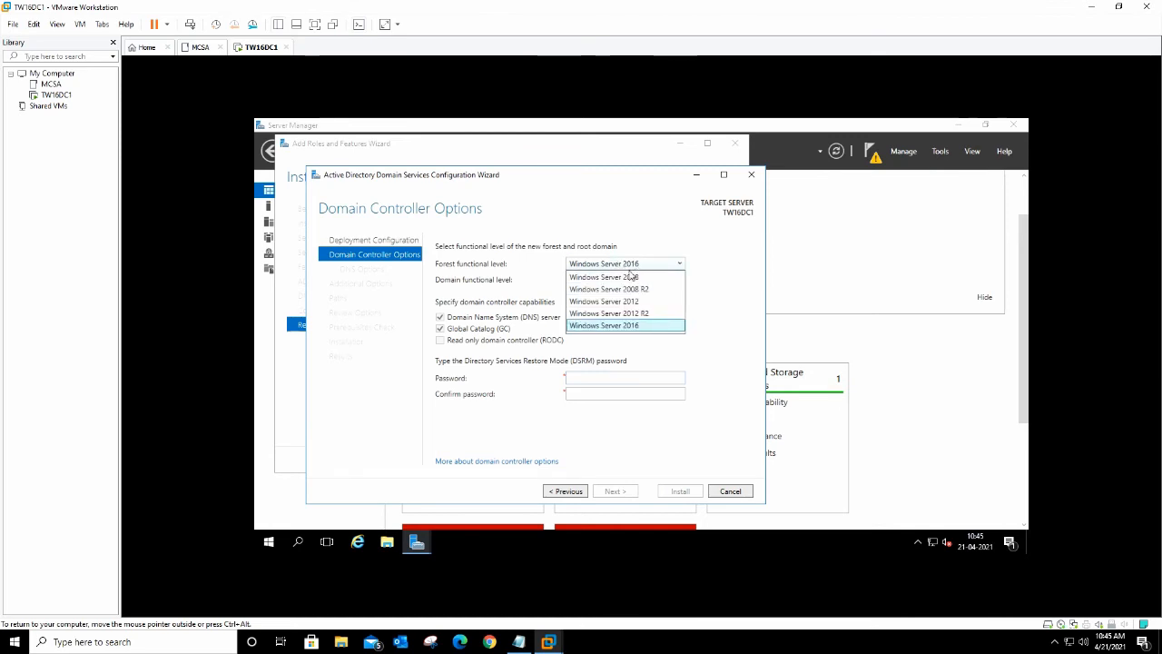
{"action": "left_click", "coordinate": [711, 300]}
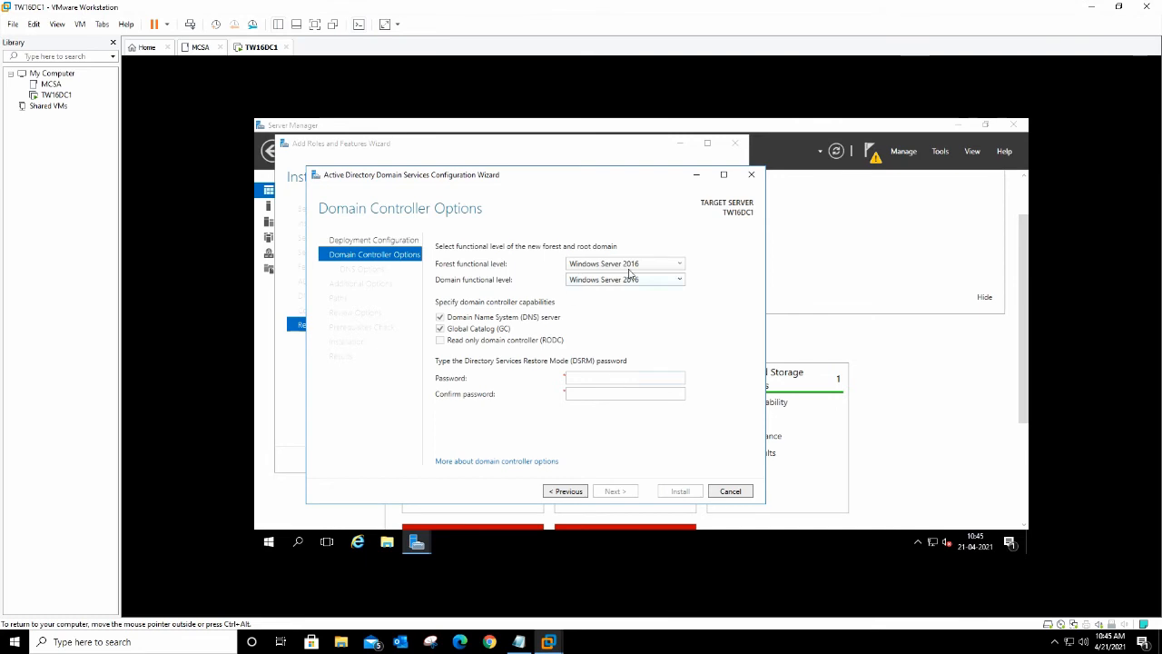
{"action": "left_click", "coordinate": [633, 379]}
{"action": "type", "text": "P"}
{"action": "key", "text": "BackSpace"}
{"action": "type", "text": "12389"}
{"action": "key", "text": "Tab"}
{"action": "type", "text": "123"}
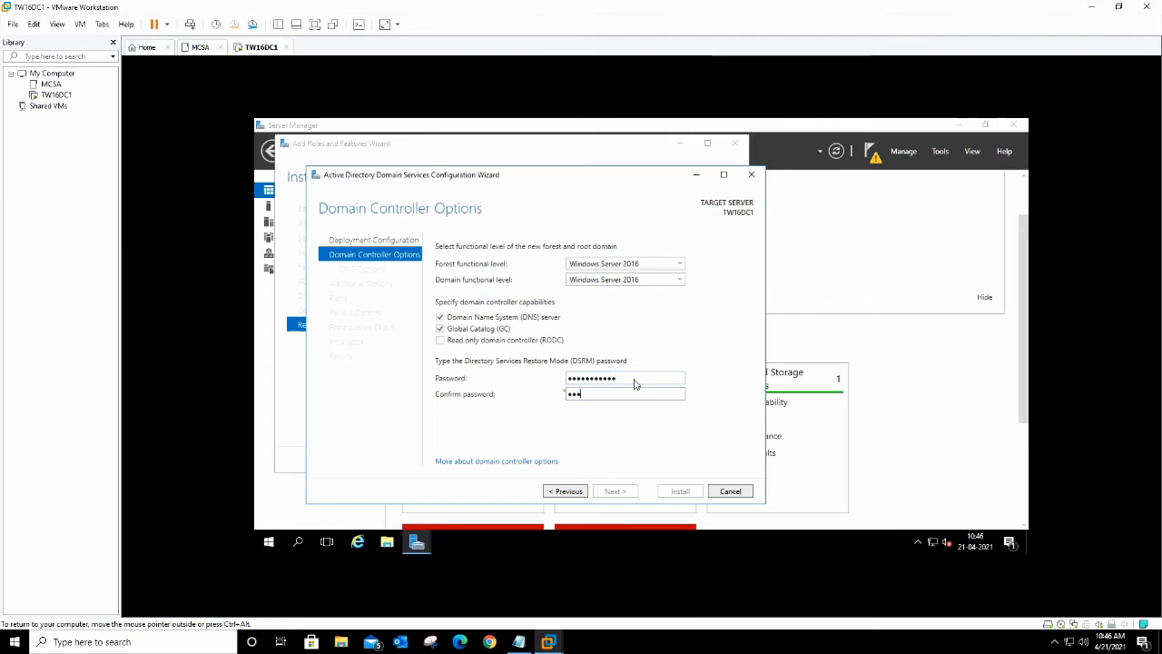
{"action": "type", "text": "••••••••"}
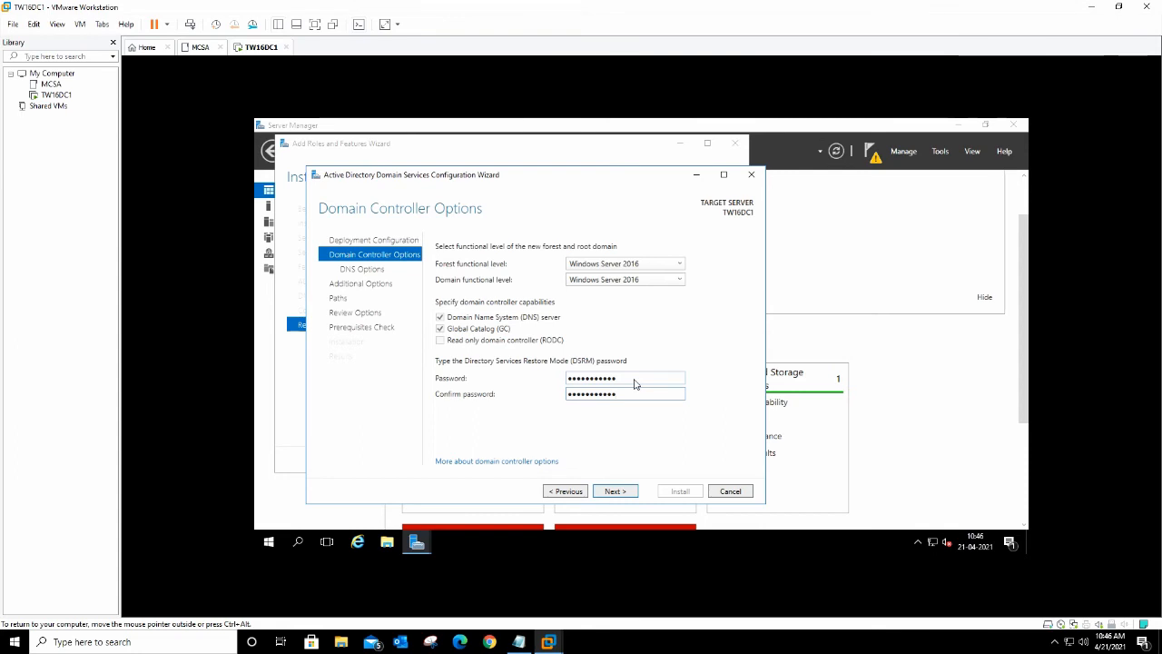
{"action": "key", "text": "BackSpace"}
{"action": "key", "text": "BackSpace"}
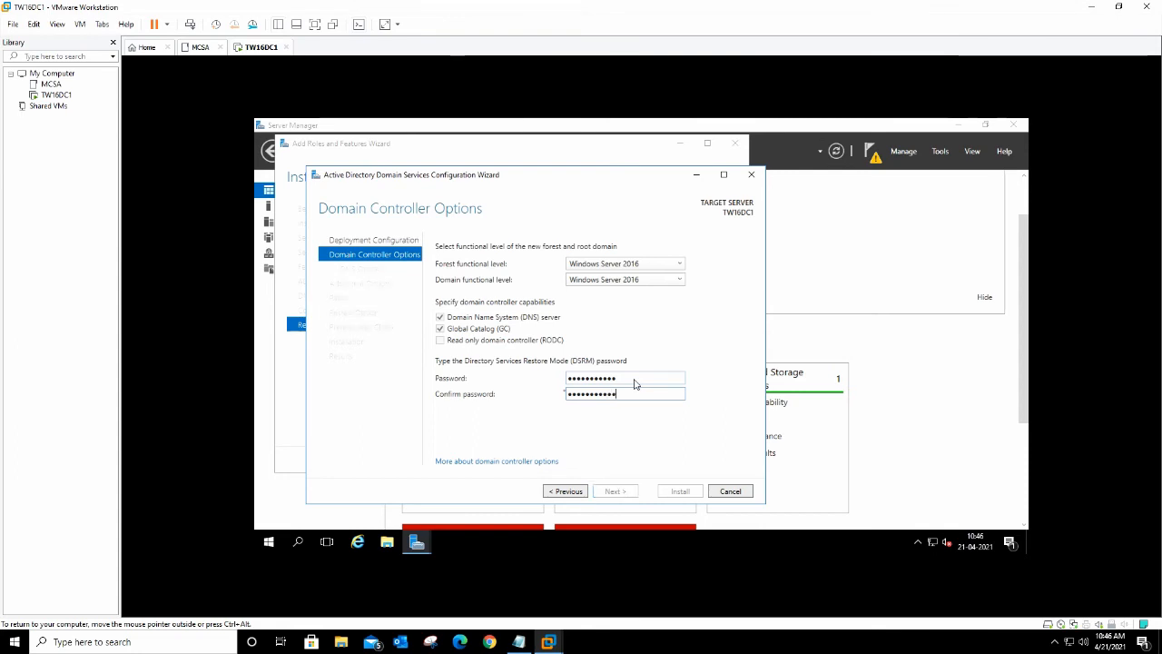
{"action": "left_click", "coordinate": [627, 379]}
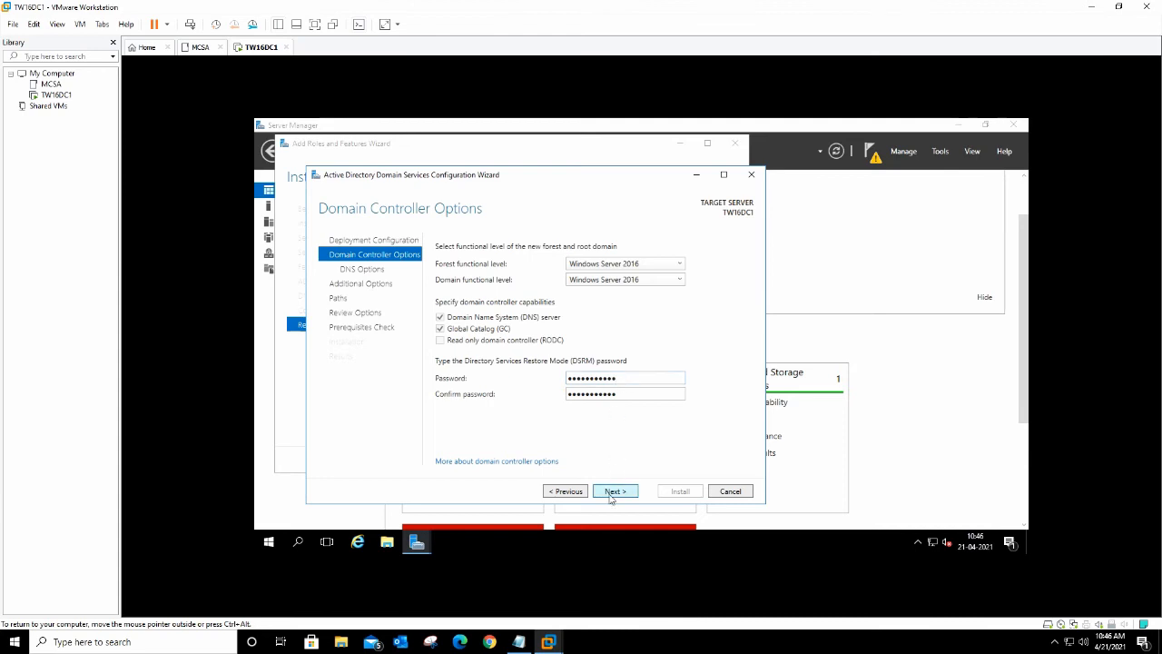
Step: Accept defaults for DNS delegation, NetBIOS name TWITSOL, and database, log and SYSVOL paths
{"action": "left_click", "coordinate": [611, 491]}
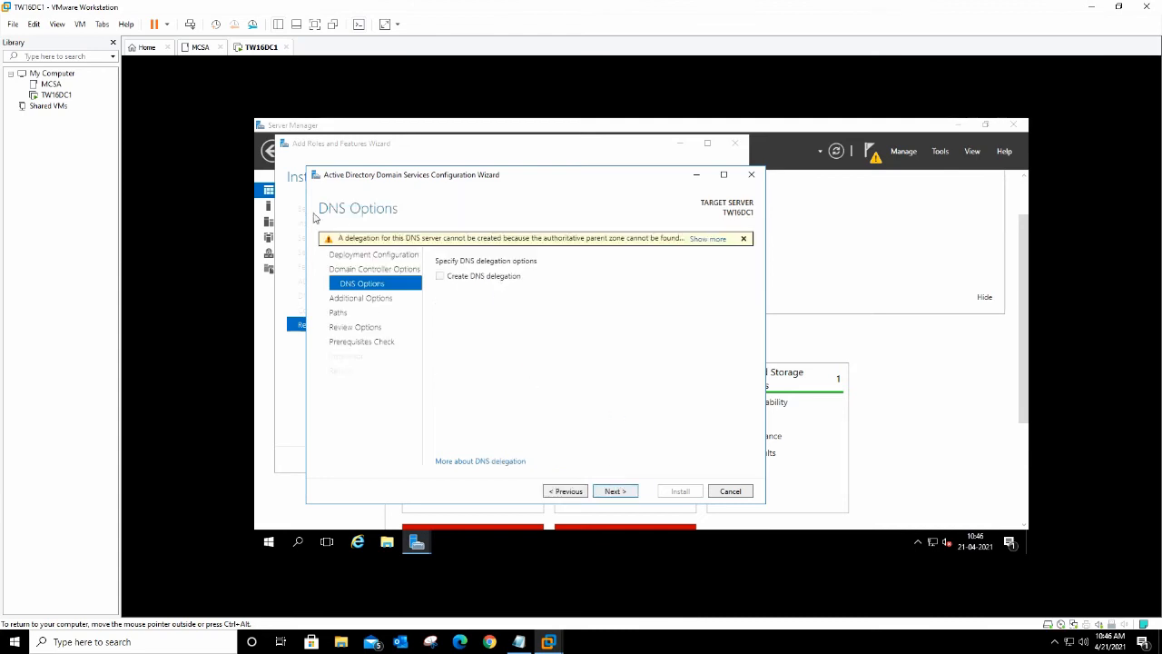
{"action": "left_click", "coordinate": [615, 491]}
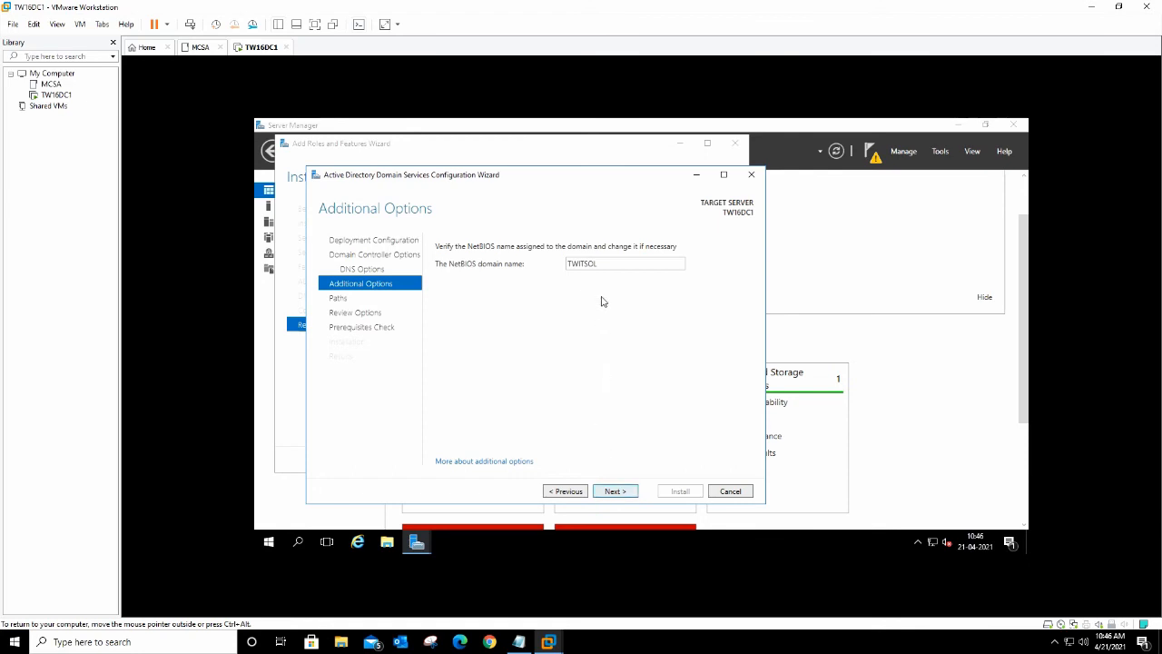
{"action": "left_click", "coordinate": [613, 491]}
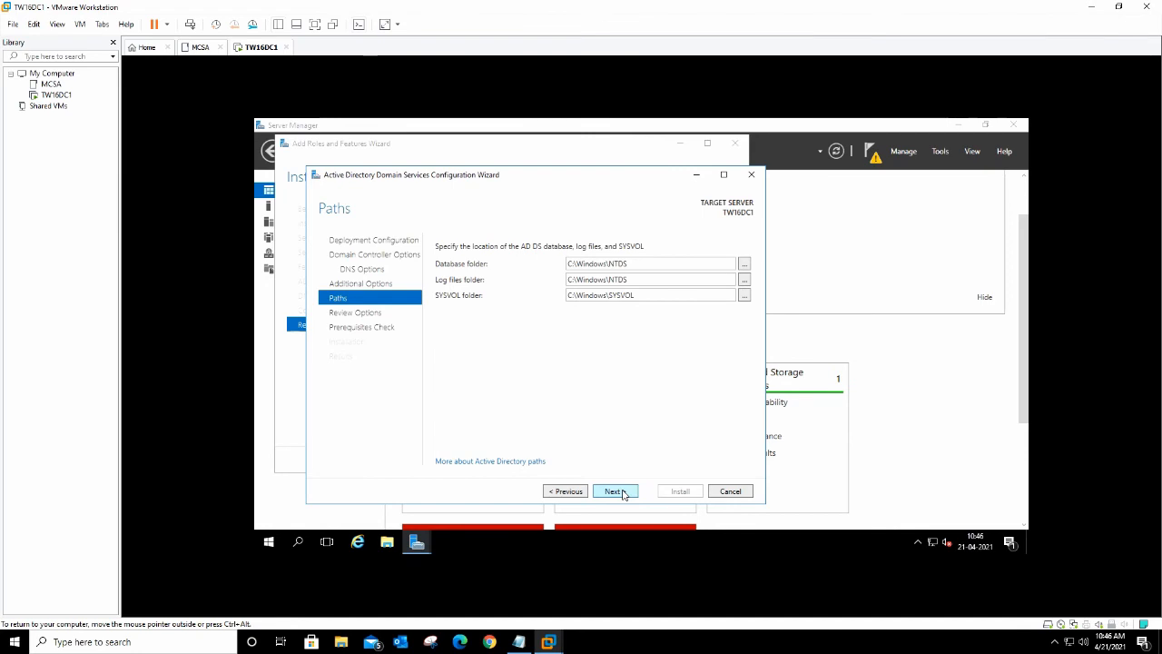
{"action": "left_click", "coordinate": [616, 491]}
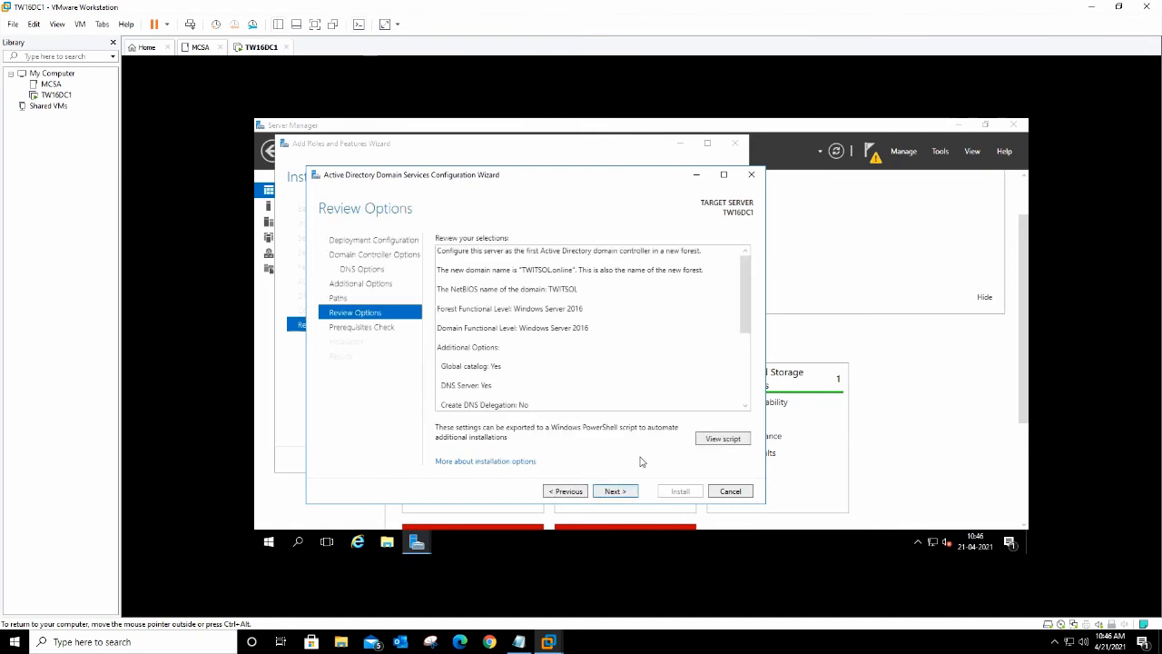
Step: Review the exported PowerShell deployment script in Notepad, then start the prerequisites check
{"action": "left_click", "coordinate": [711, 439]}
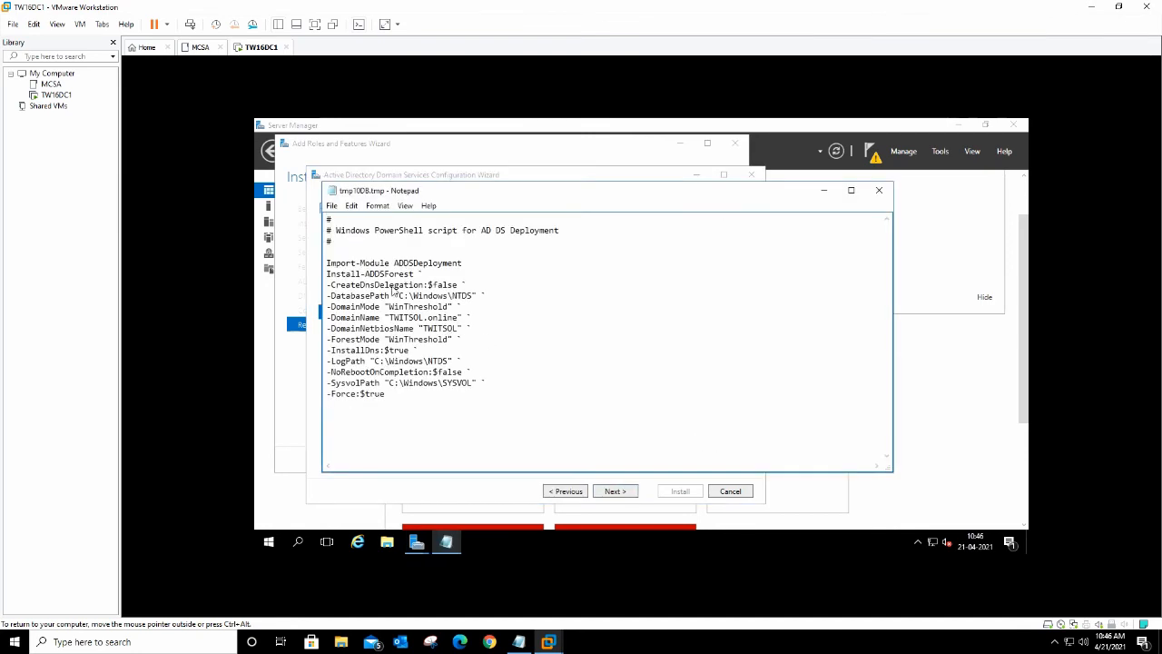
{"action": "left_click_drag", "start_coordinate": [330, 220], "coordinate": [487, 410]}
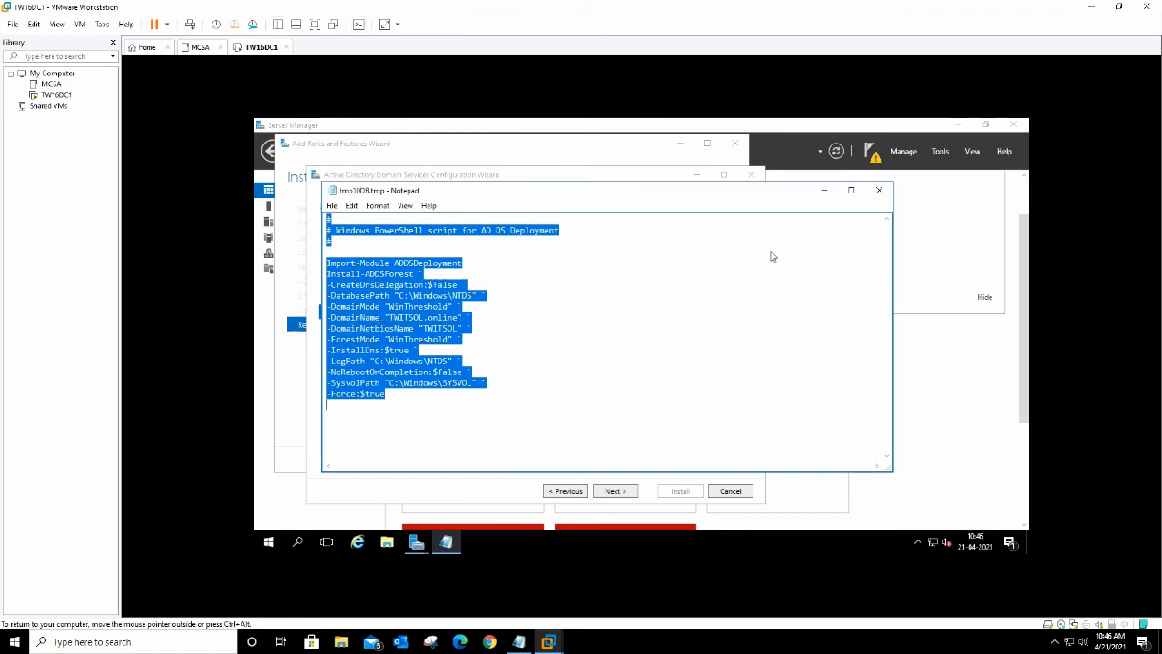
{"action": "left_click", "coordinate": [825, 191]}
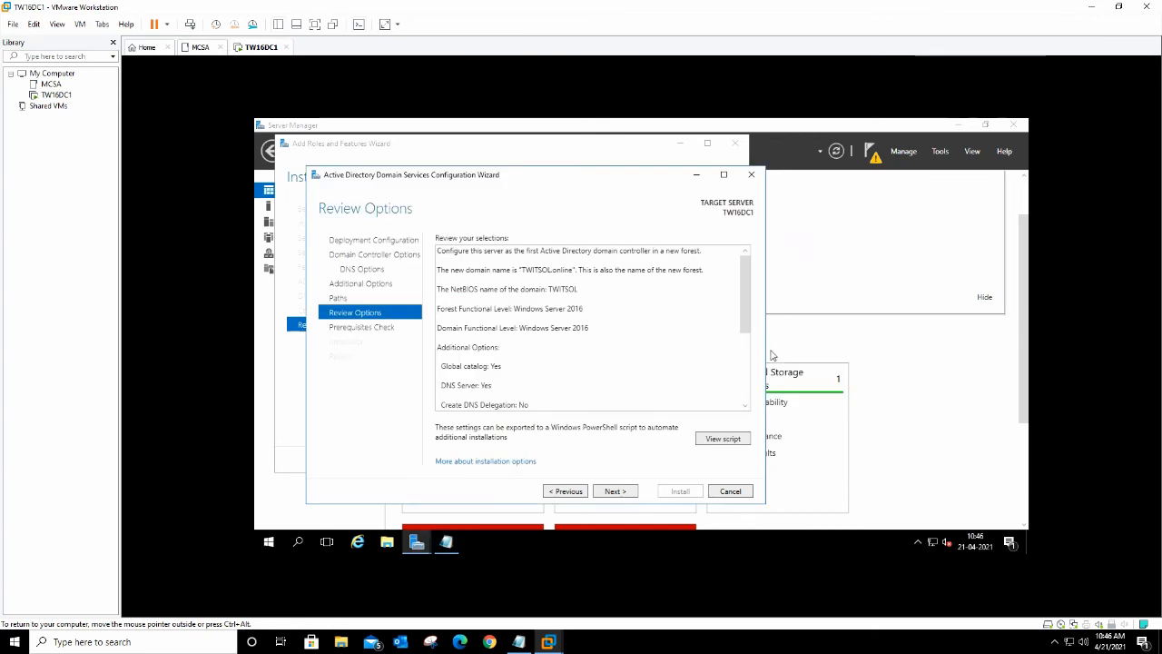
{"action": "left_click", "coordinate": [615, 491]}
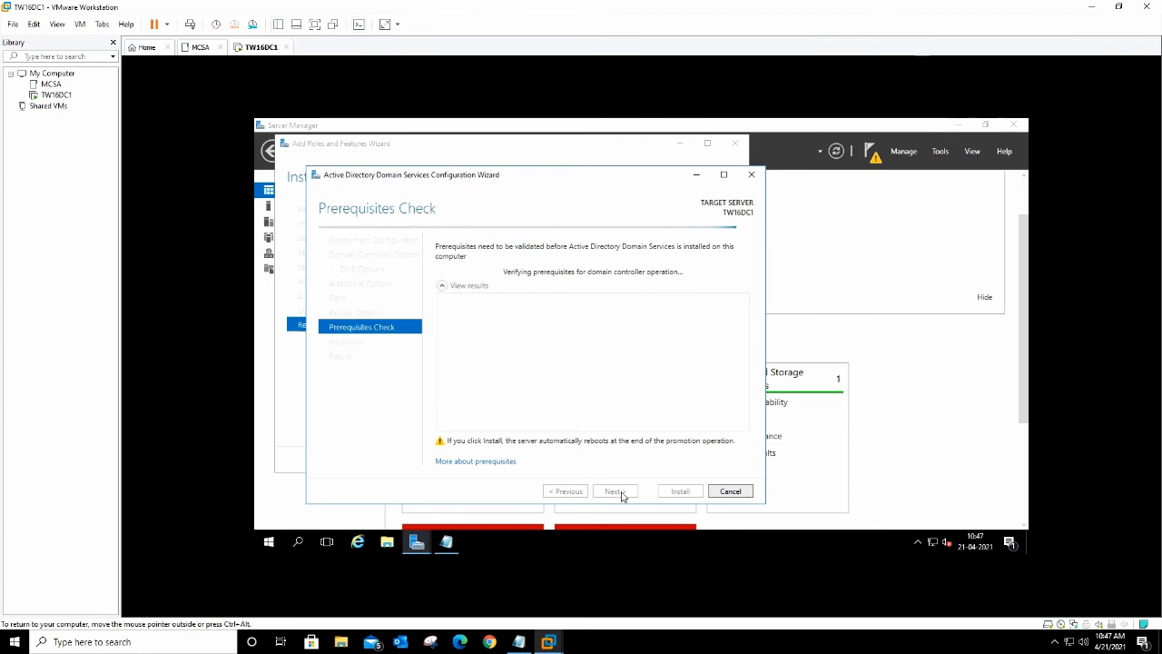
Step: Install AD DS once prerequisites pass, dismiss the sign-out notice, and close both wizards
{"action": "left_click_drag", "start_coordinate": [743, 404], "coordinate": [742, 434]}
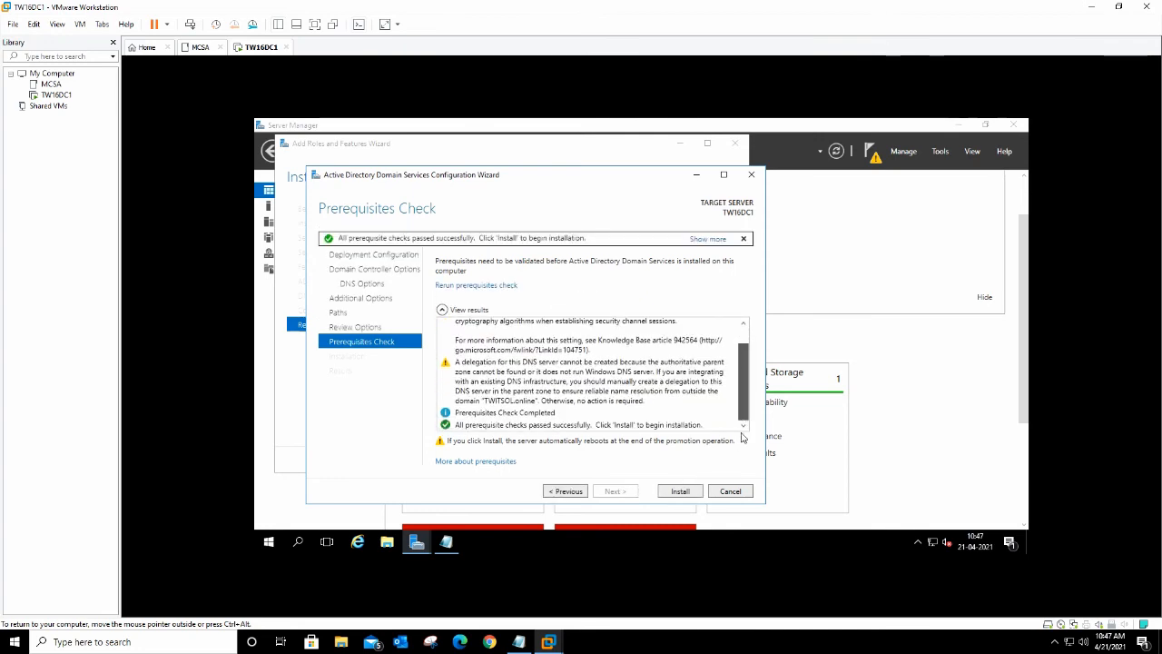
{"action": "left_click", "coordinate": [680, 491]}
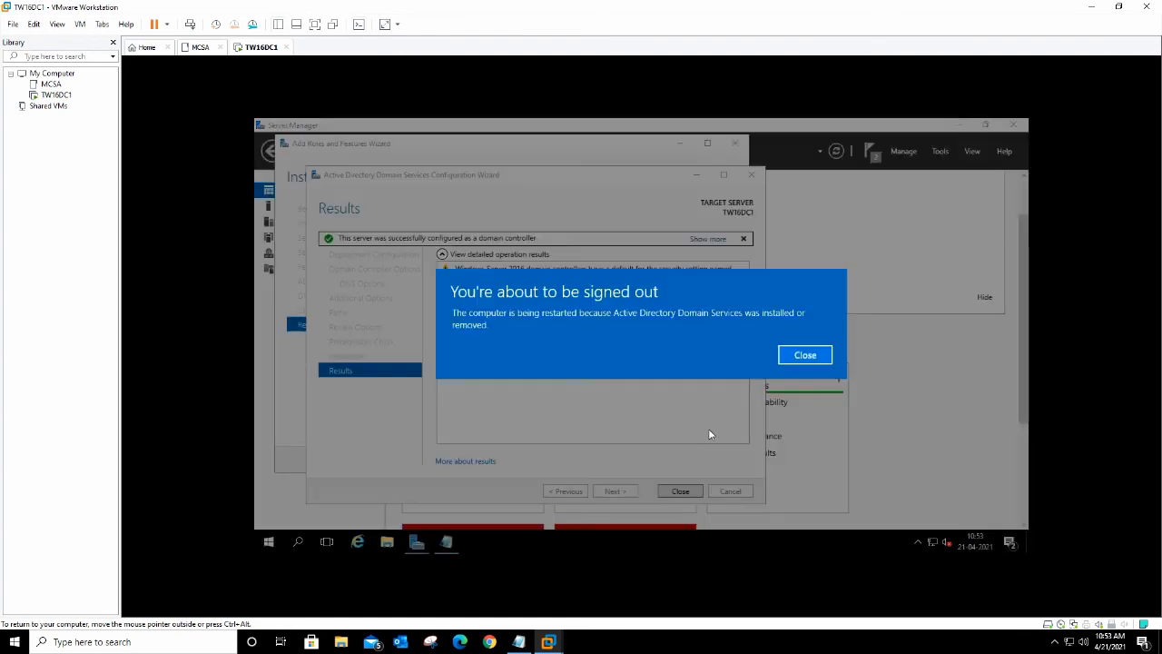
{"action": "left_click", "coordinate": [805, 357]}
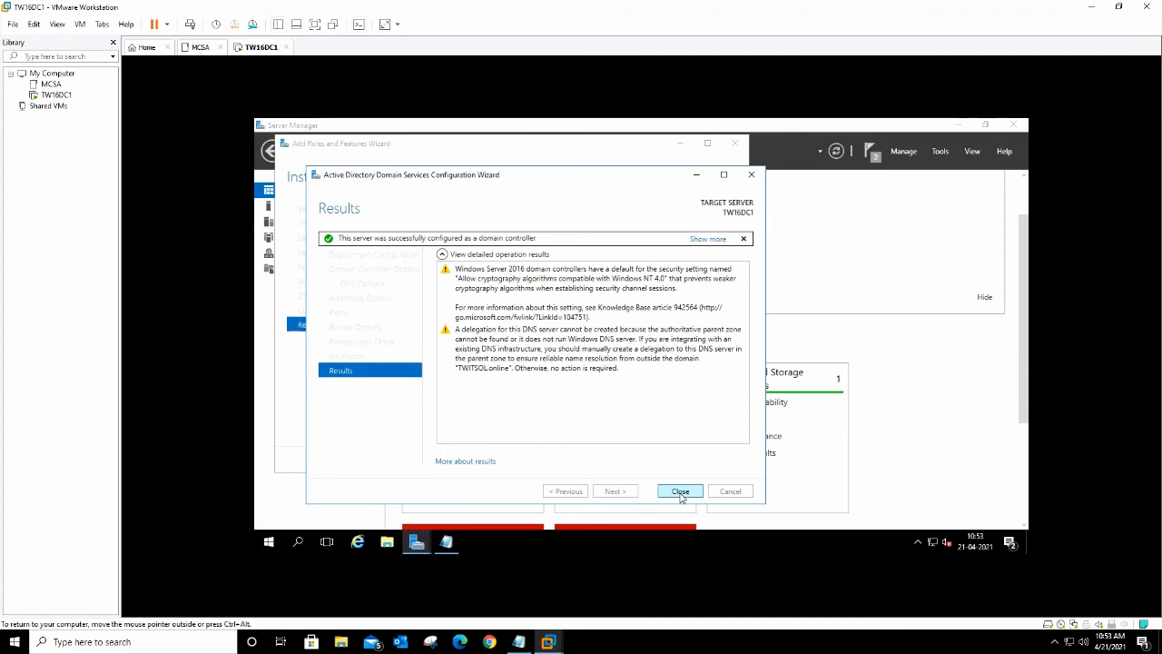
{"action": "left_click", "coordinate": [680, 492]}
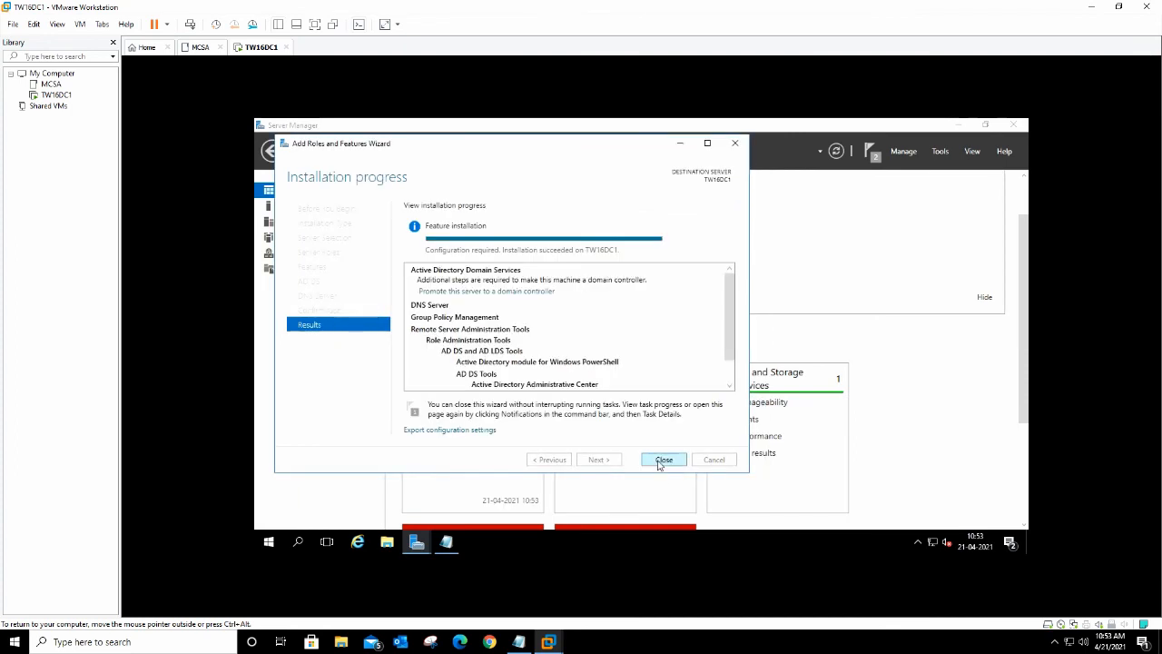
{"action": "left_click", "coordinate": [663, 461]}
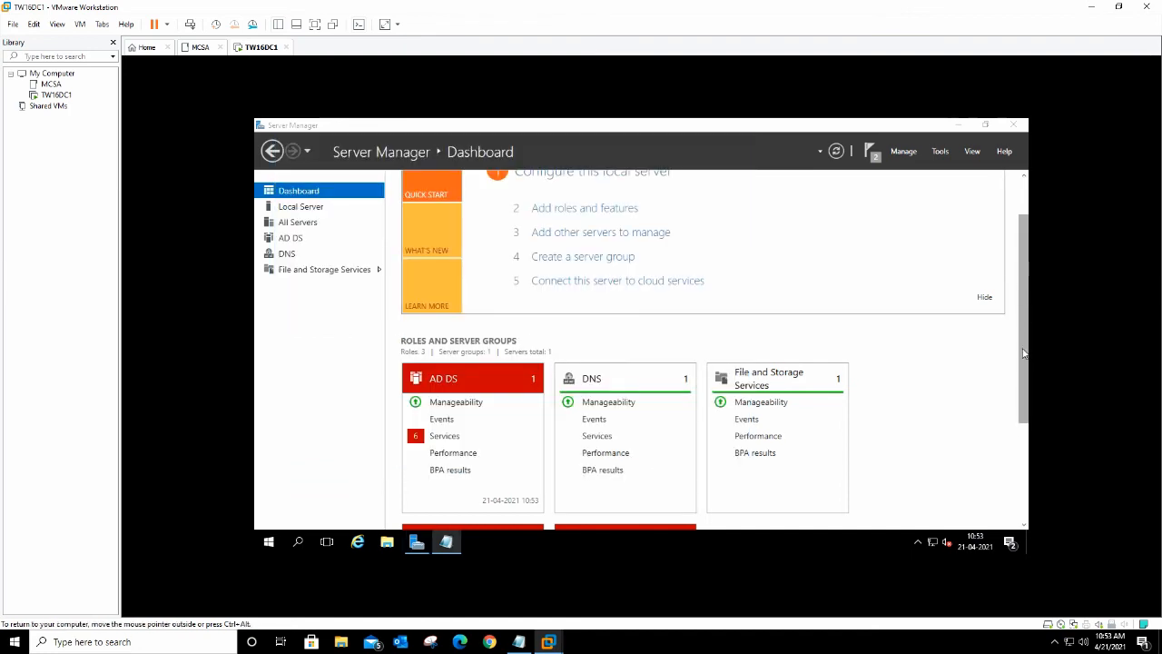
Step: Wait for TW16DC1 to reboot after promotion until the lock screen appears
{"action": "scroll", "coordinate": [1028, 290], "scroll_direction": "up", "scroll_amount": 2}
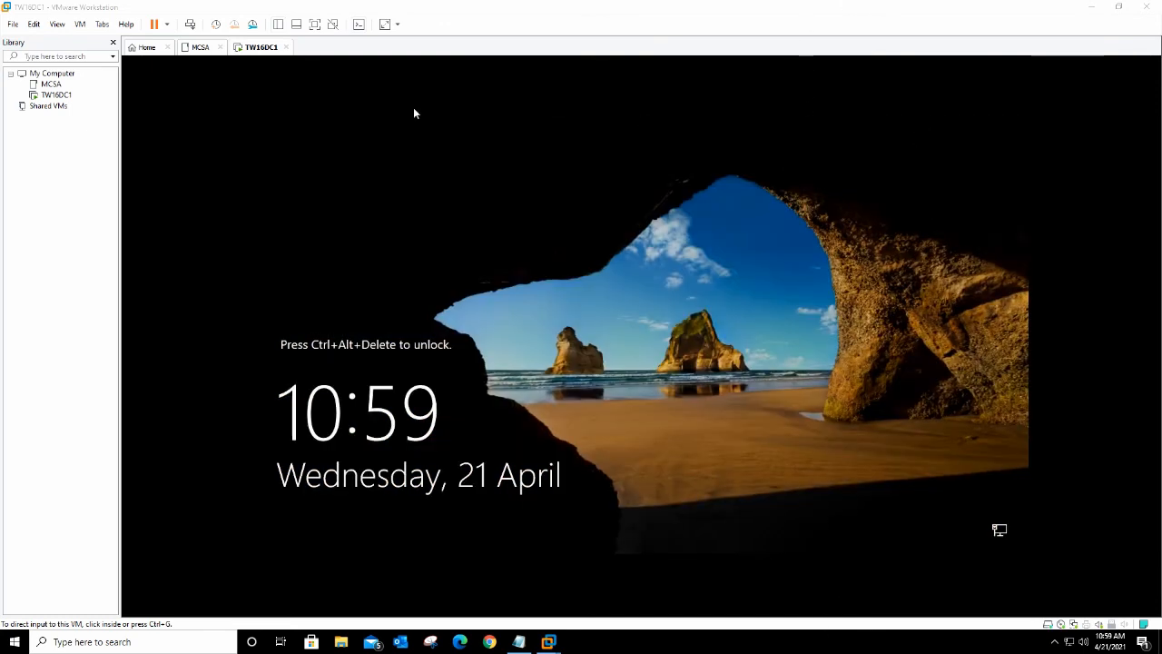
Step: Send Ctrl+Alt+Del and sign in as TWITSOL\Administrator with the account password
{"action": "left_click", "coordinate": [190, 24]}
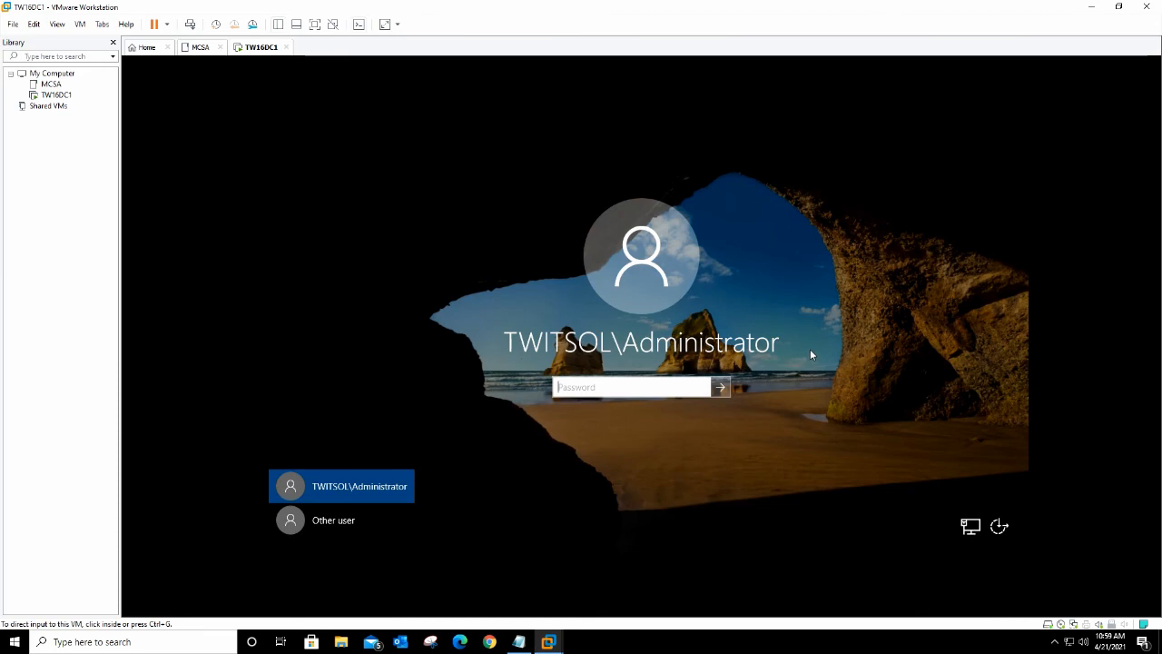
{"action": "left_click", "coordinate": [678, 390]}
{"action": "type", "text": "•••••"}
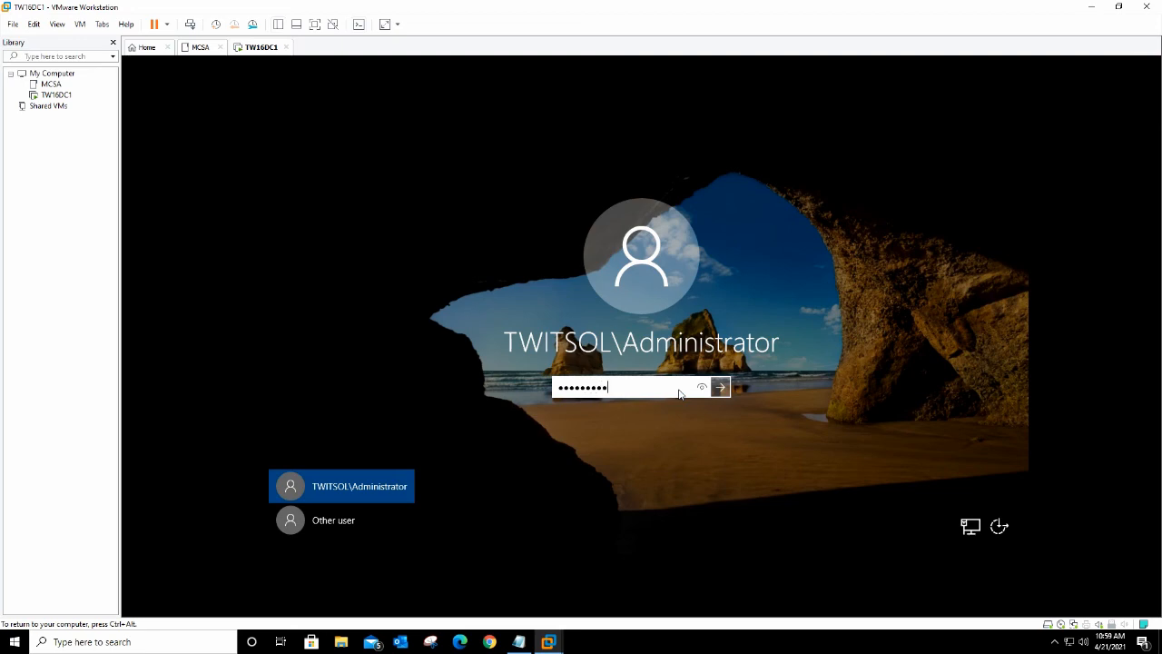
{"action": "type", "text": "••••"}
{"action": "key", "text": "Return"}
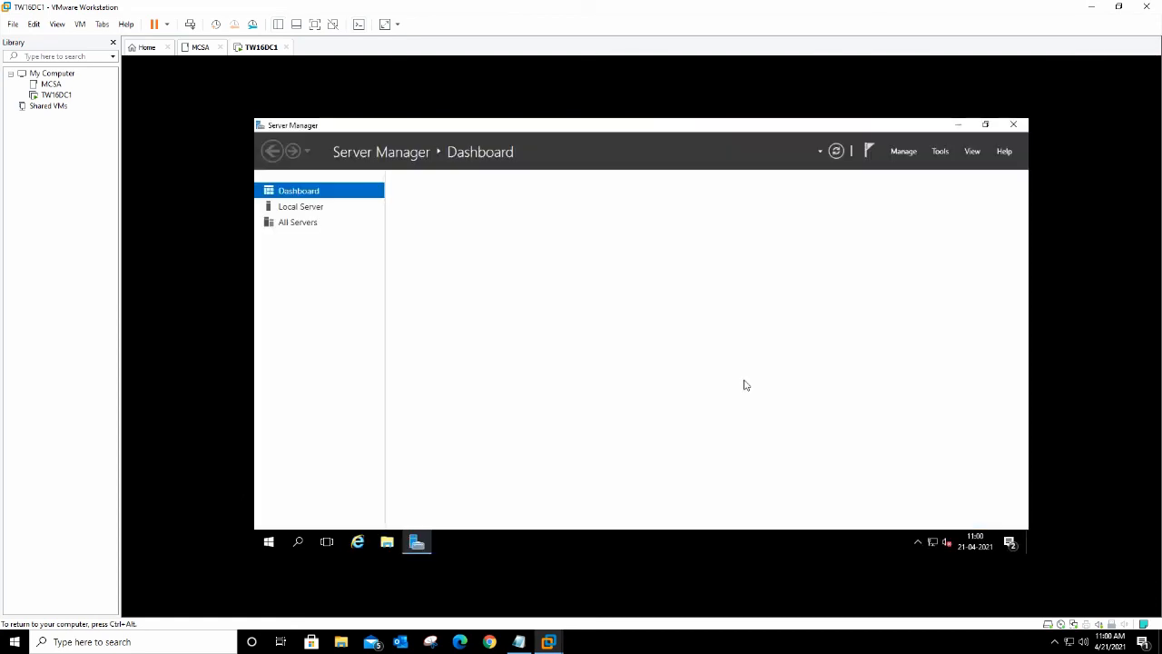
Step: Restore and reposition Server Manager, pin it to the taskbar, and confirm its properties without auto-start at logon
{"action": "left_click", "coordinate": [985, 124]}
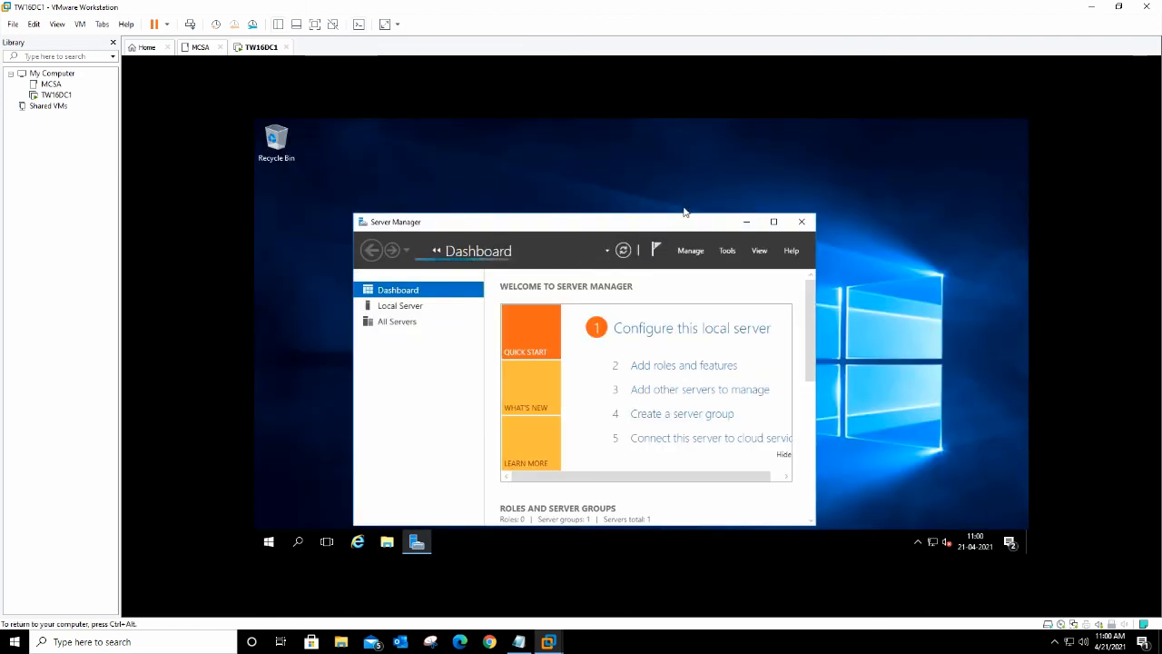
{"action": "left_click_drag", "start_coordinate": [671, 227], "coordinate": [719, 173]}
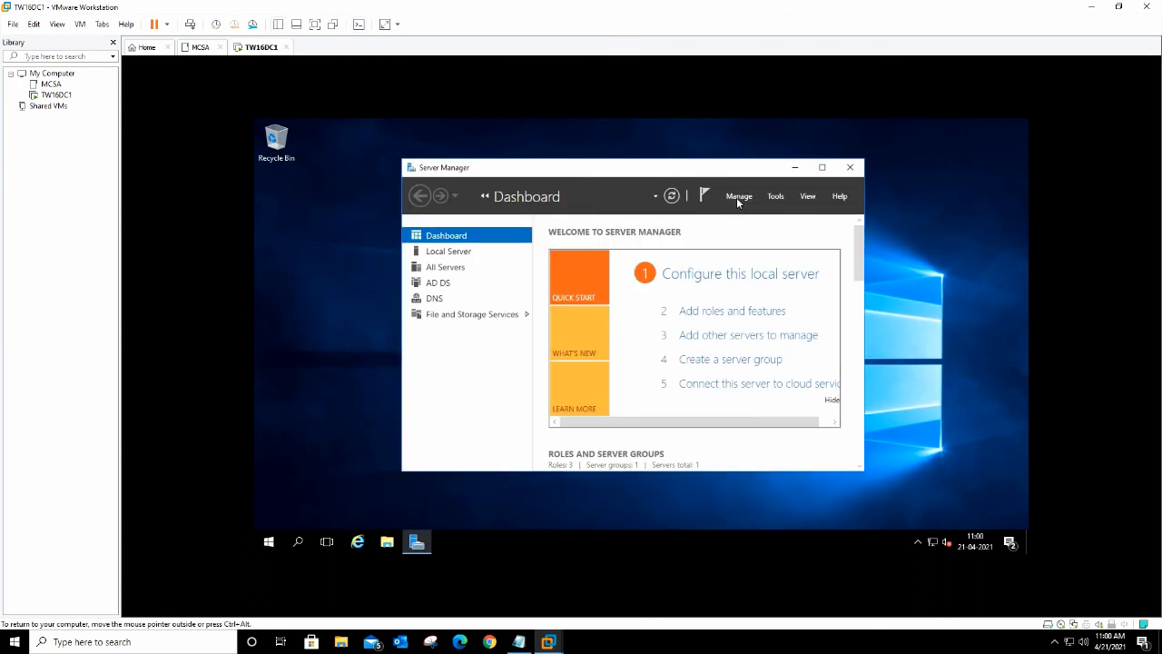
{"action": "left_click", "coordinate": [741, 199]}
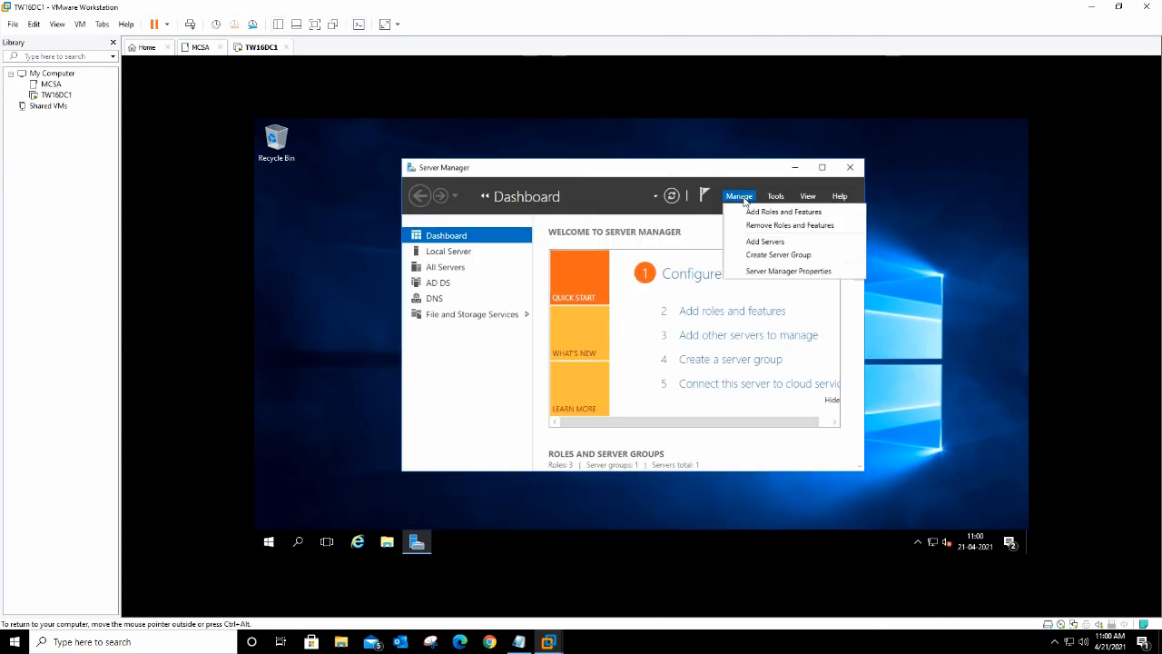
{"action": "left_click", "coordinate": [795, 273]}
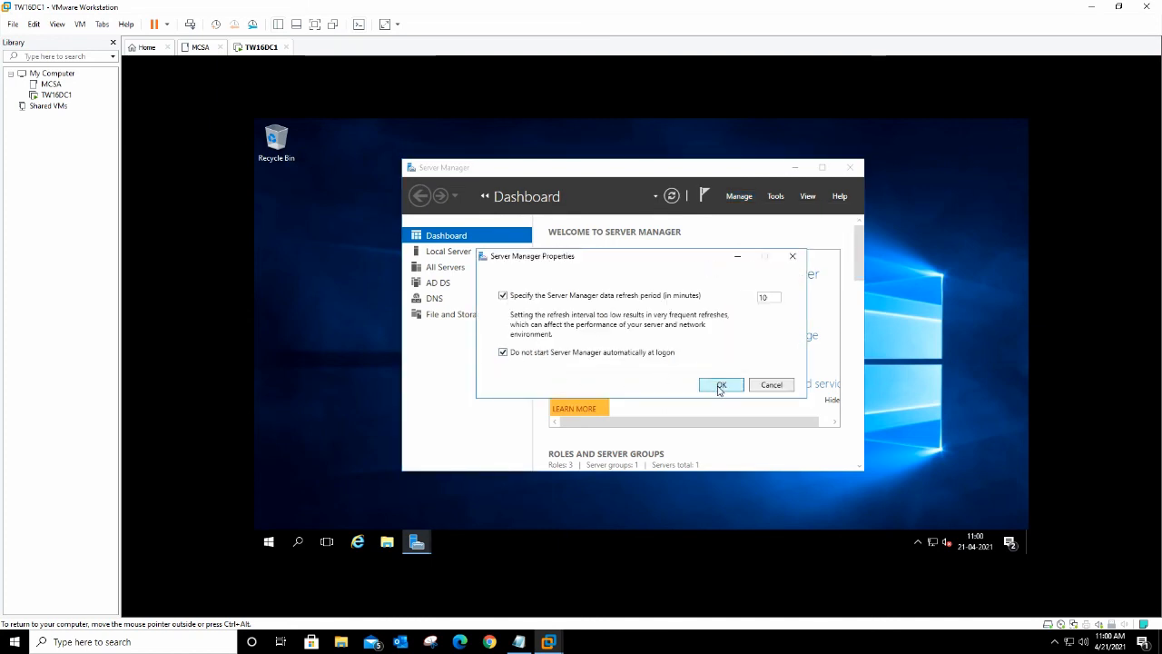
{"action": "right_click", "coordinate": [417, 543]}
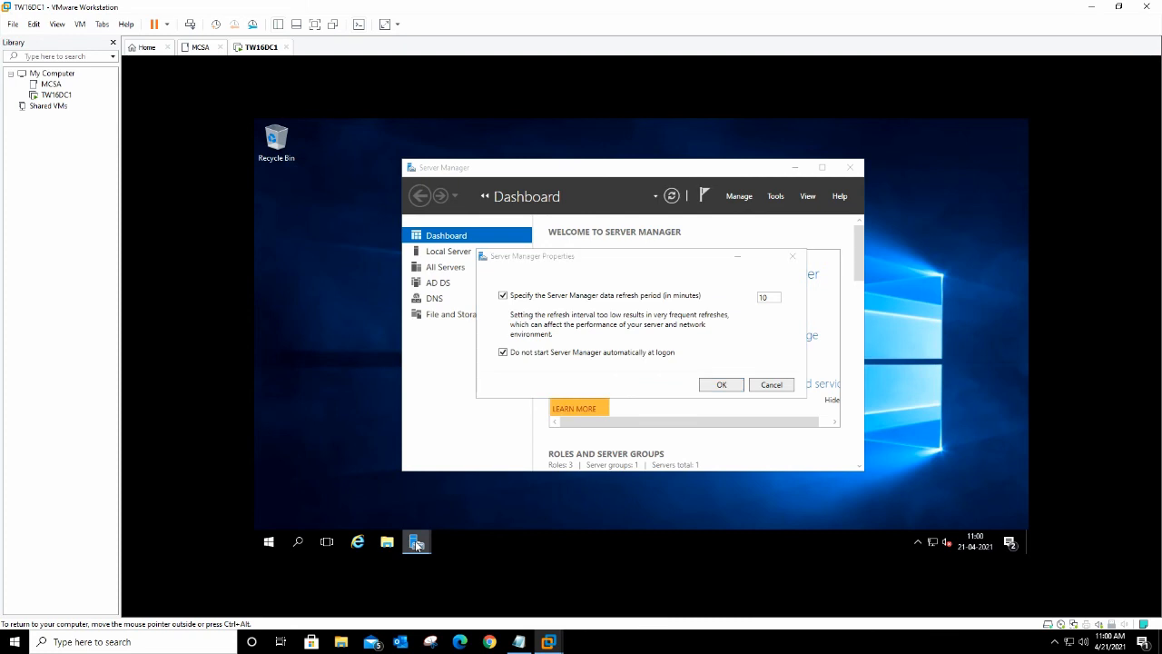
{"action": "left_click", "coordinate": [378, 495]}
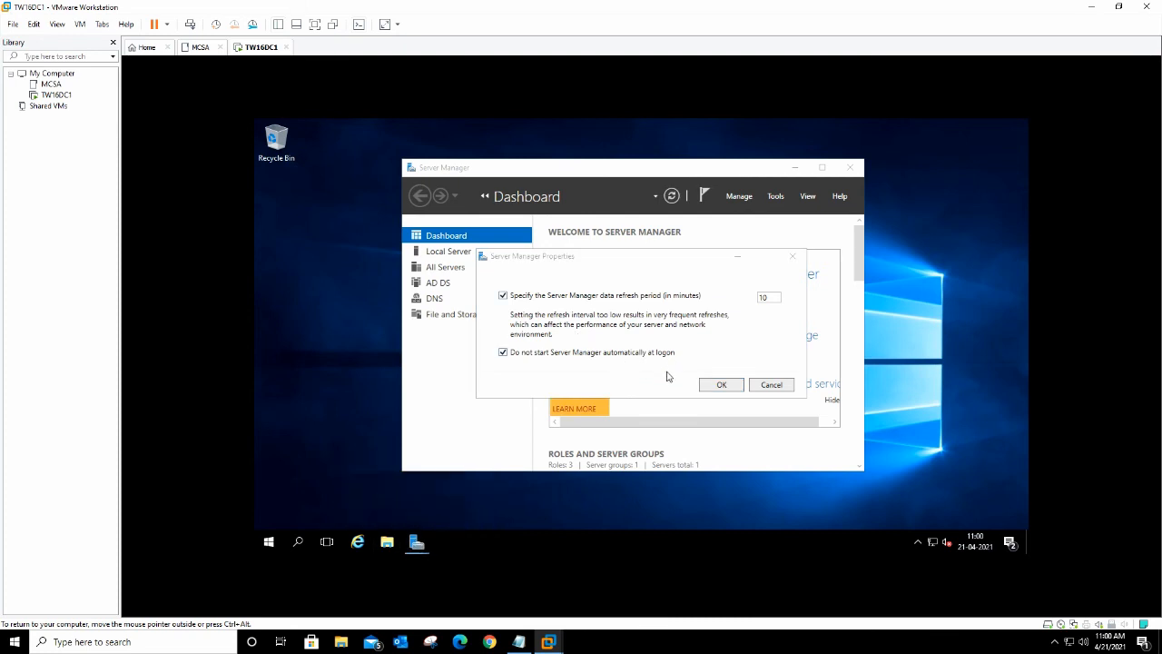
{"action": "left_click", "coordinate": [721, 385]}
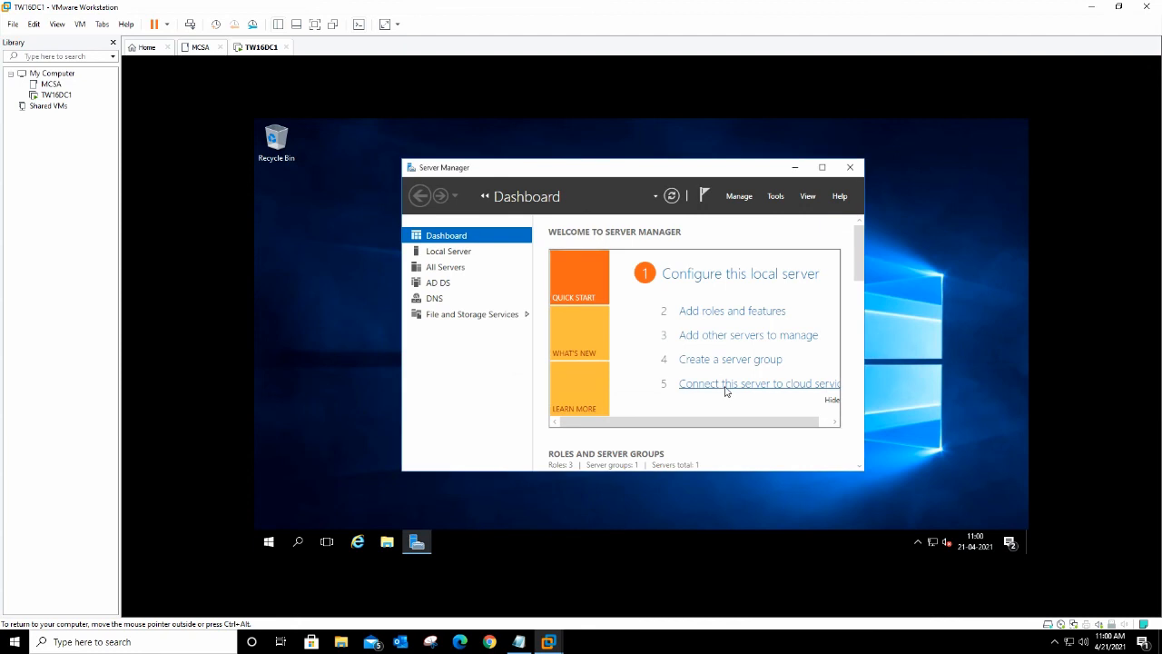
Step: Close Server Manager and launch Active Directory Users and Computers via dsa.msc
{"action": "left_click", "coordinate": [850, 168]}
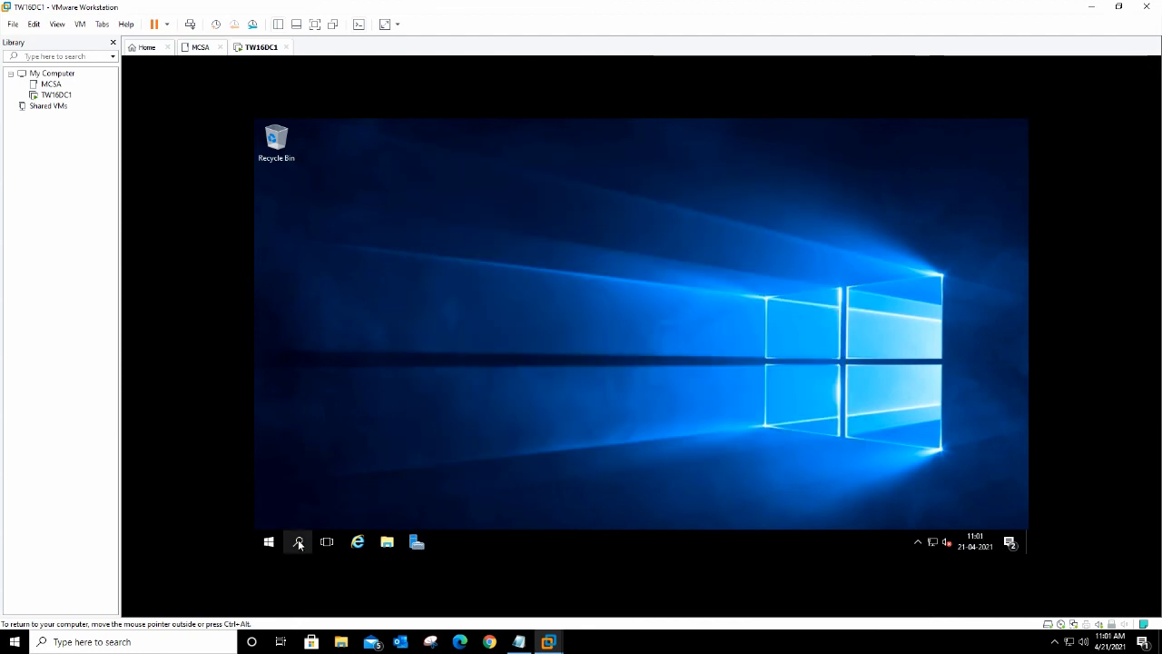
{"action": "left_click", "coordinate": [299, 542]}
{"action": "type", "text": "d"}
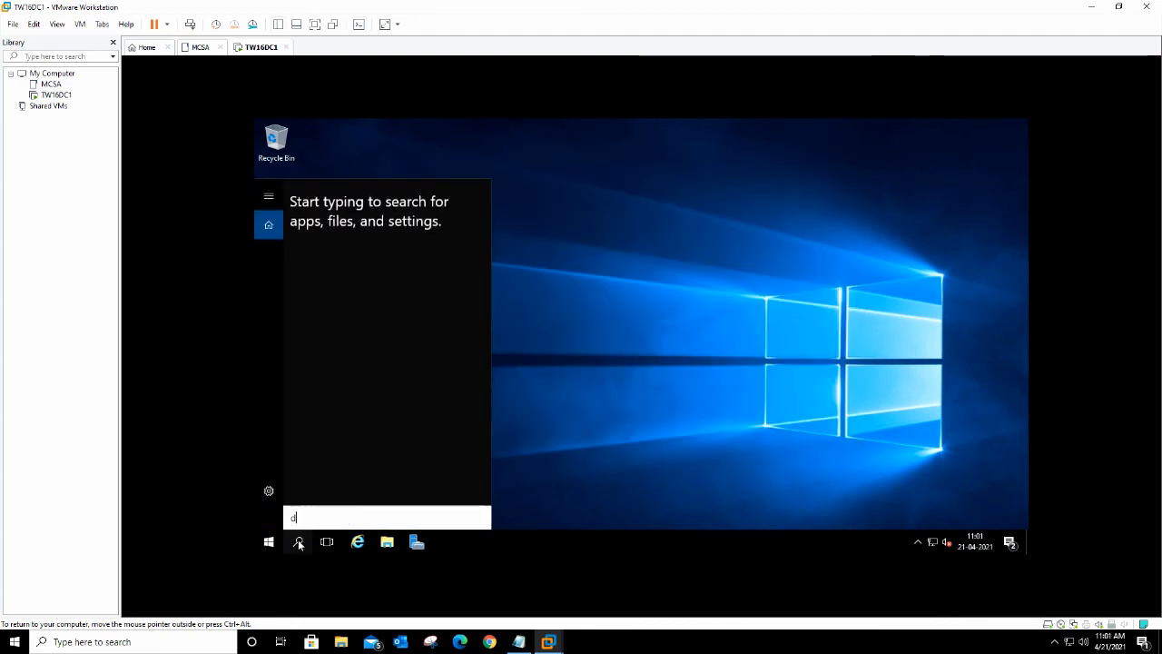
{"action": "type", "text": "sa.msc"}
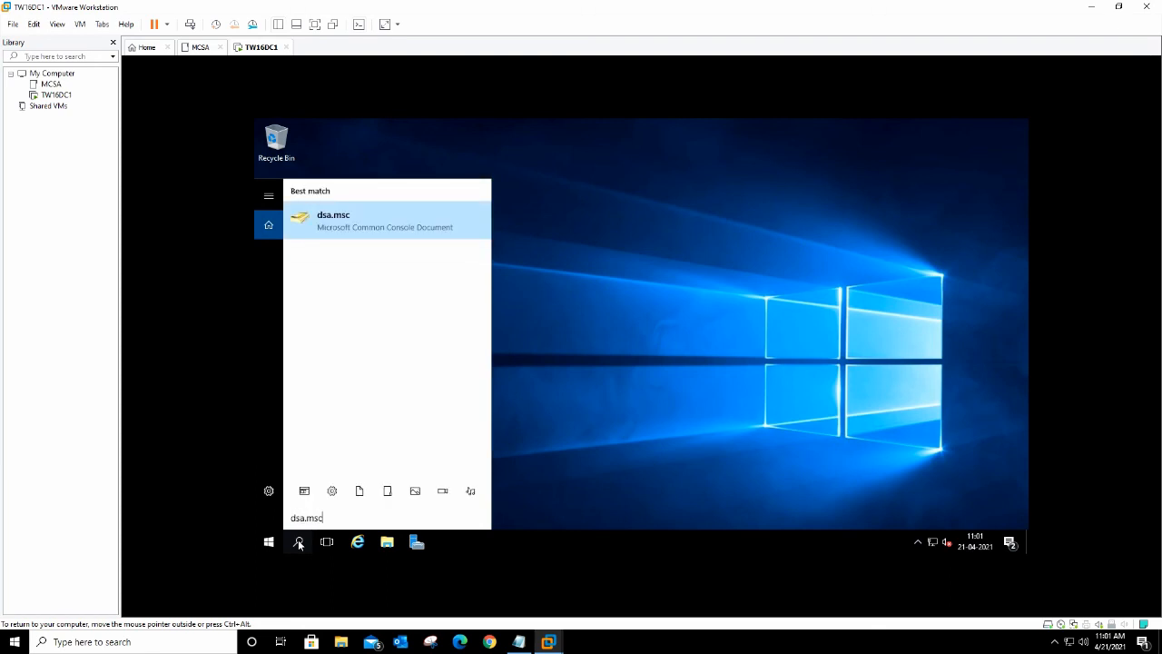
{"action": "key", "text": "Return"}
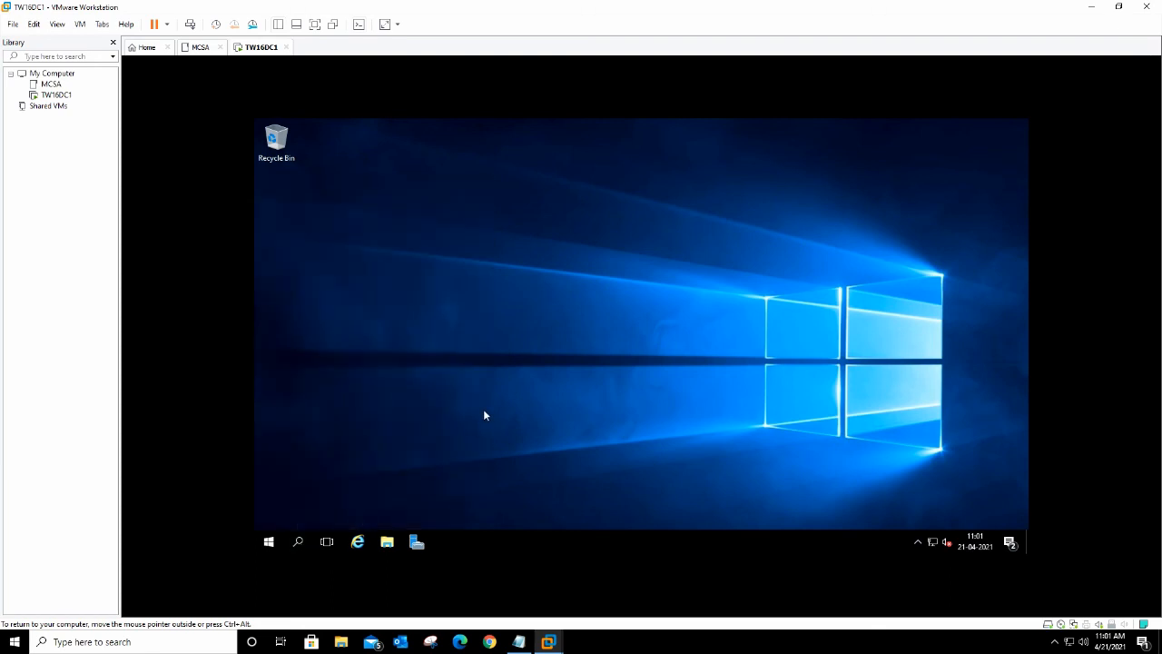
Step: Expand the TWITSOL.online domain to check its containers, then close ADUC
{"action": "left_click_drag", "start_coordinate": [587, 179], "coordinate": [788, 153]}
{"action": "left_click", "coordinate": [522, 226]}
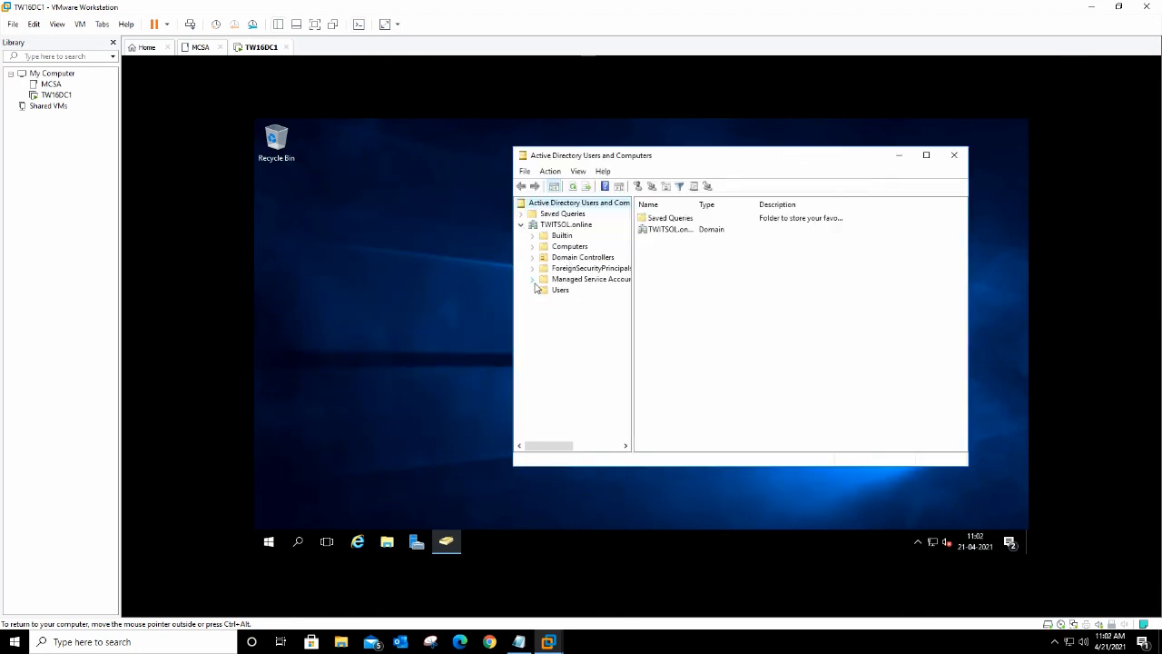
{"action": "left_click", "coordinate": [953, 156]}
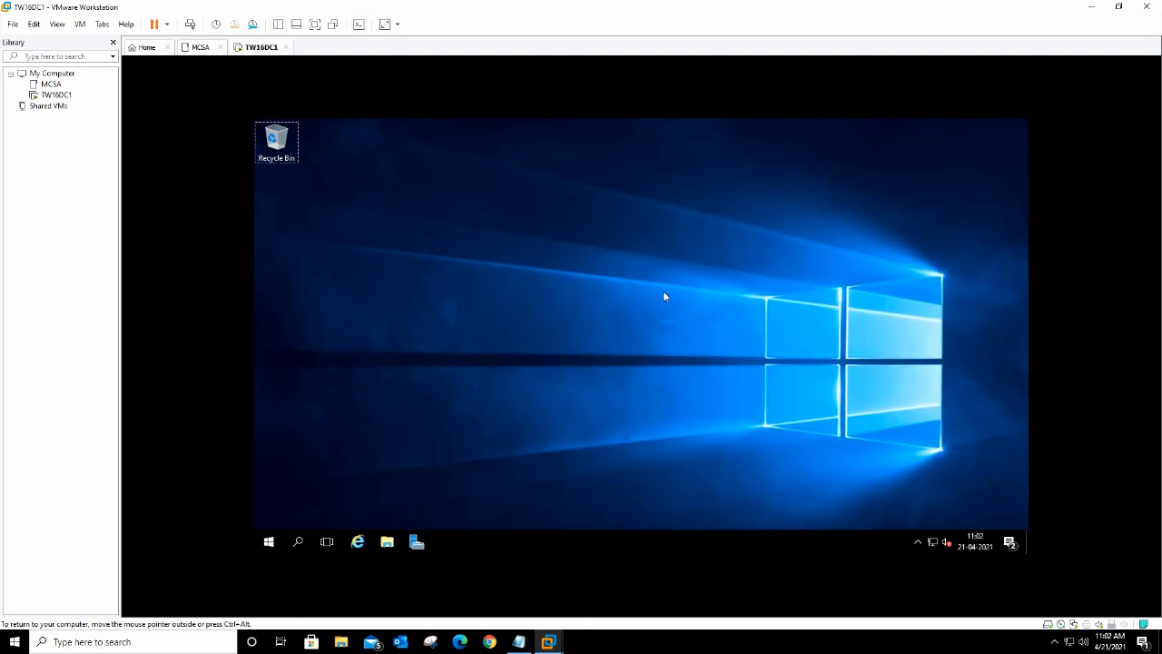
{"action": "key", "text": "super+r"}
{"action": "type", "text": "c"}
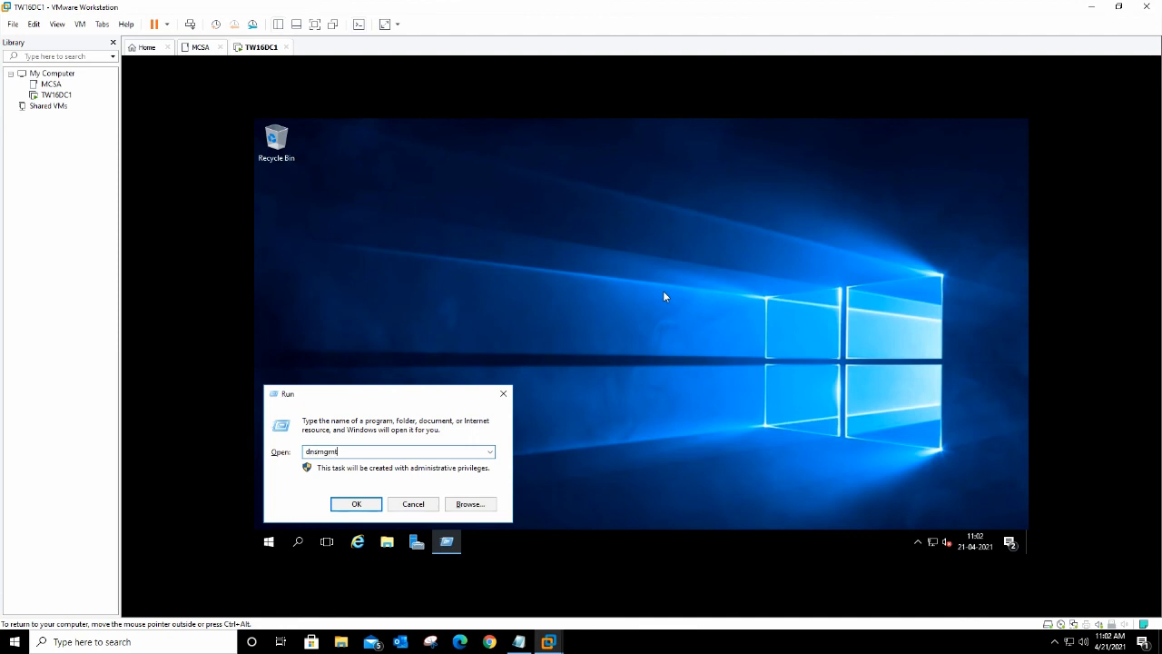
{"action": "type", "text": "nsmgmt.ms"}
{"action": "key", "text": "Return"}
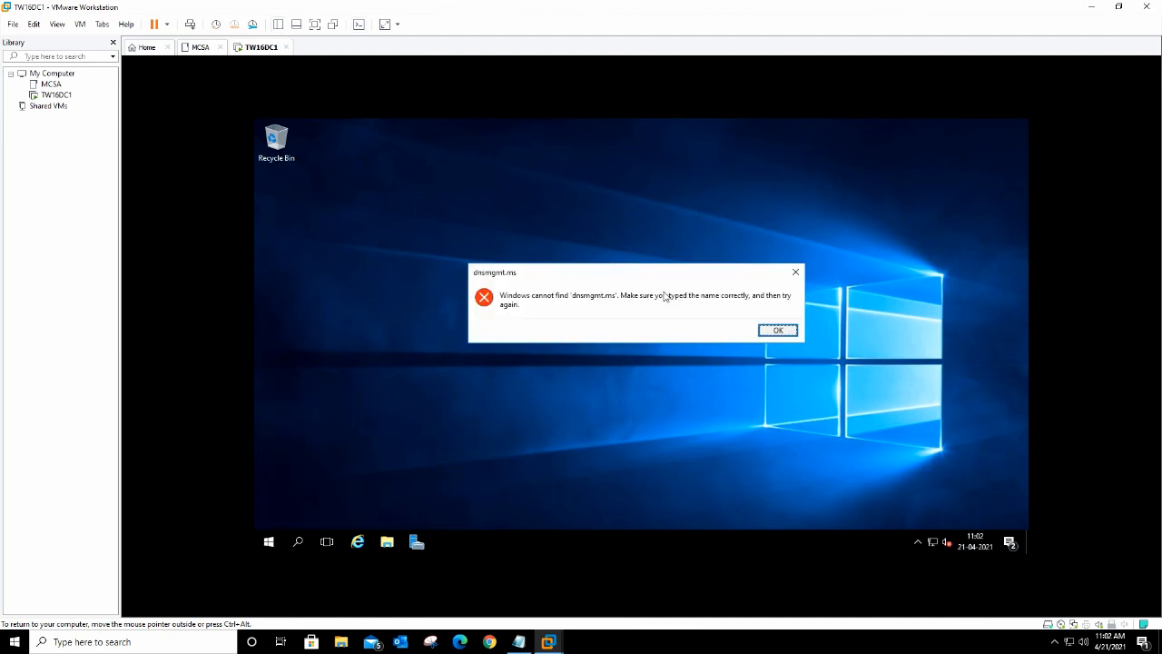
{"action": "key", "text": "Return"}
{"action": "key", "text": "End"}
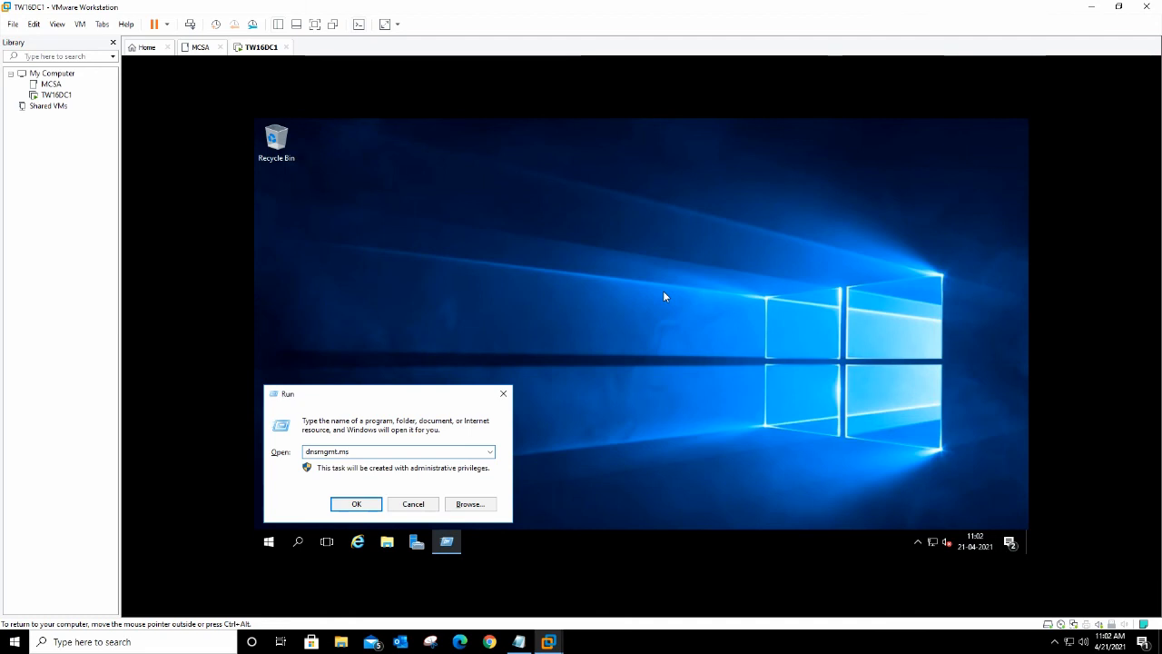
{"action": "type", "text": "c"}
{"action": "key", "text": "Return"}
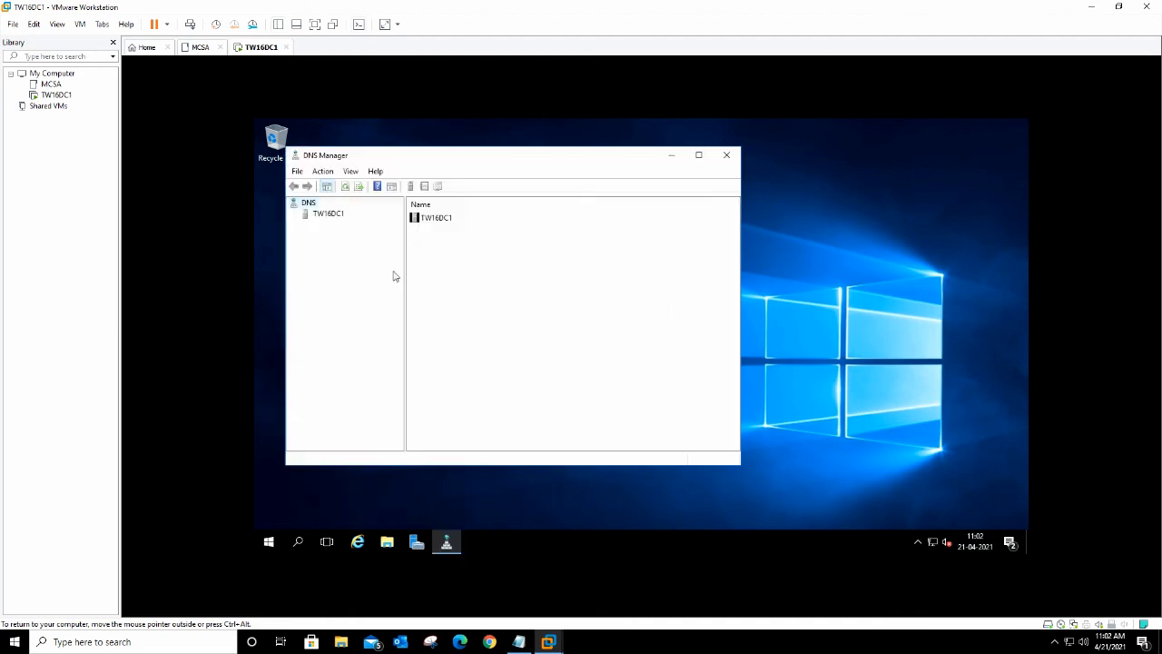
{"action": "left_click", "coordinate": [320, 217]}
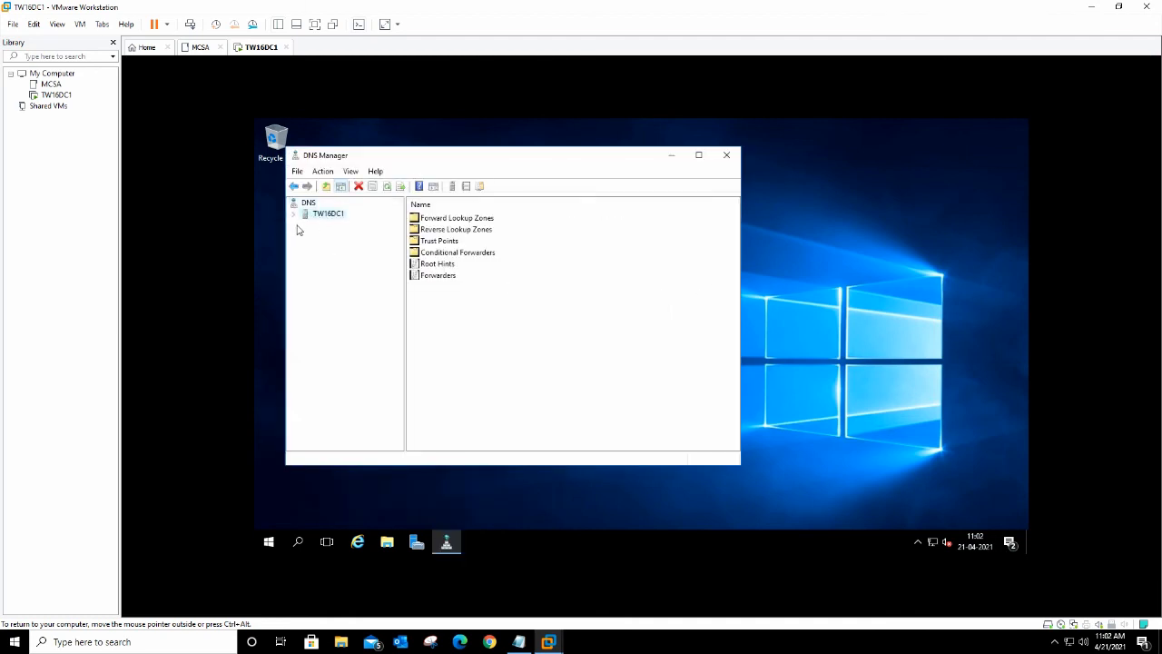
{"action": "left_click", "coordinate": [294, 215]}
{"action": "double_click", "coordinate": [318, 225]}
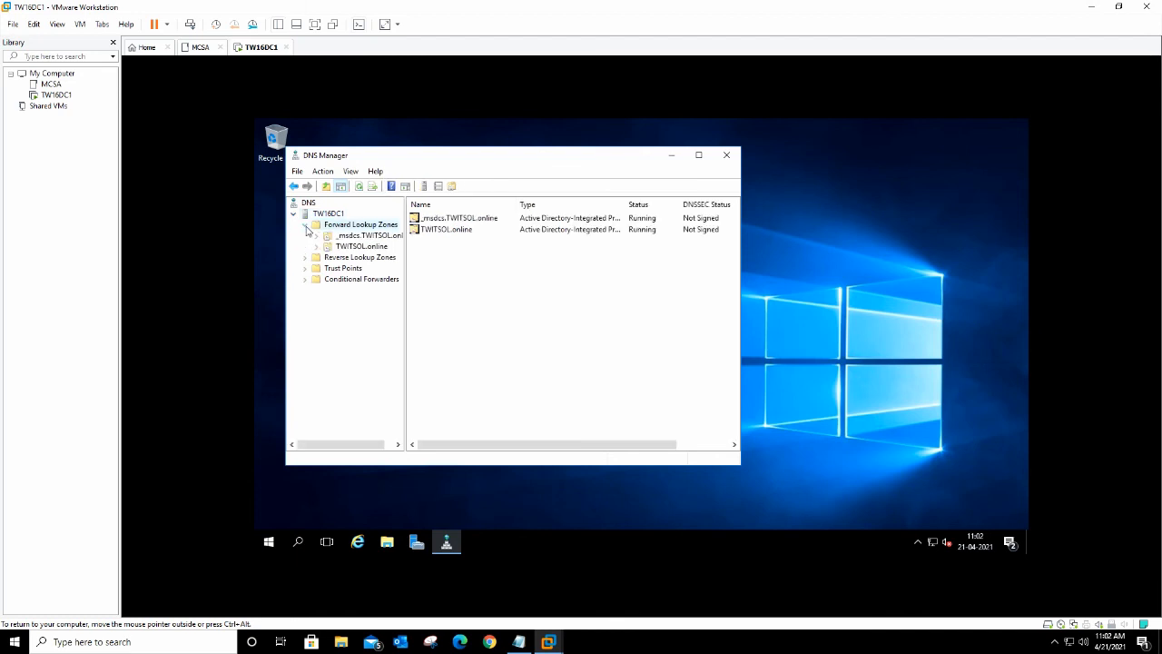
{"action": "double_click", "coordinate": [323, 247]}
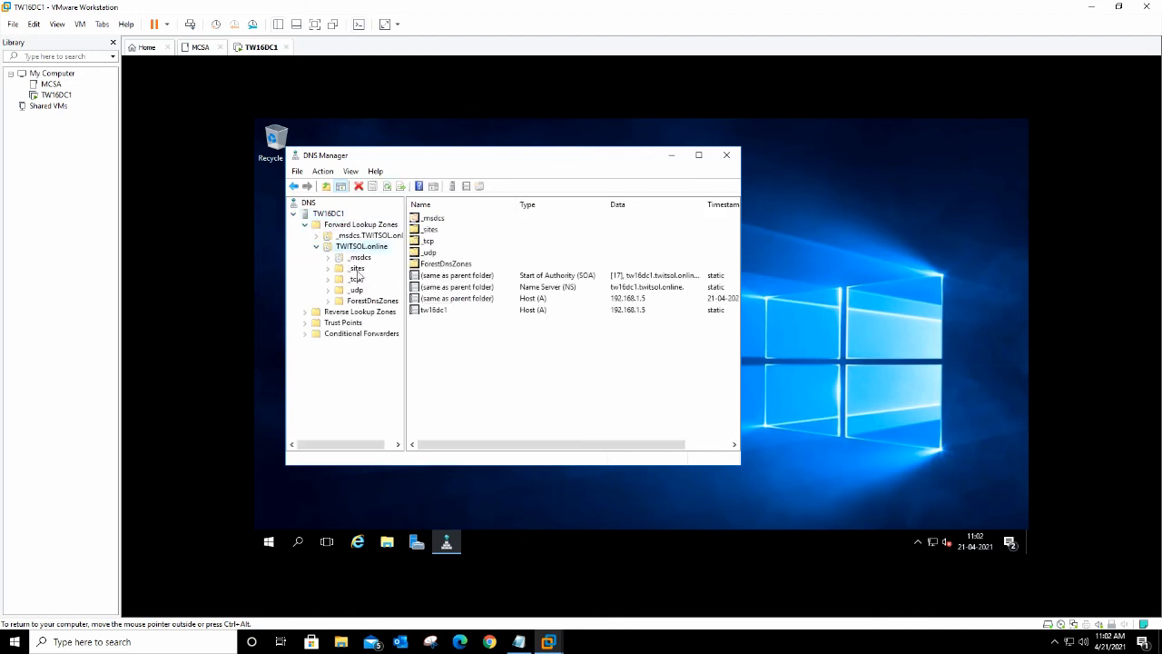
{"action": "left_click", "coordinate": [329, 303]}
{"action": "left_click", "coordinate": [329, 302]}
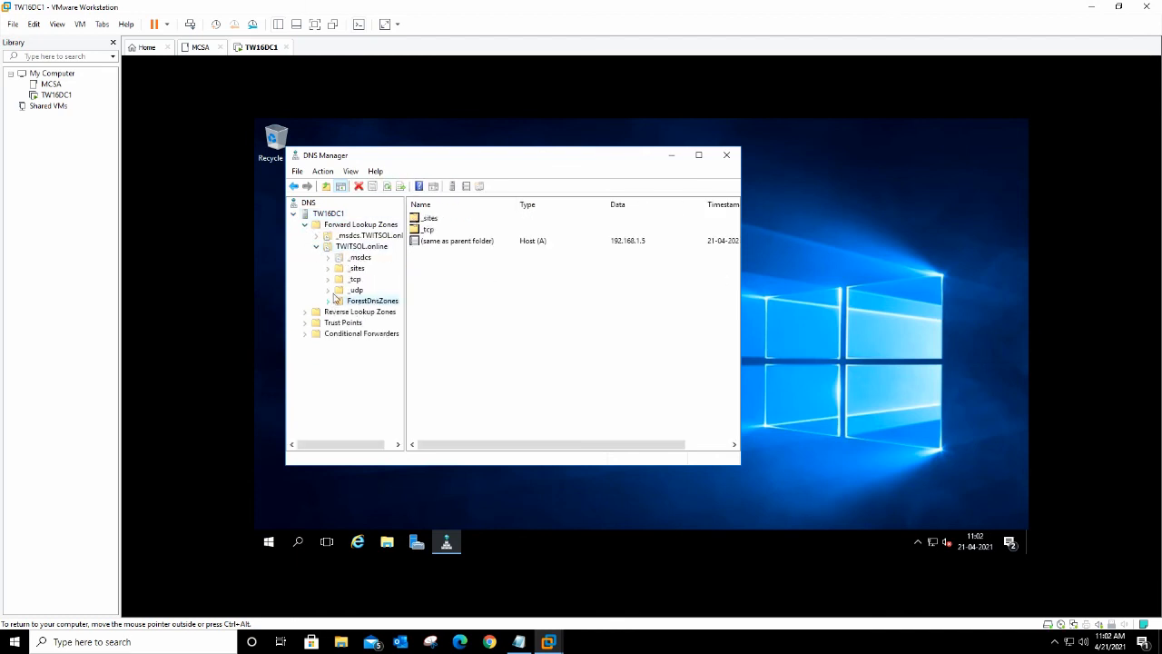
{"action": "left_click", "coordinate": [361, 246]}
{"action": "left_click", "coordinate": [434, 310]}
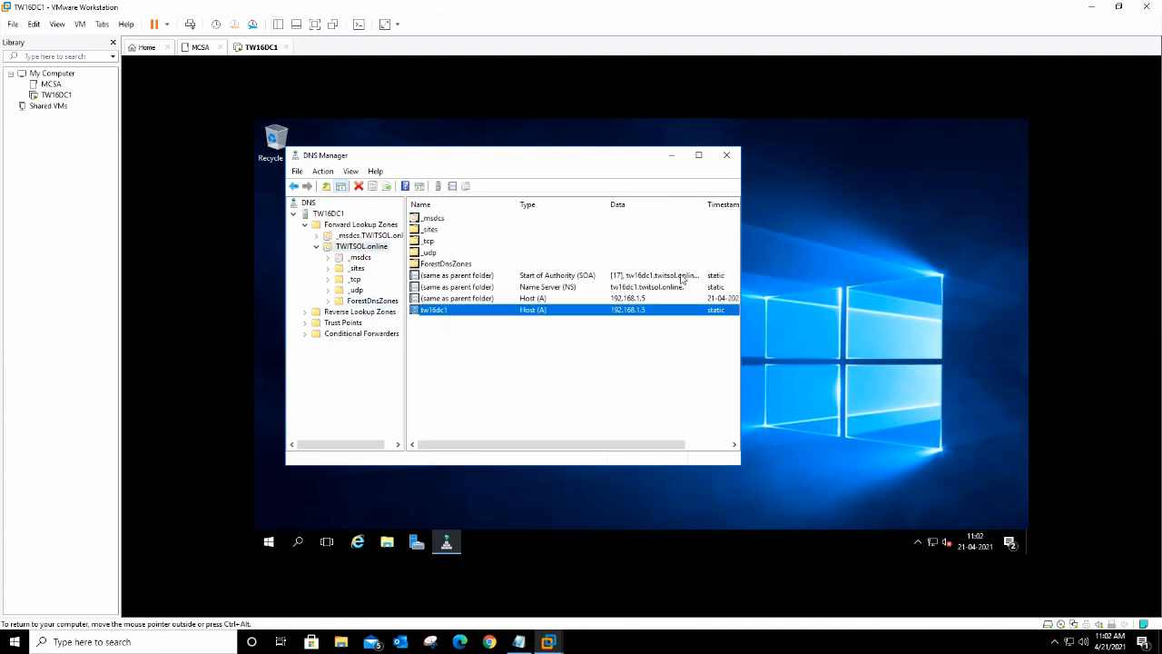
{"action": "left_click_drag", "start_coordinate": [741, 350], "coordinate": [879, 350]}
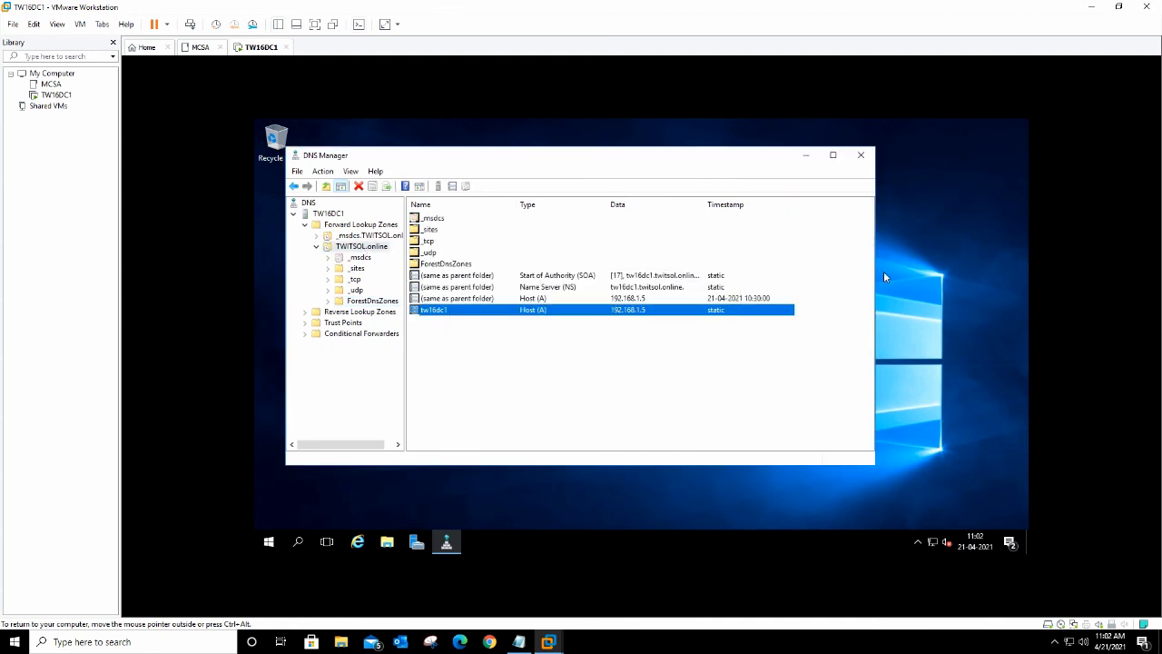
{"action": "left_click", "coordinate": [858, 160]}
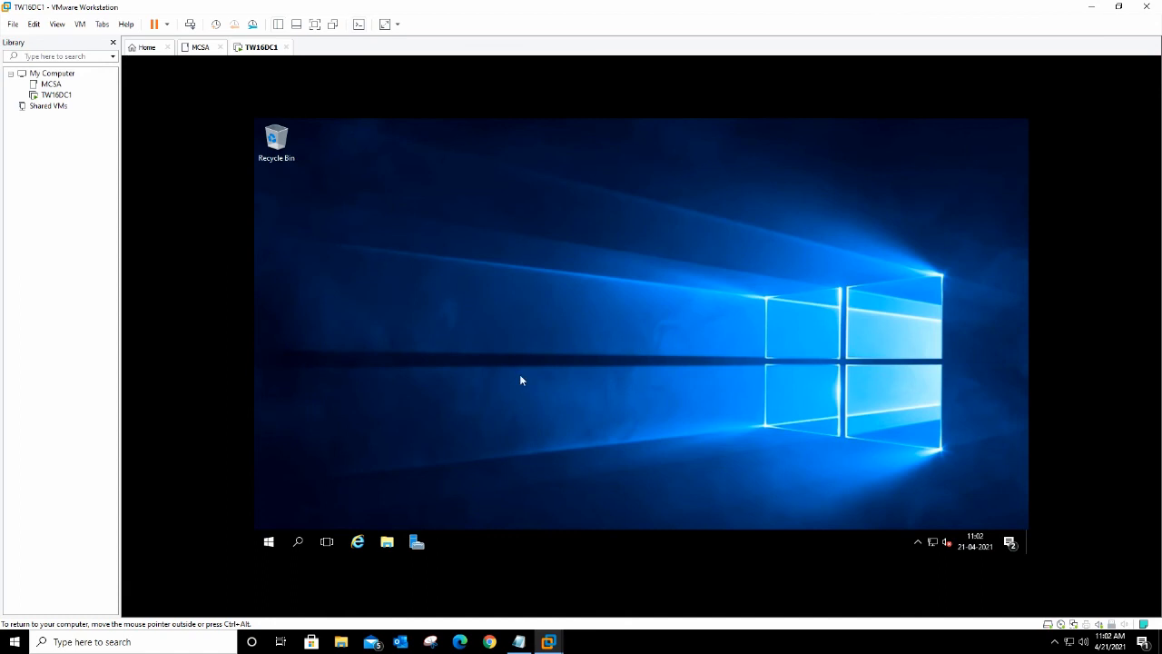
{"action": "left_click", "coordinate": [387, 542]}
{"action": "right_click", "coordinate": [447, 299]}
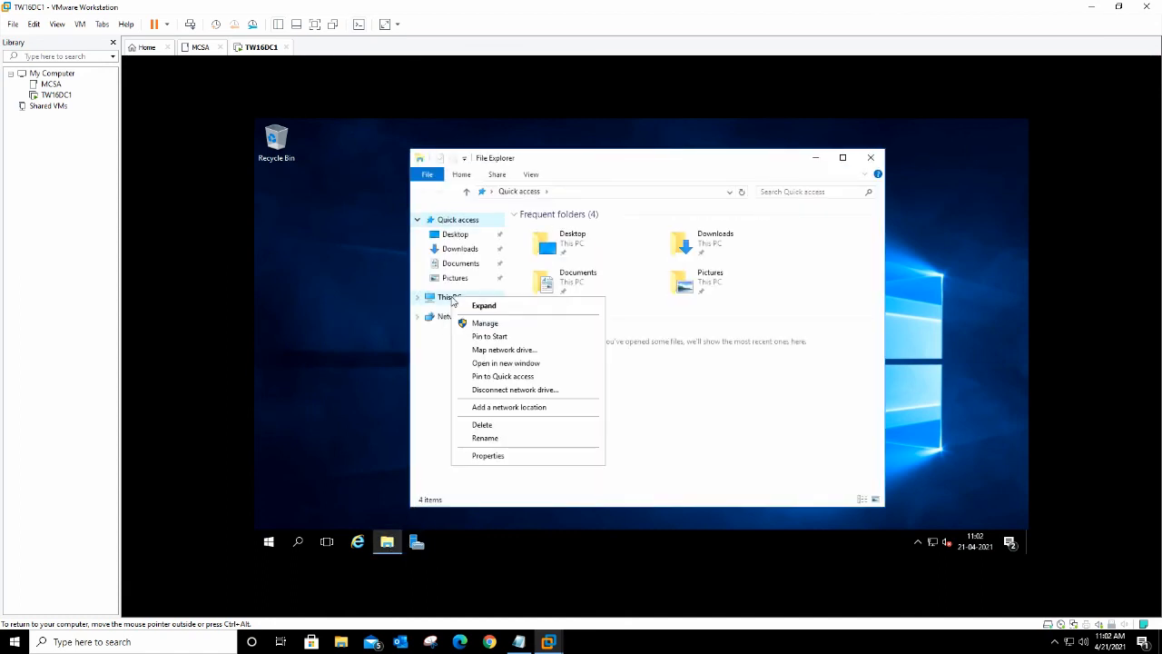
{"action": "left_click", "coordinate": [488, 455]}
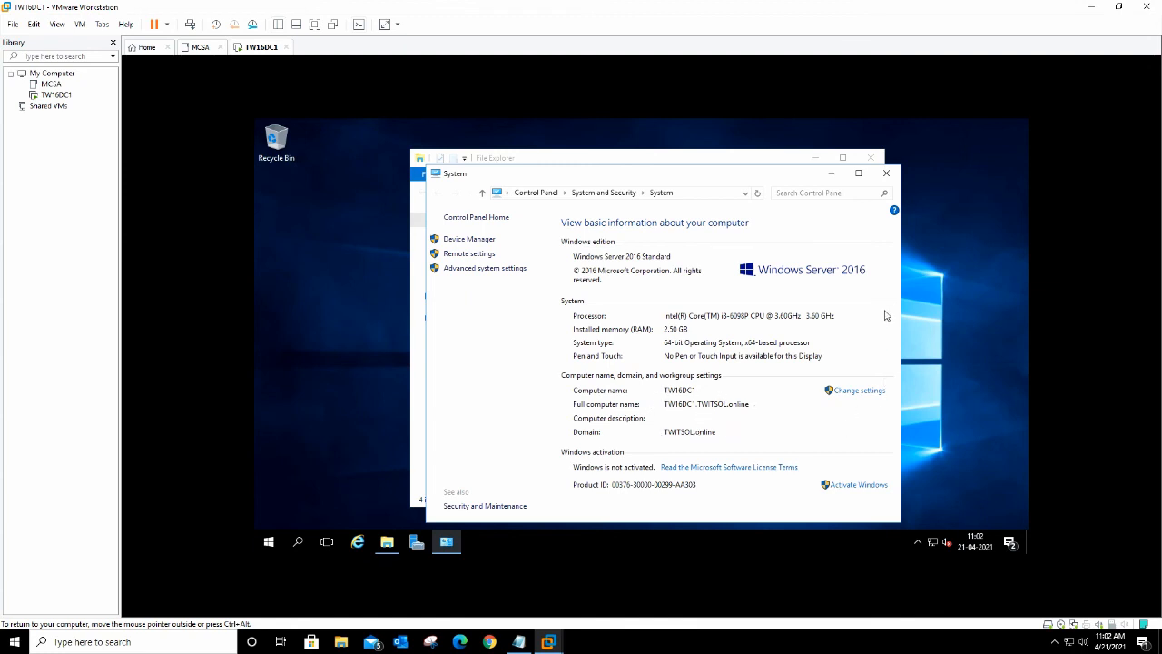
{"action": "left_click", "coordinate": [888, 175]}
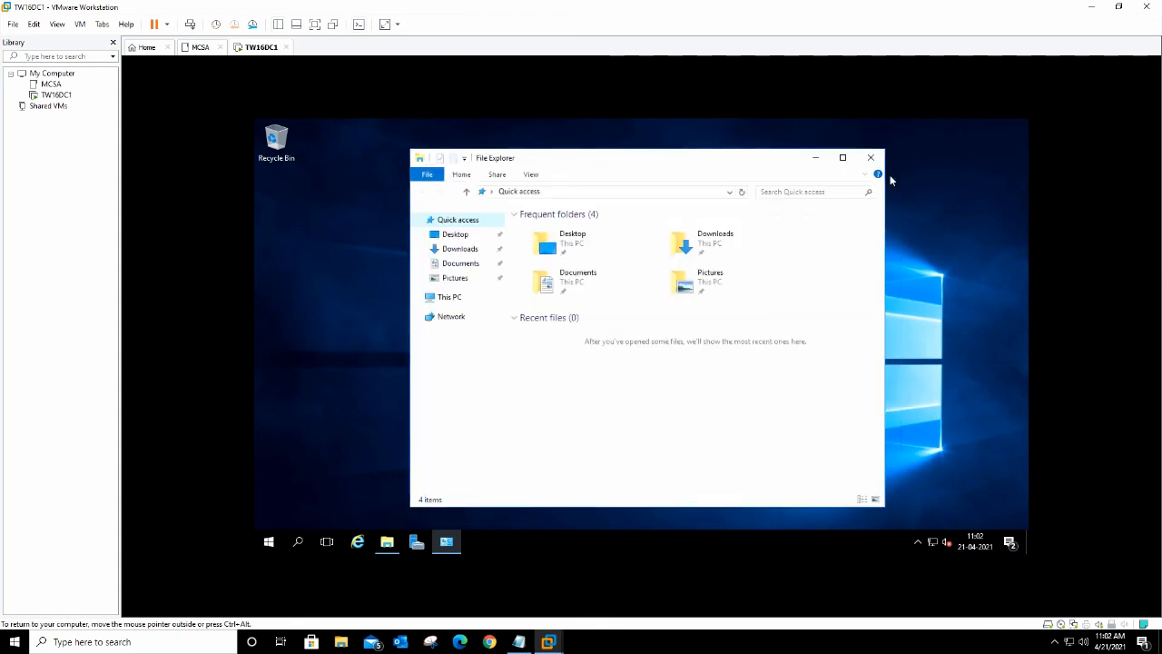
{"action": "left_click", "coordinate": [873, 158]}
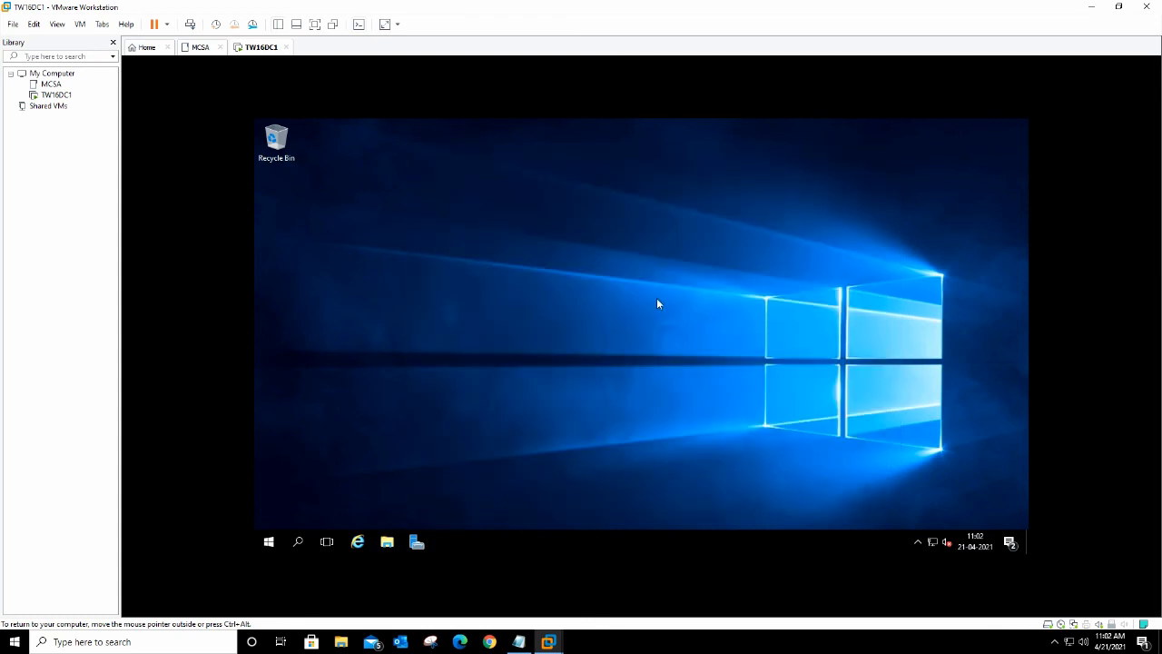
{"action": "key", "text": "super+r"}
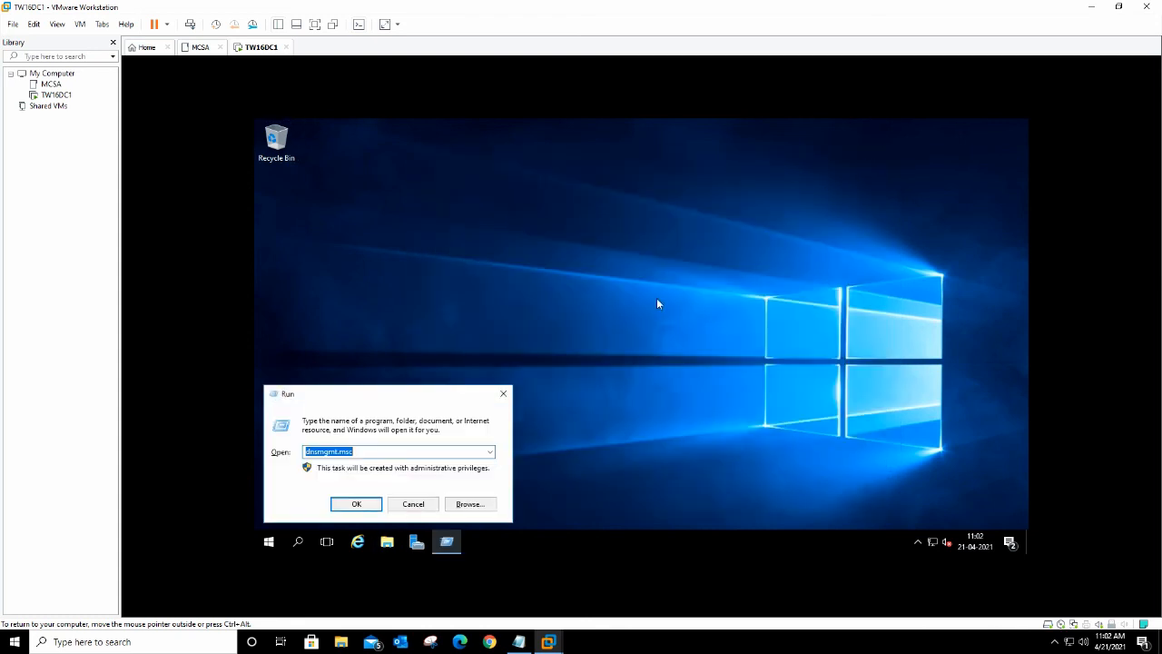
{"action": "type", "text": "cmd"}
{"action": "key", "text": "Return"}
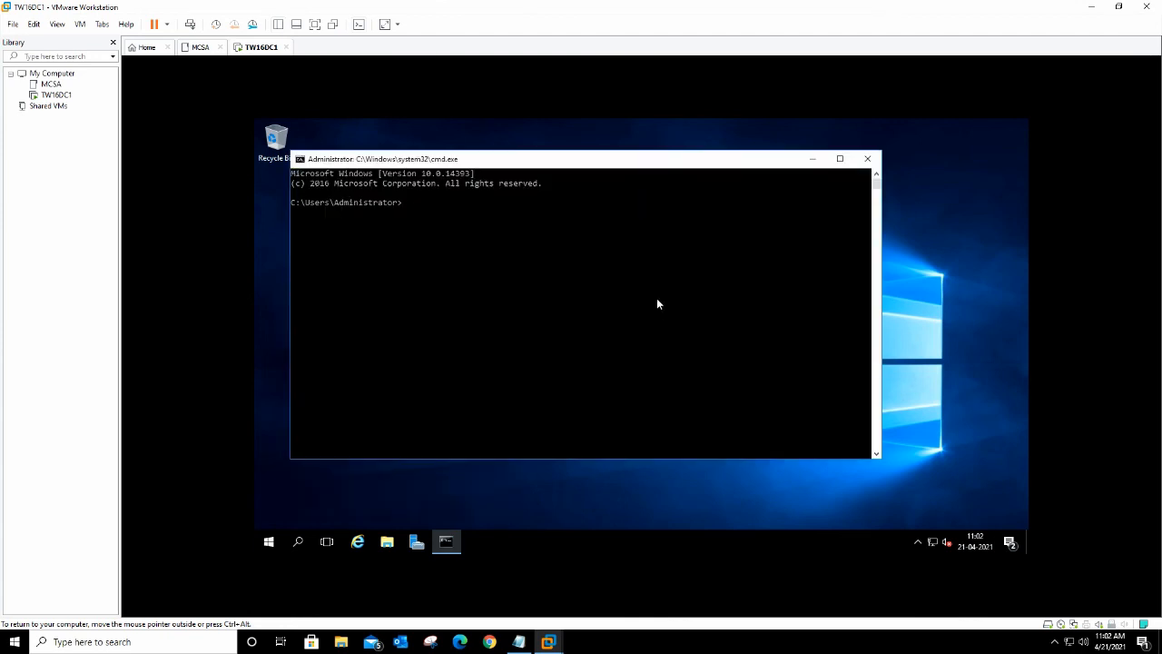
{"action": "type", "text": "netdom query pdc"}
{"action": "key", "text": "Return"}
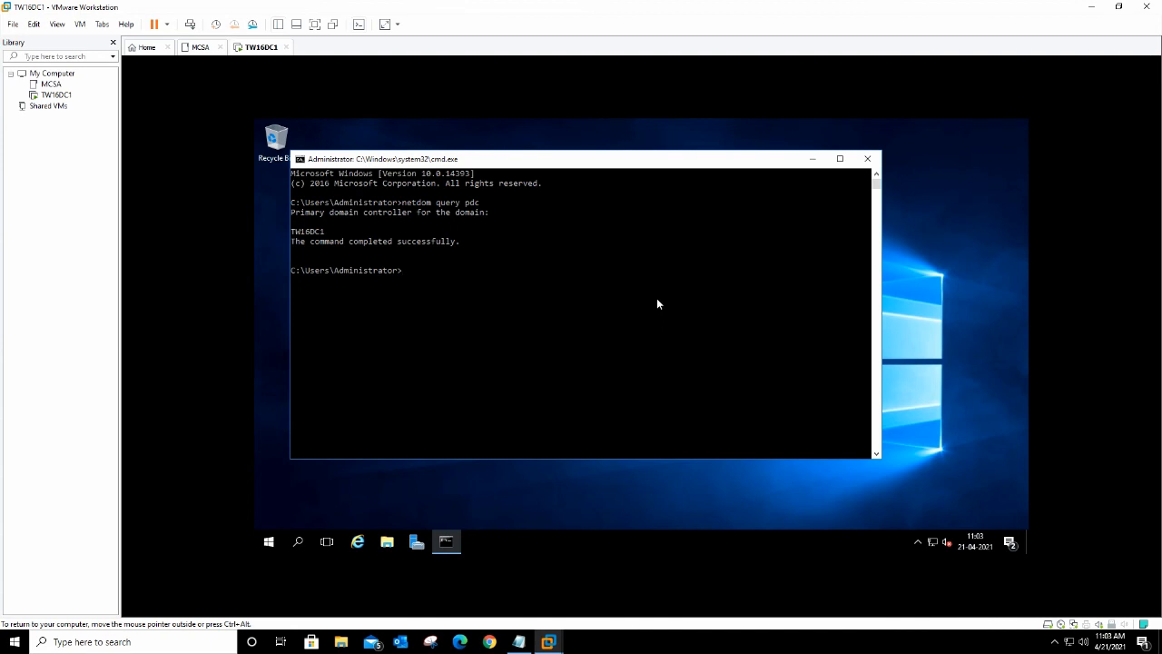
{"action": "key", "text": "Up"}
{"action": "key", "text": "BackSpace"}
{"action": "key", "text": "BackSpace"}
{"action": "key", "text": "BackSpace"}
{"action": "type", "text": "fsmo"}
{"action": "key", "text": "Return"}
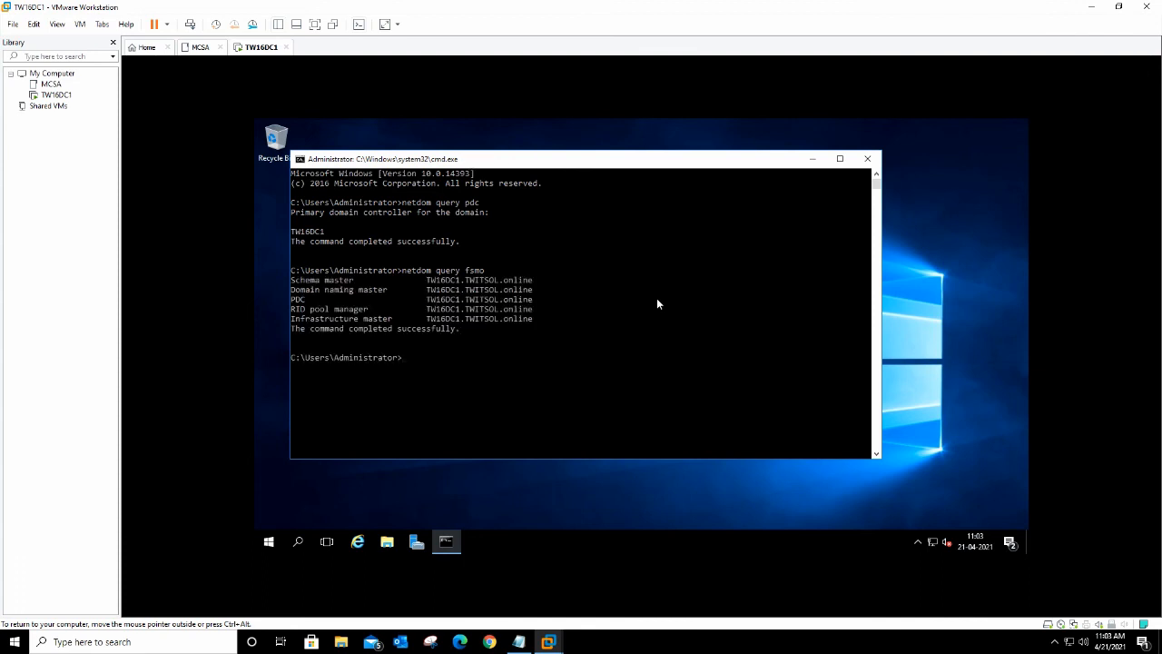
{"action": "type", "text": "ping twitsol"}
{"action": "key", "text": "Return"}
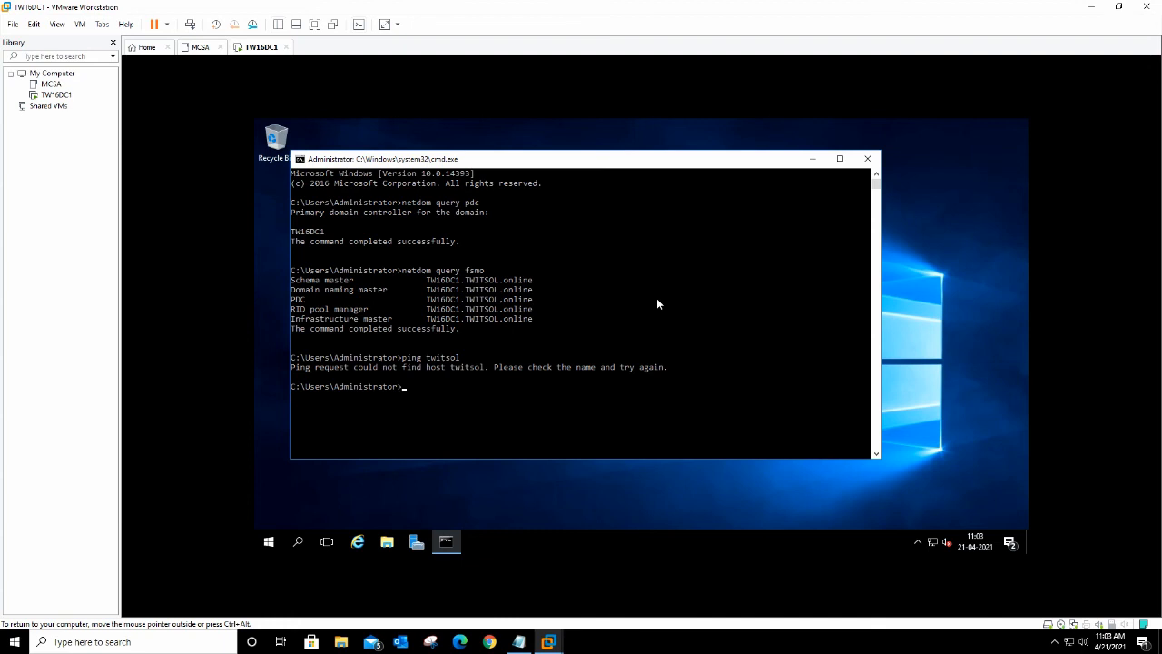
{"action": "key", "text": "Up"}
{"action": "type", "text": ".online"}
{"action": "key", "text": "Return"}
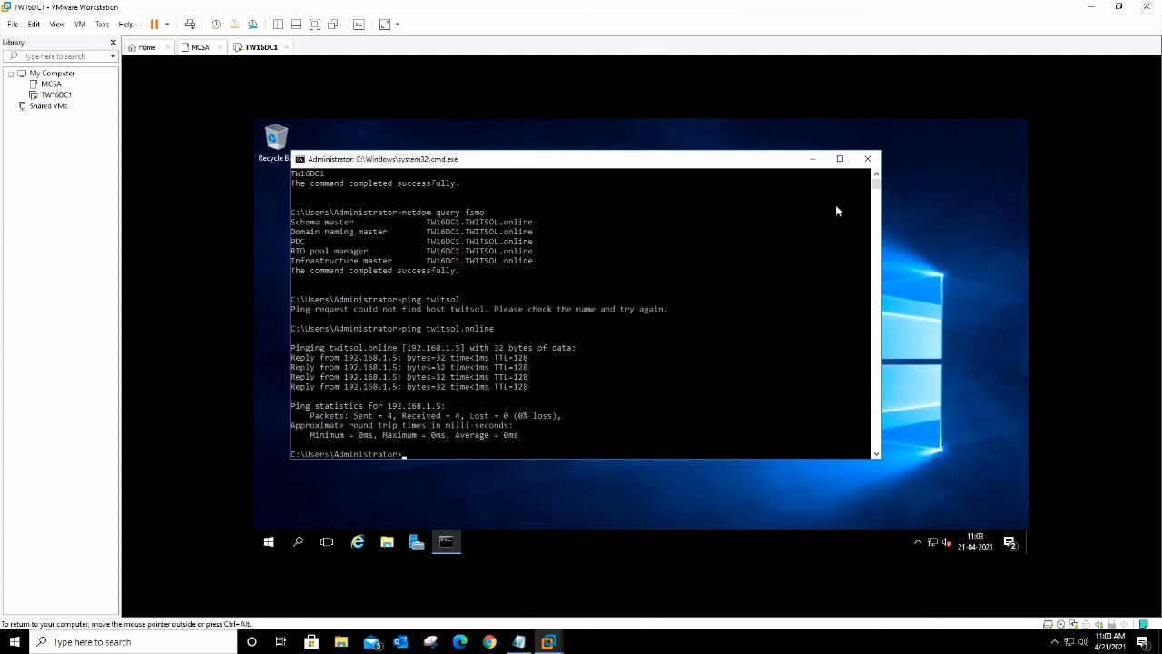
{"action": "left_click", "coordinate": [867, 159]}
{"action": "right_click", "coordinate": [608, 255]}
{"action": "left_click", "coordinate": [640, 291]}
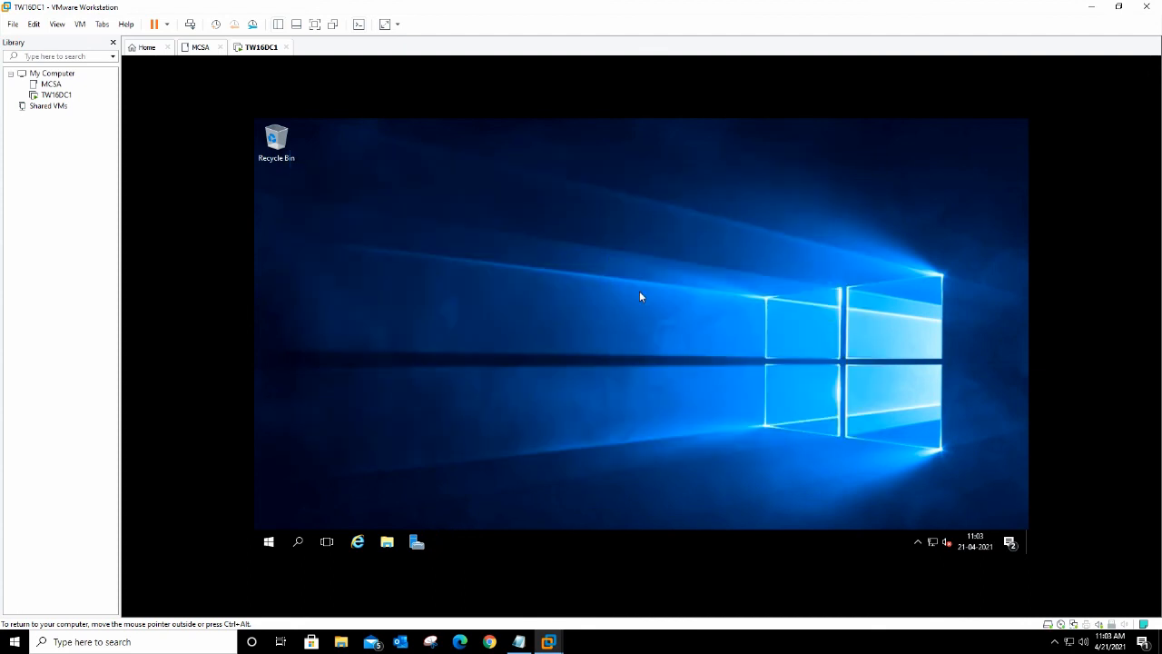